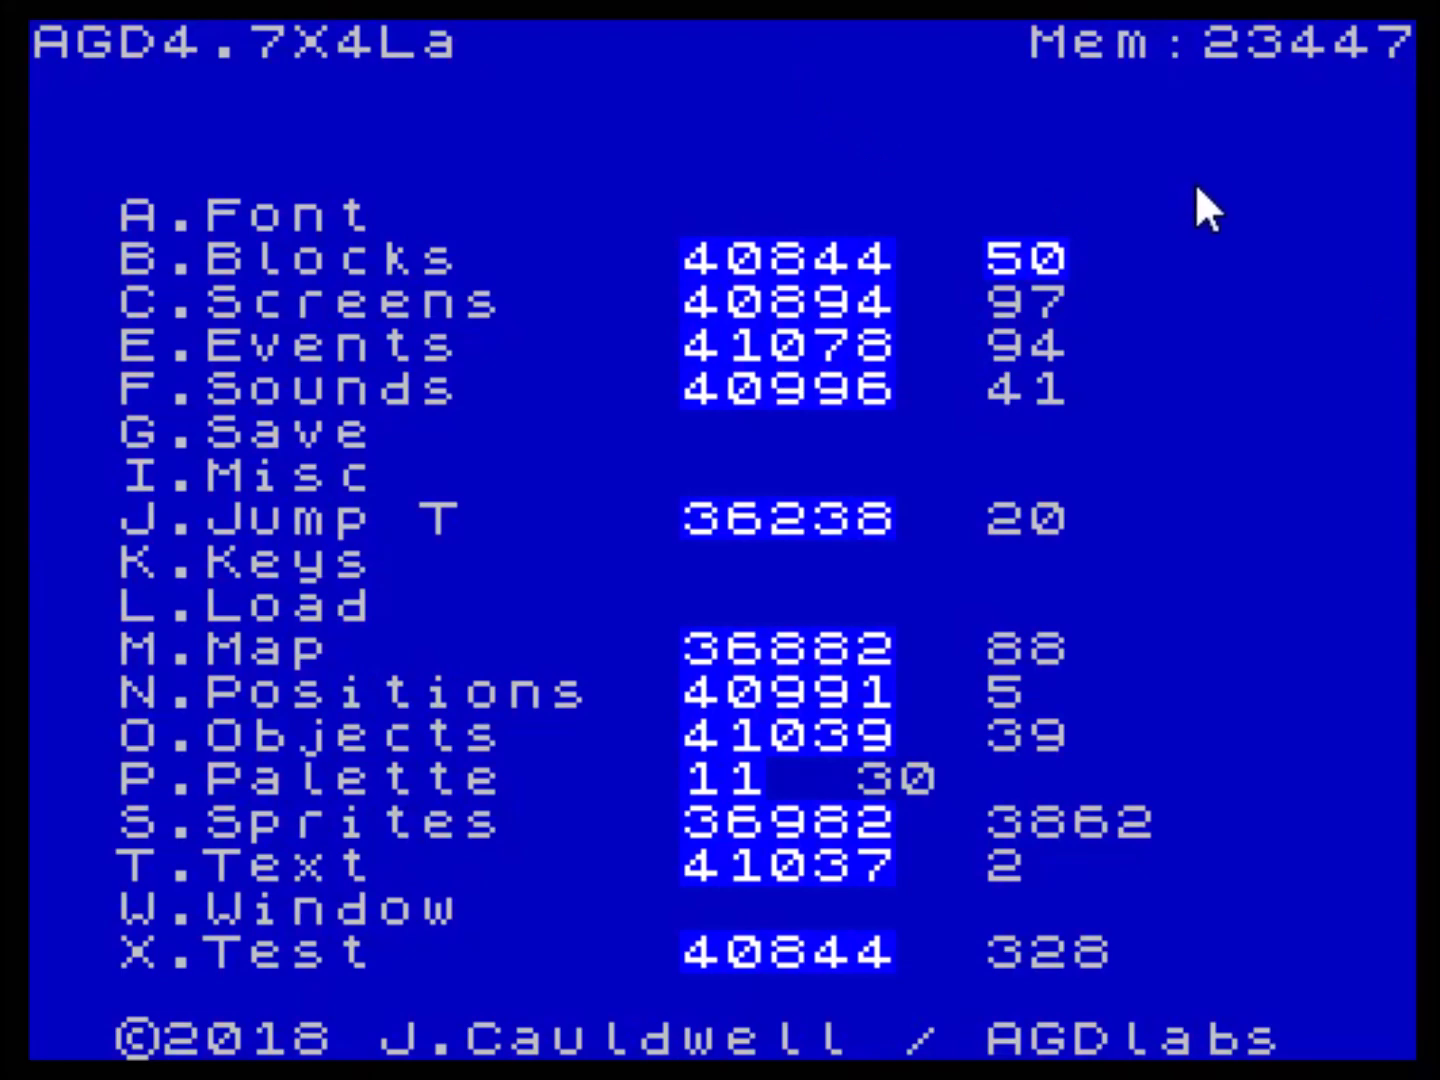
- Step through the animation frames of sprite image 0 in the sprite editor
key(s)
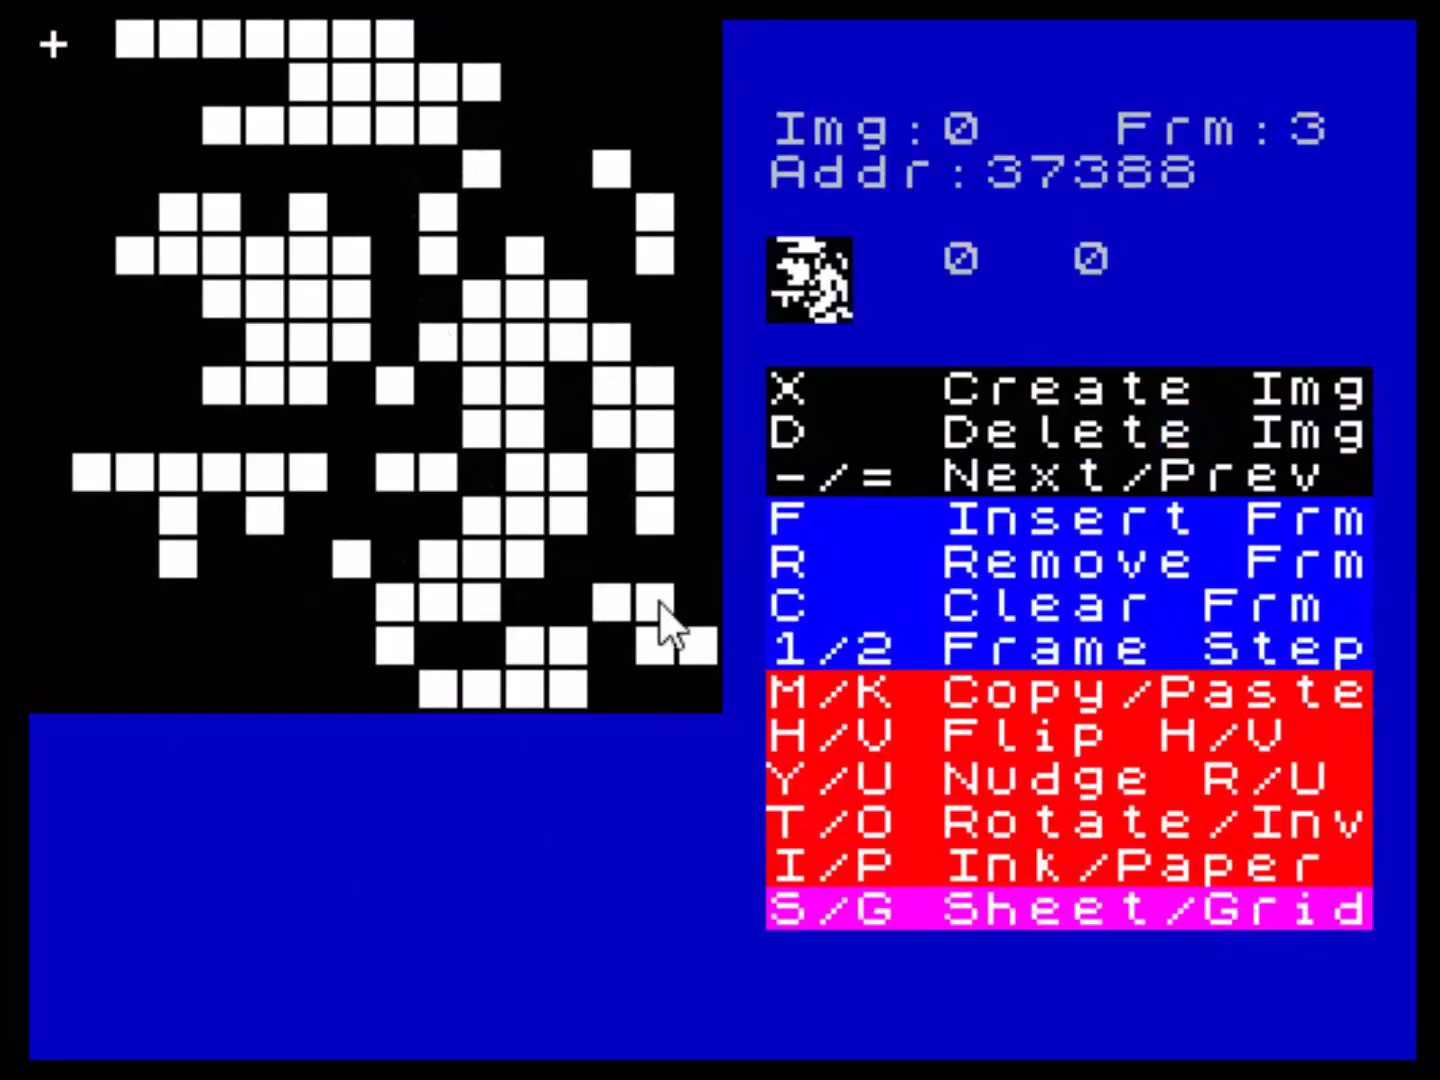
key(2)
key(2)
key(2)
key(2)
key(2)
key(2)
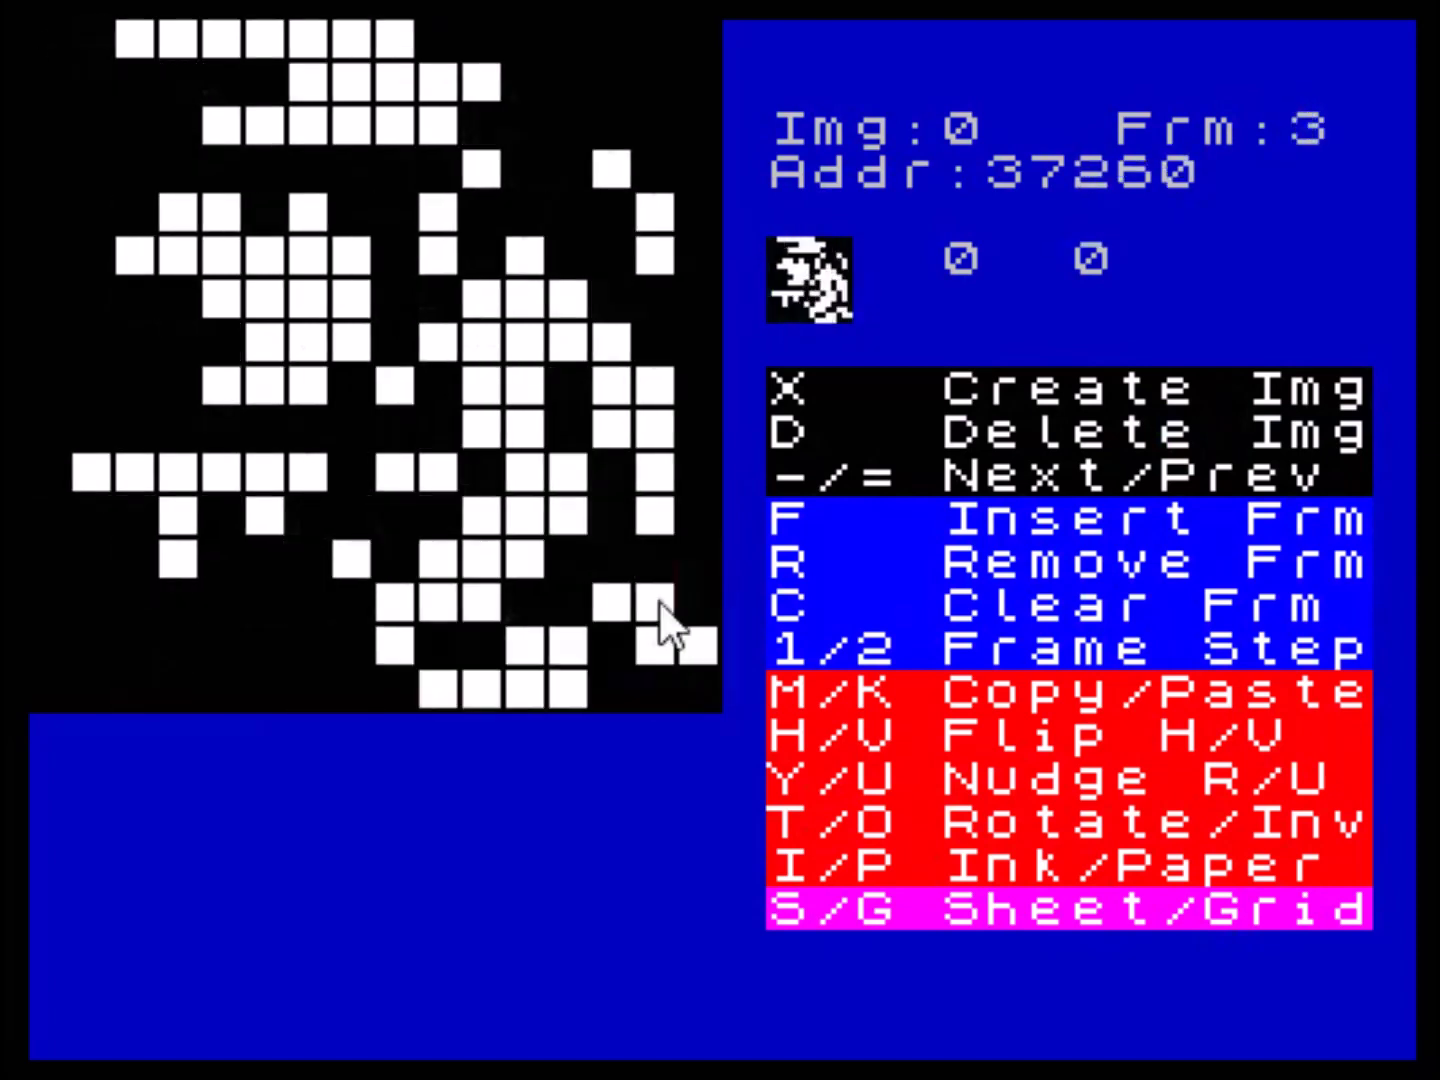
key(minus)
key(2)
key(2)
key(2)
key(2)
key(equal)
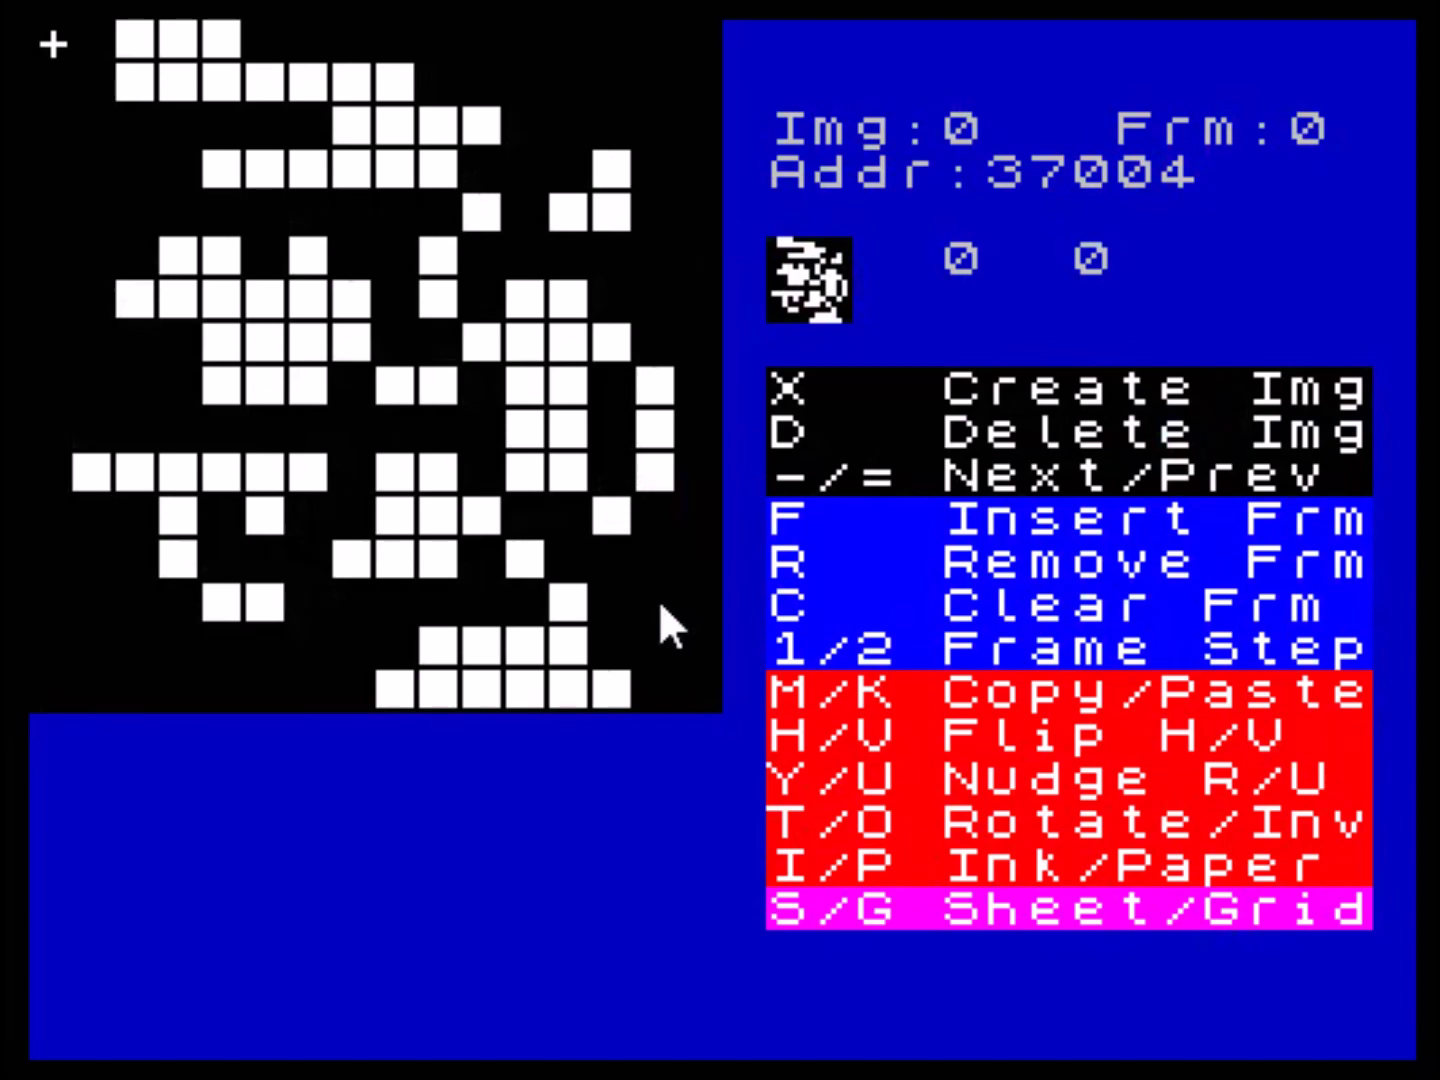
key(Return)
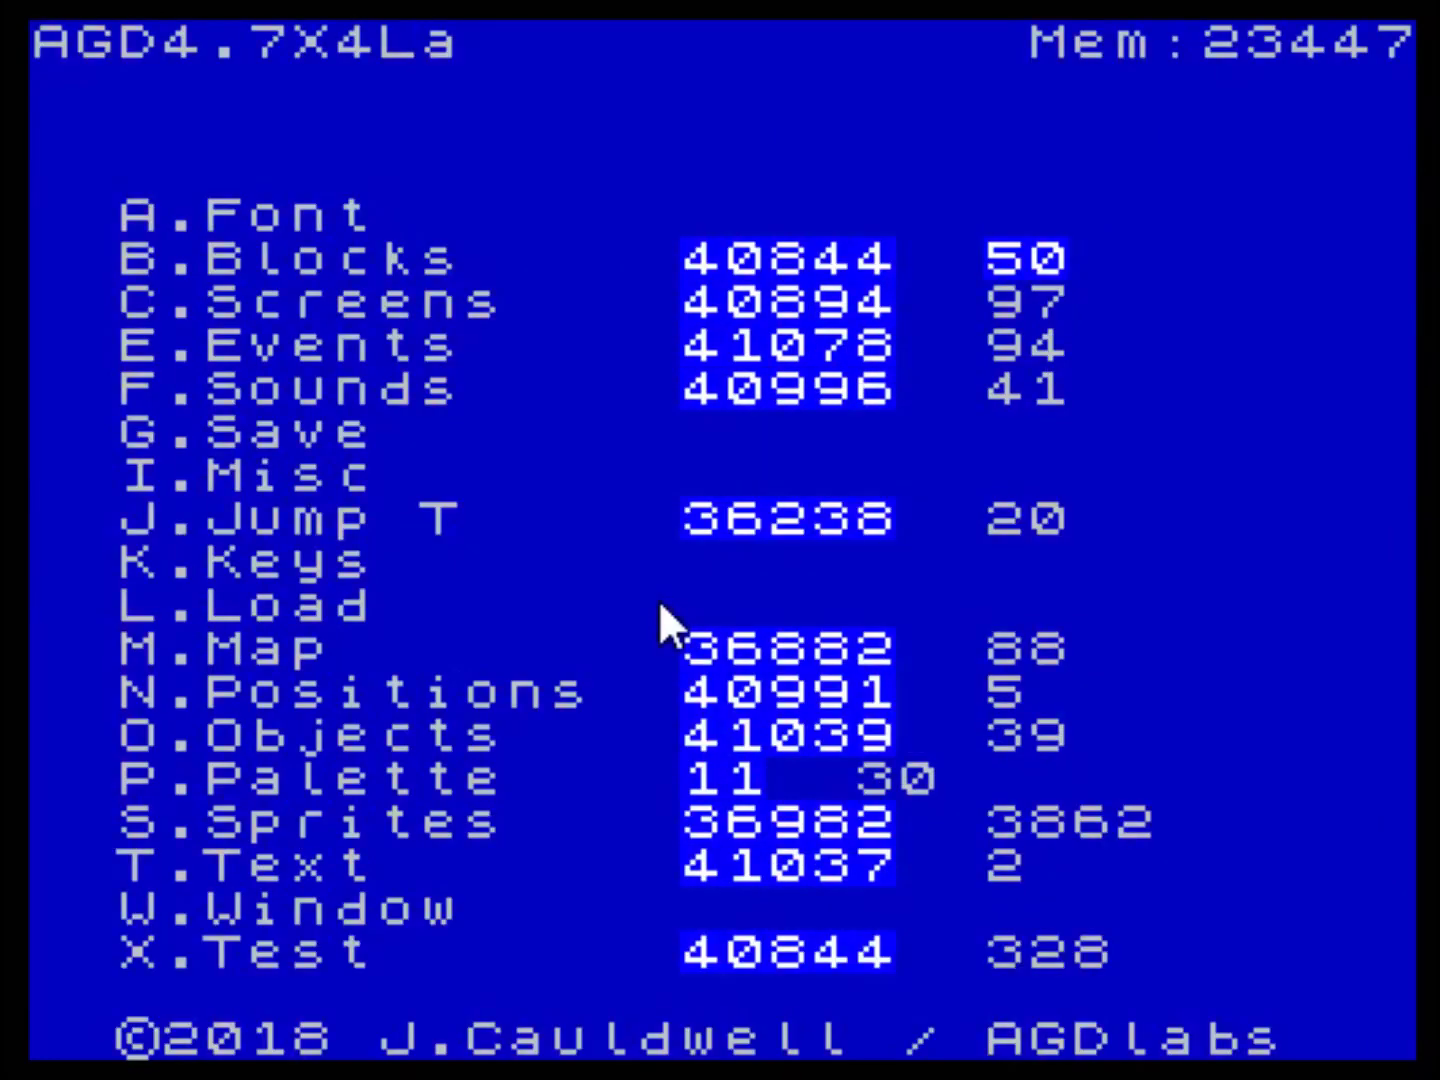
- Test the game by walking the player down the ladder, along the lower floor and back up the ladder
key(x)
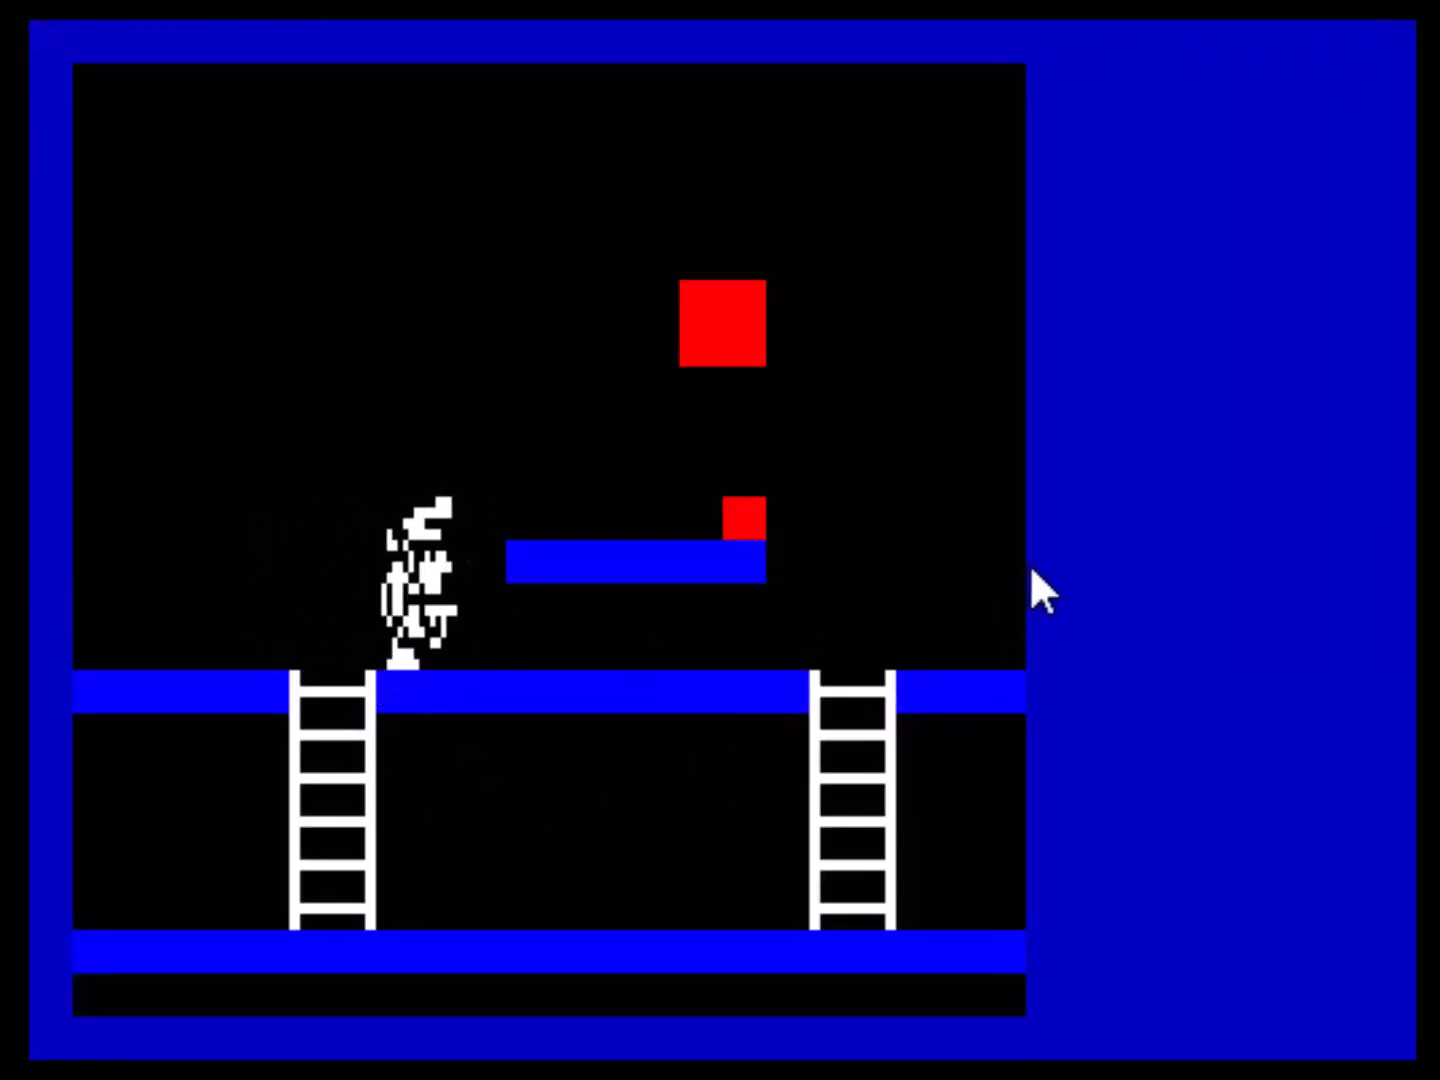
key(o)
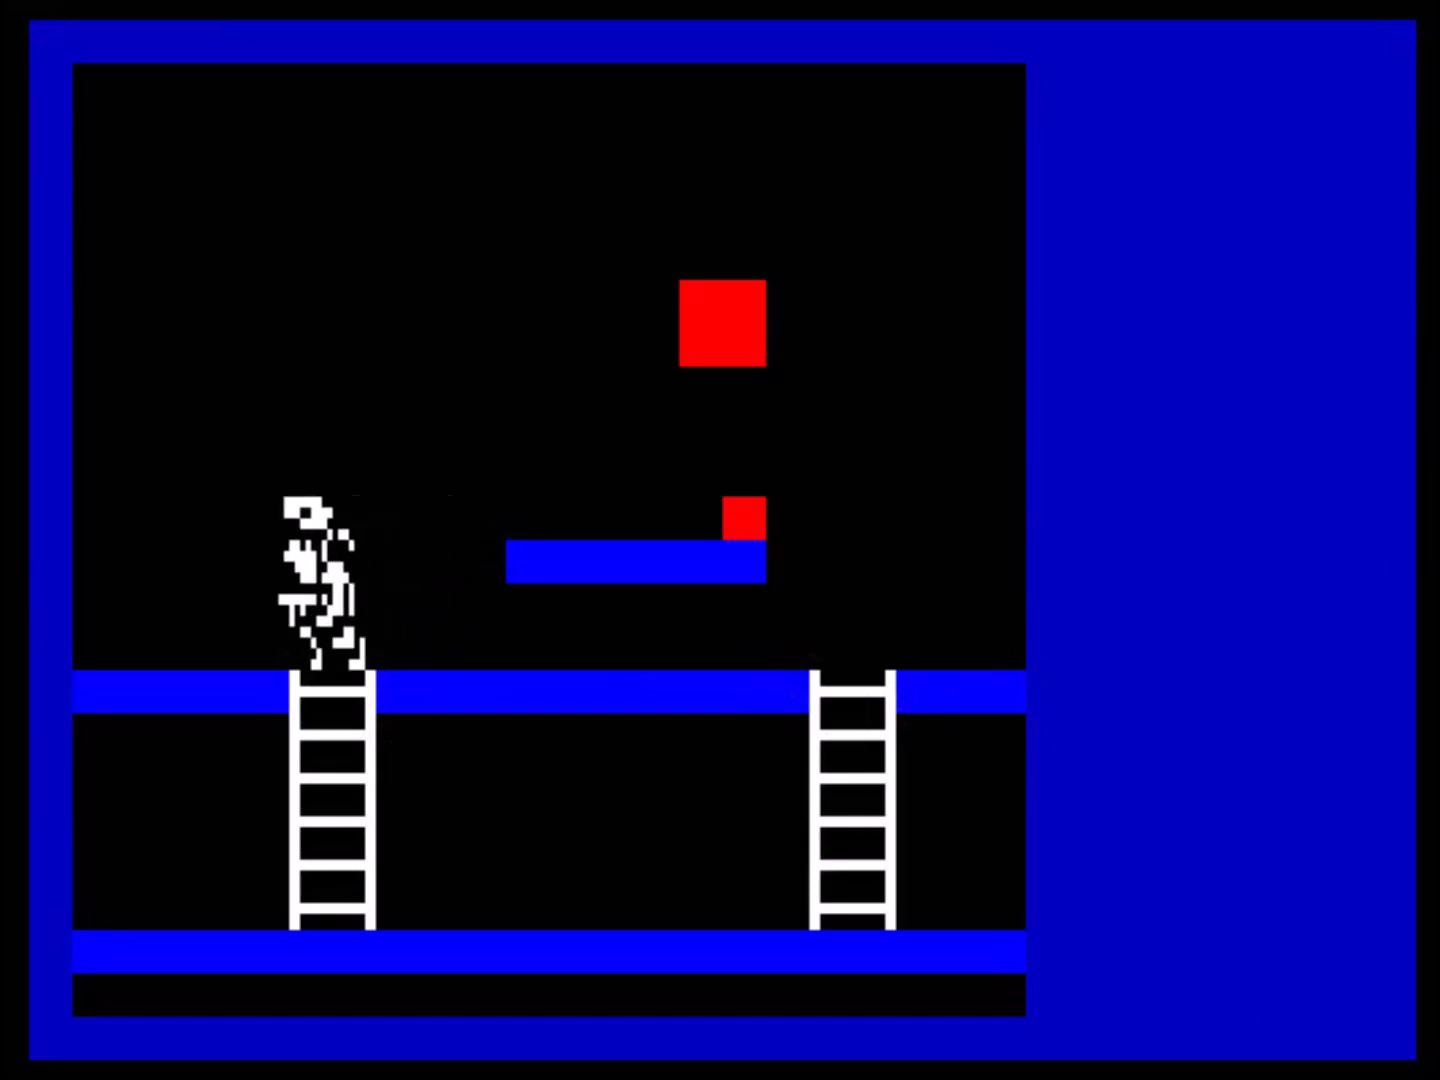
key(p)
key(a)
key(a)
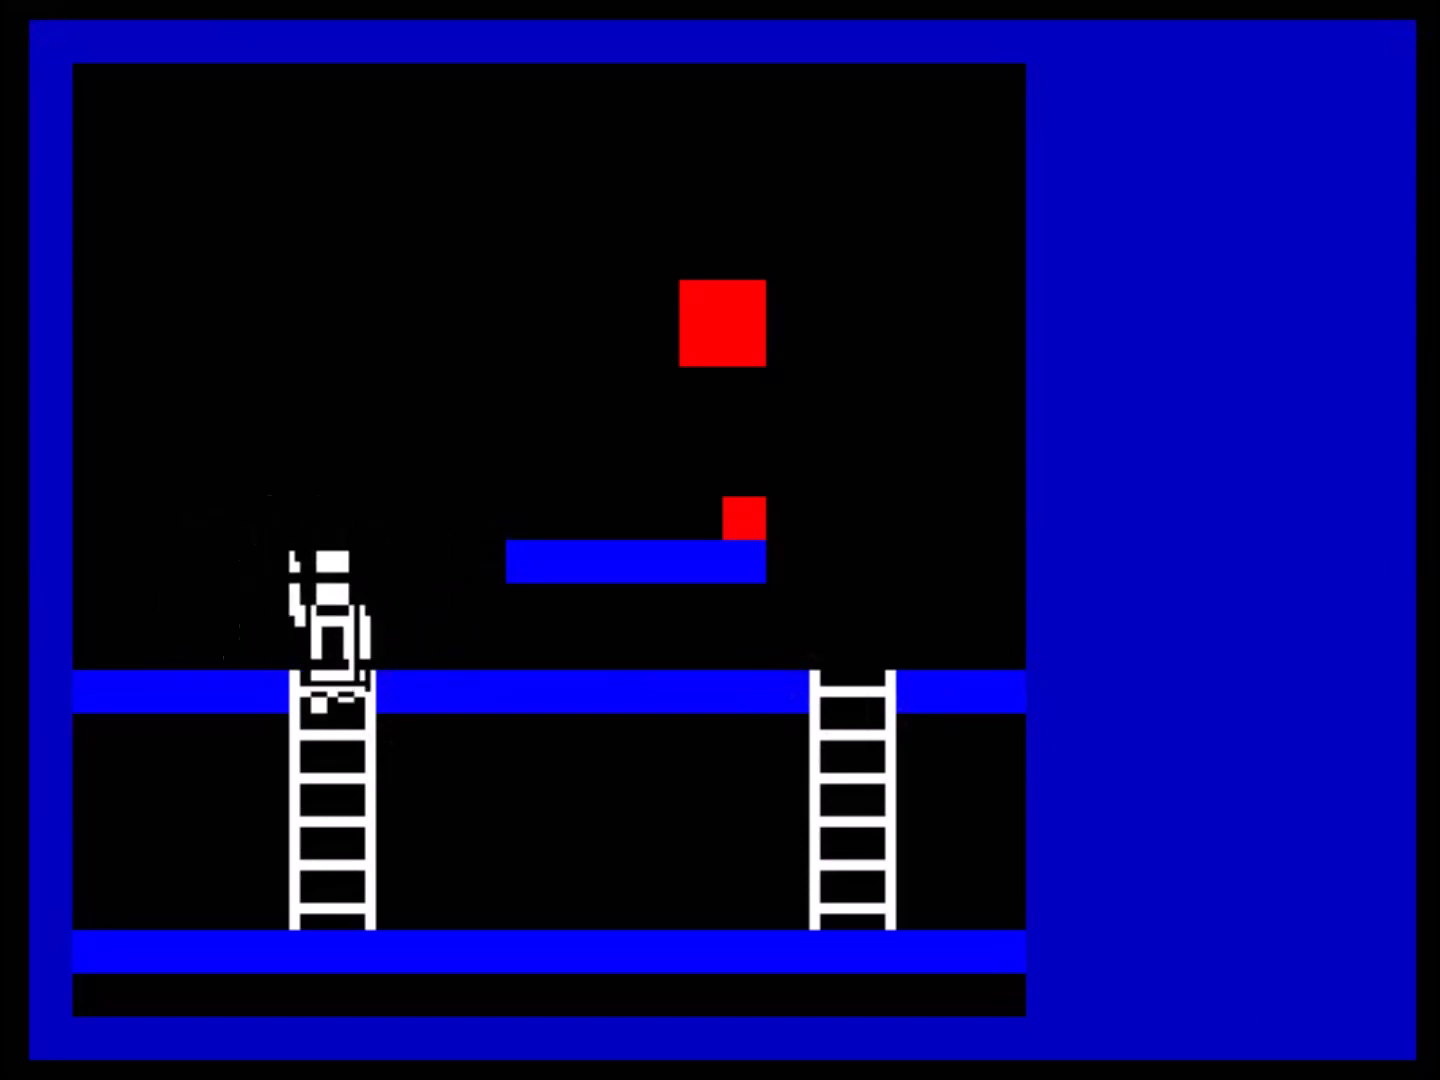
key(p)
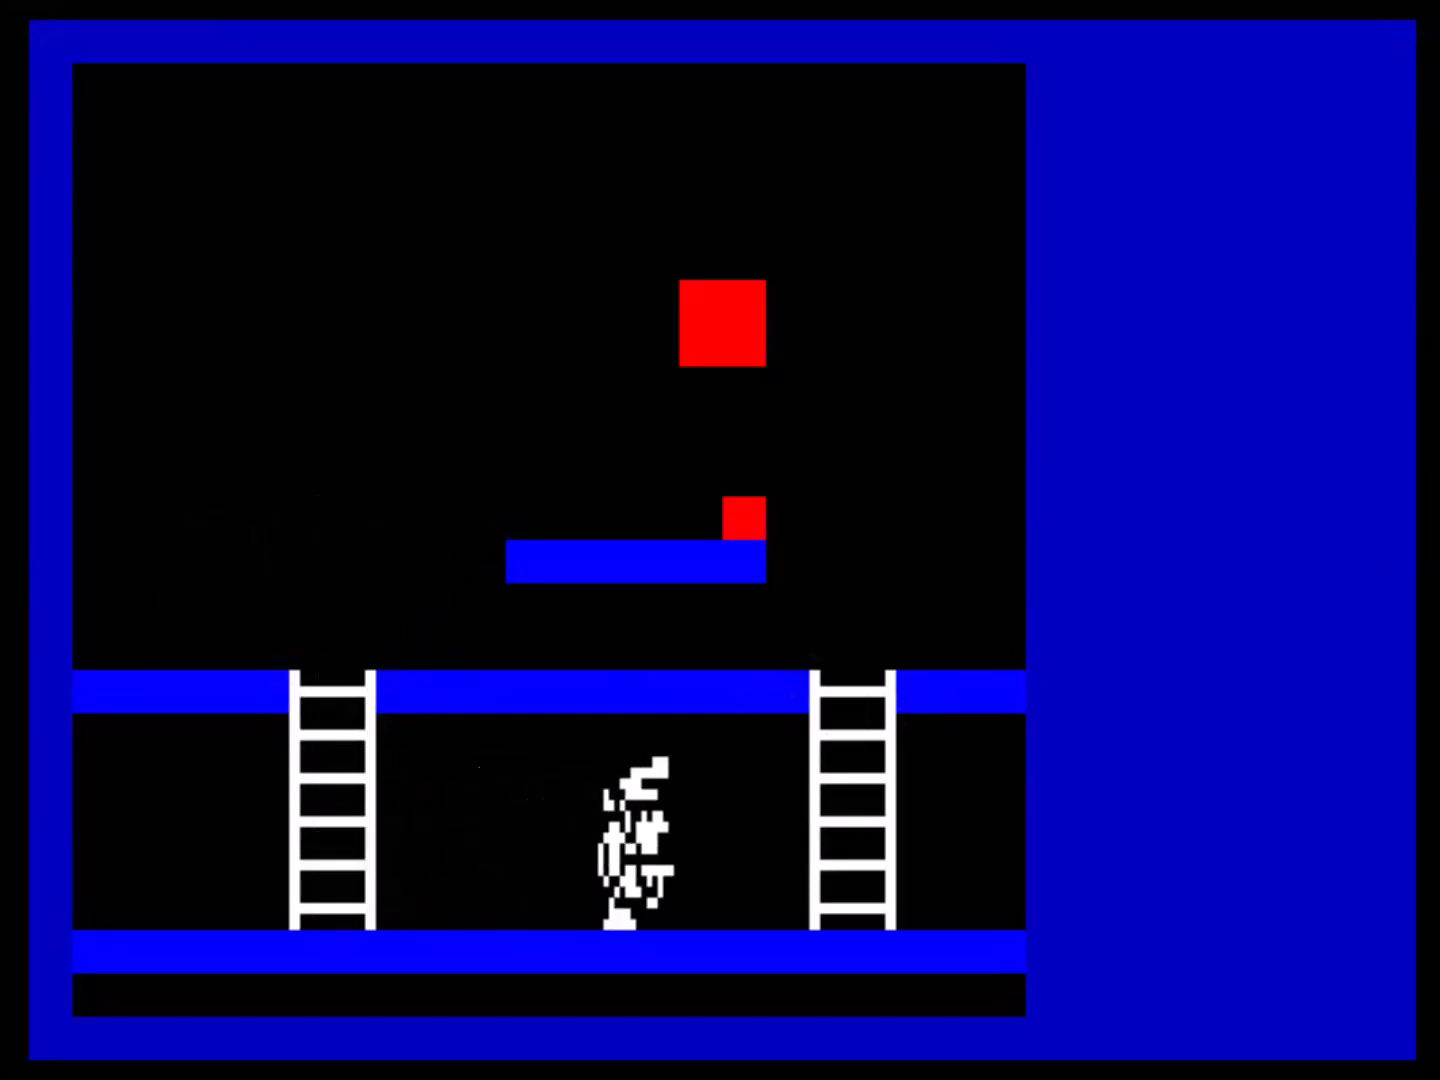
key(o)
key(q)
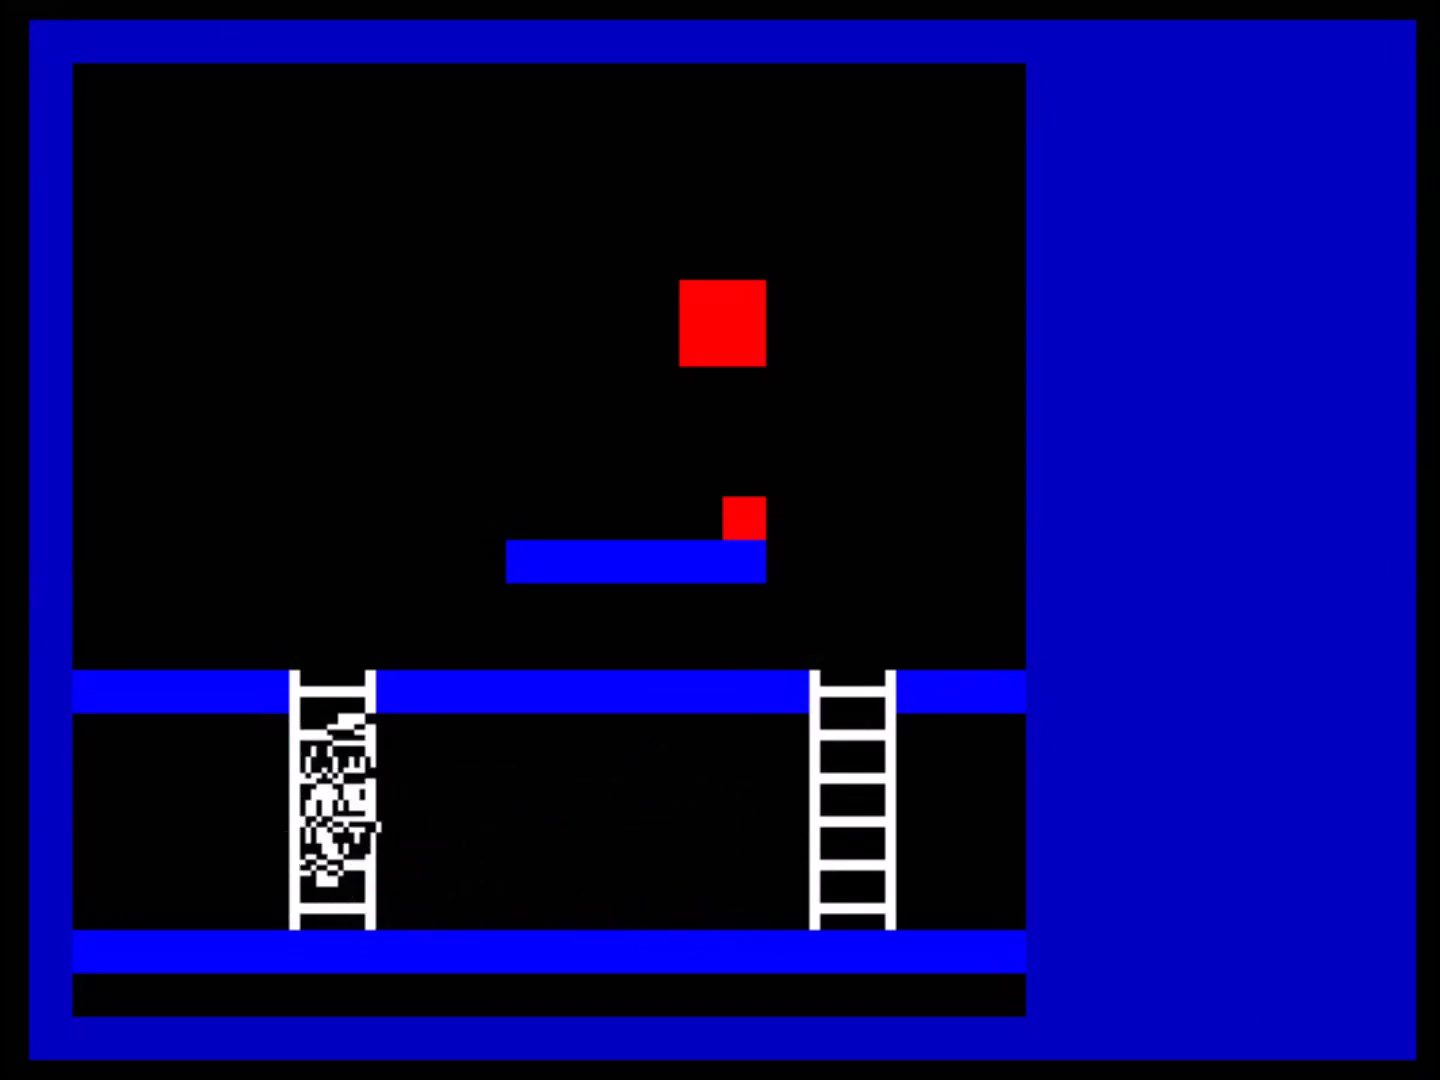
- Test jumping onto the floating blue platform, pacing back and forth and dropping to the floor below
key(p)
key(space)
key(p)
key(o)
key(space)
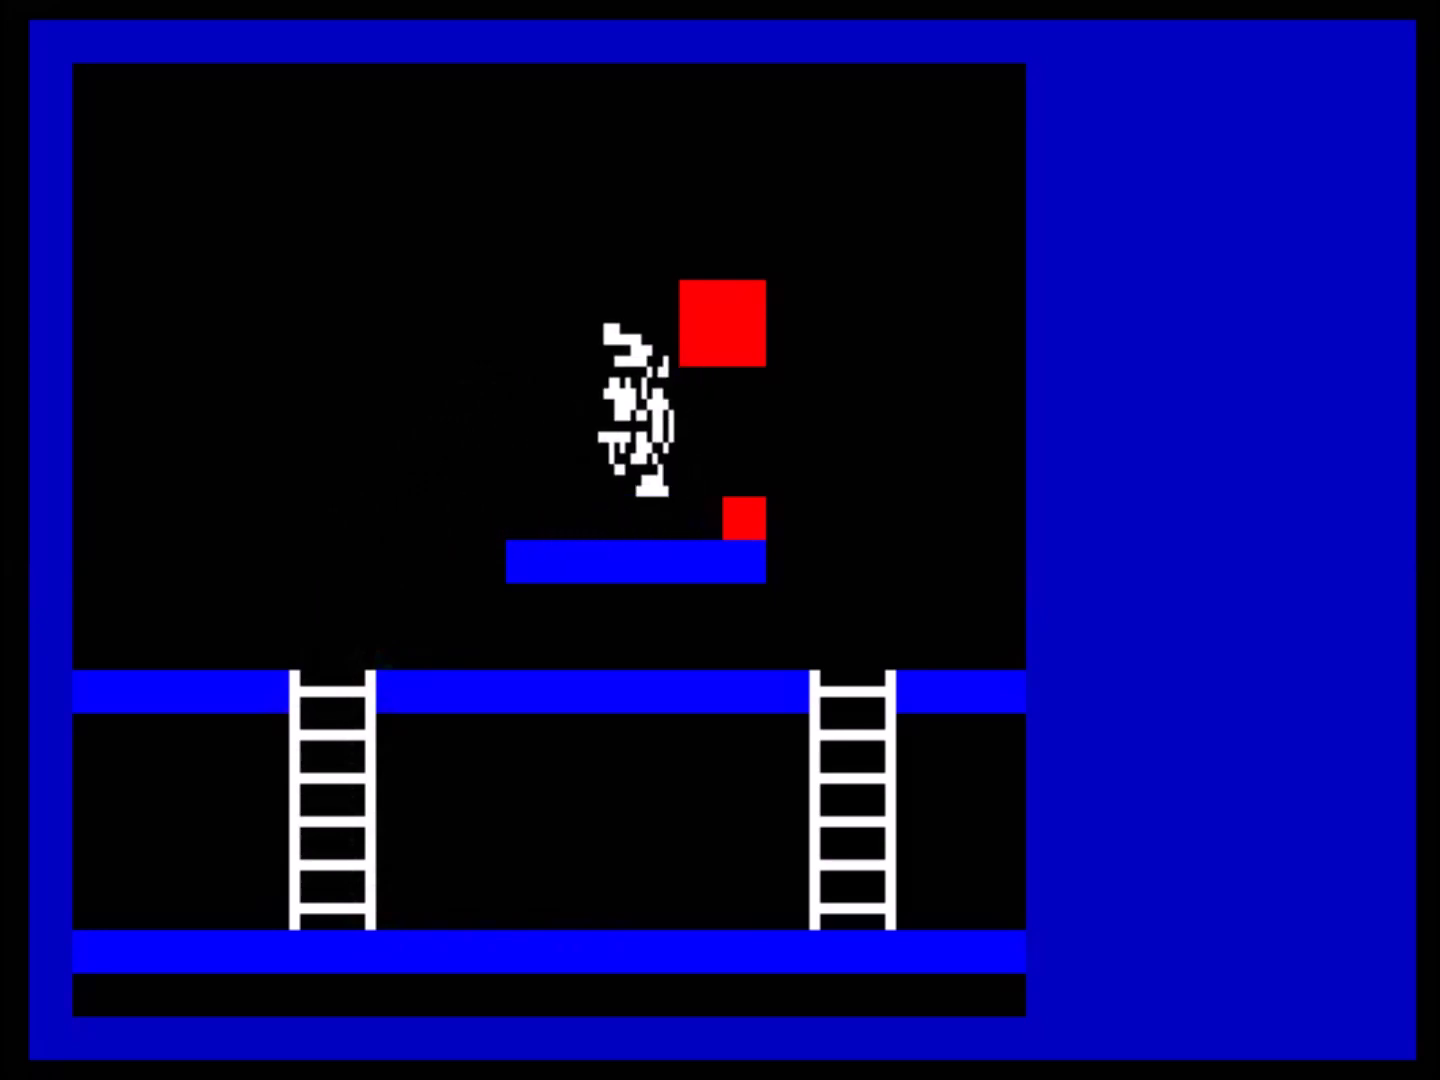
key(p)
key(o)
key(p)
key(o)
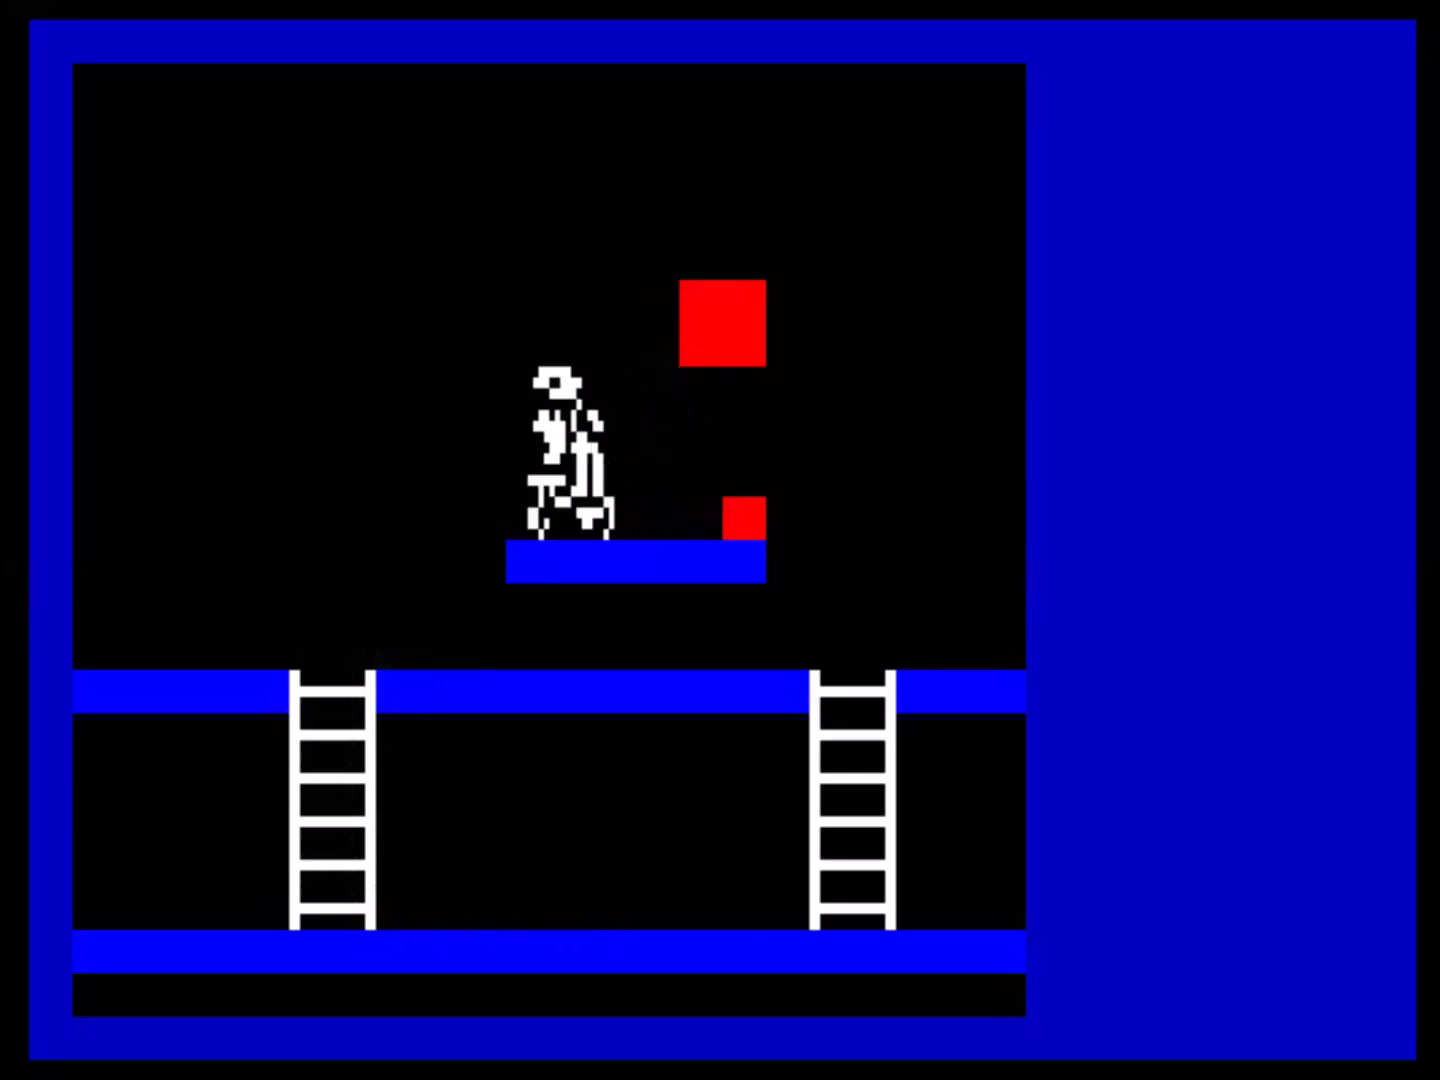
key(p)
key(o)
key(p)
key(o)
key(p)
key(o)
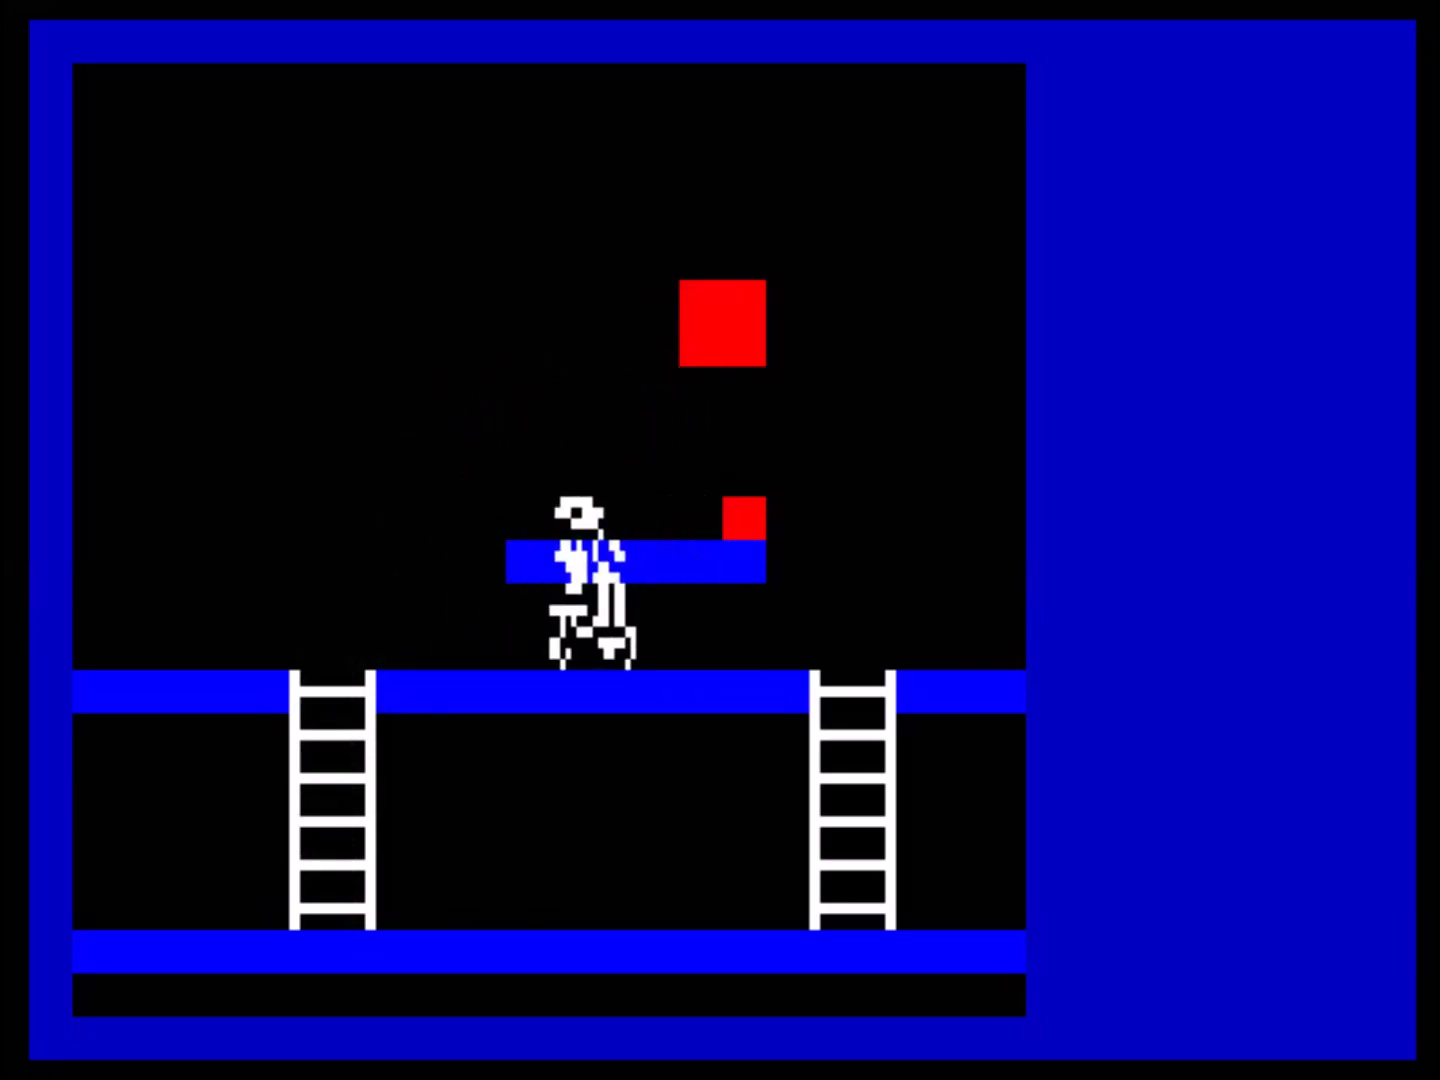
- Test jumping from the far end of the floor back onto the floating platform, walk off it and end the test
key(space)
key(p)
key(space)
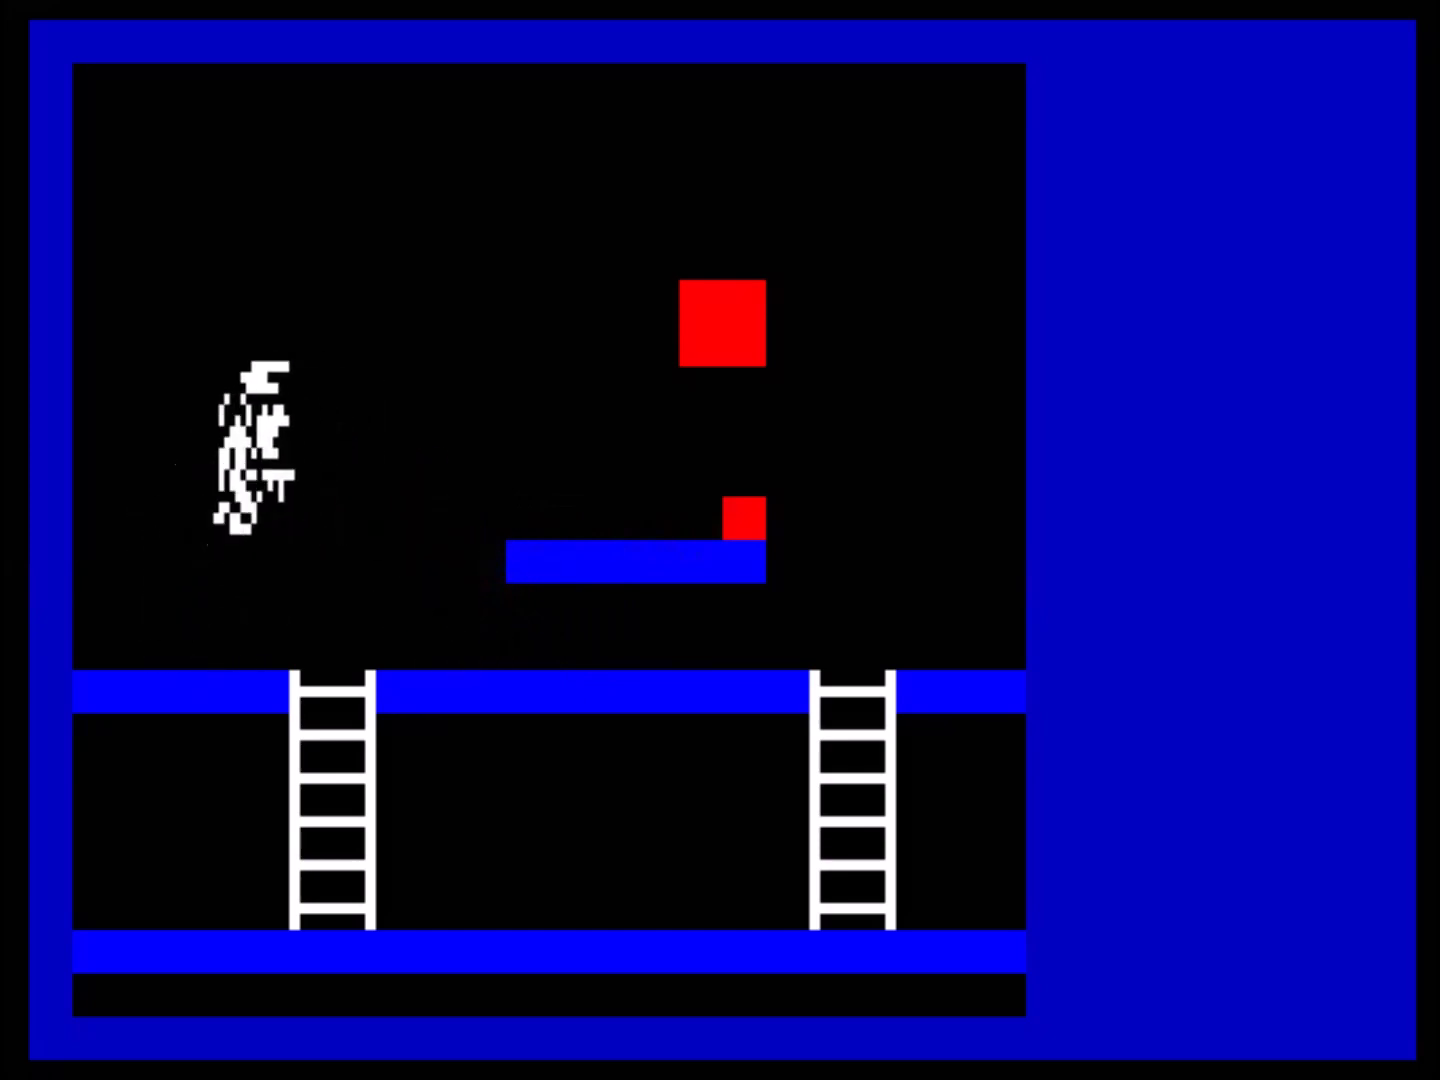
key(space)
key(o)
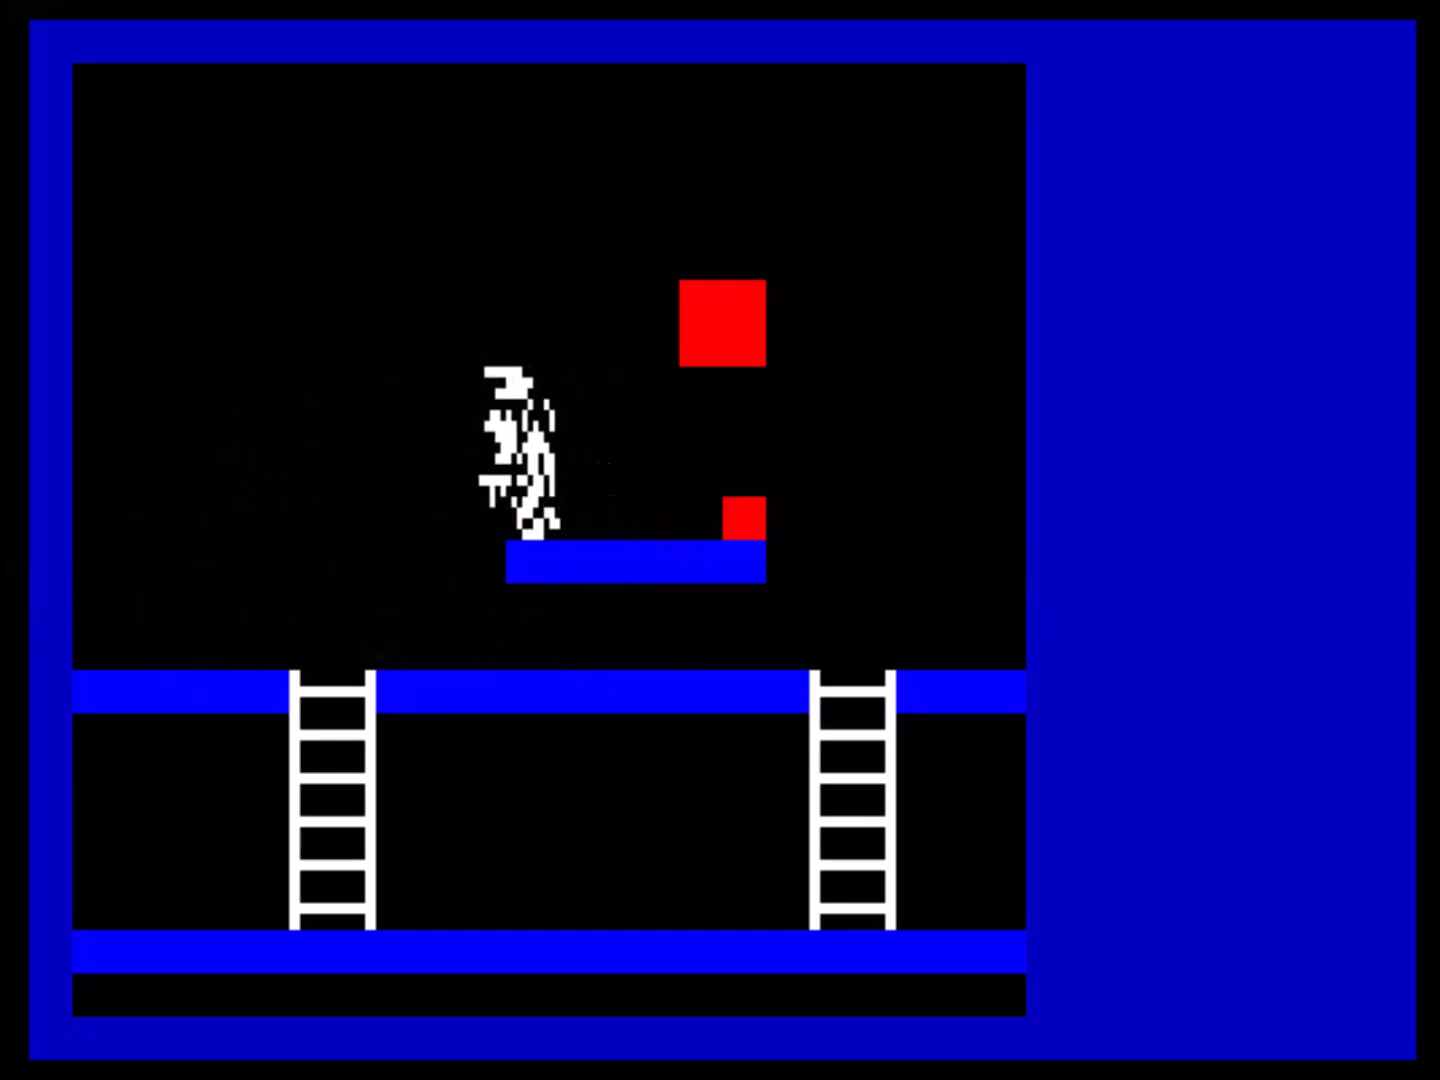
key(o)
key(p)
key(o)
key(o)
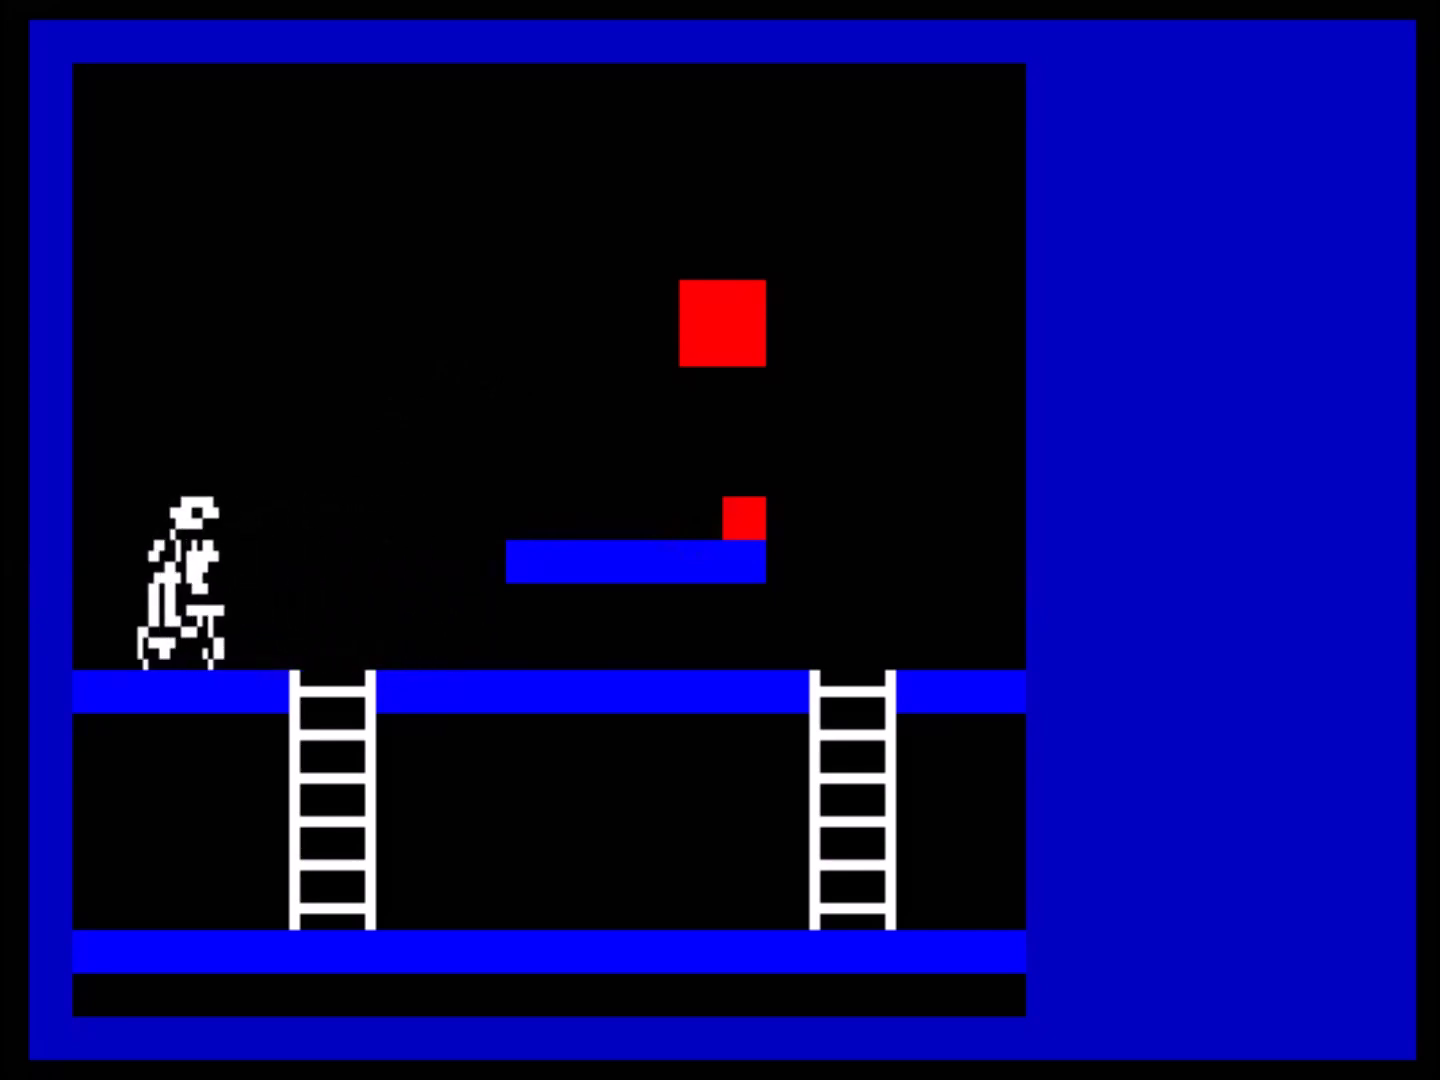
key(Escape)
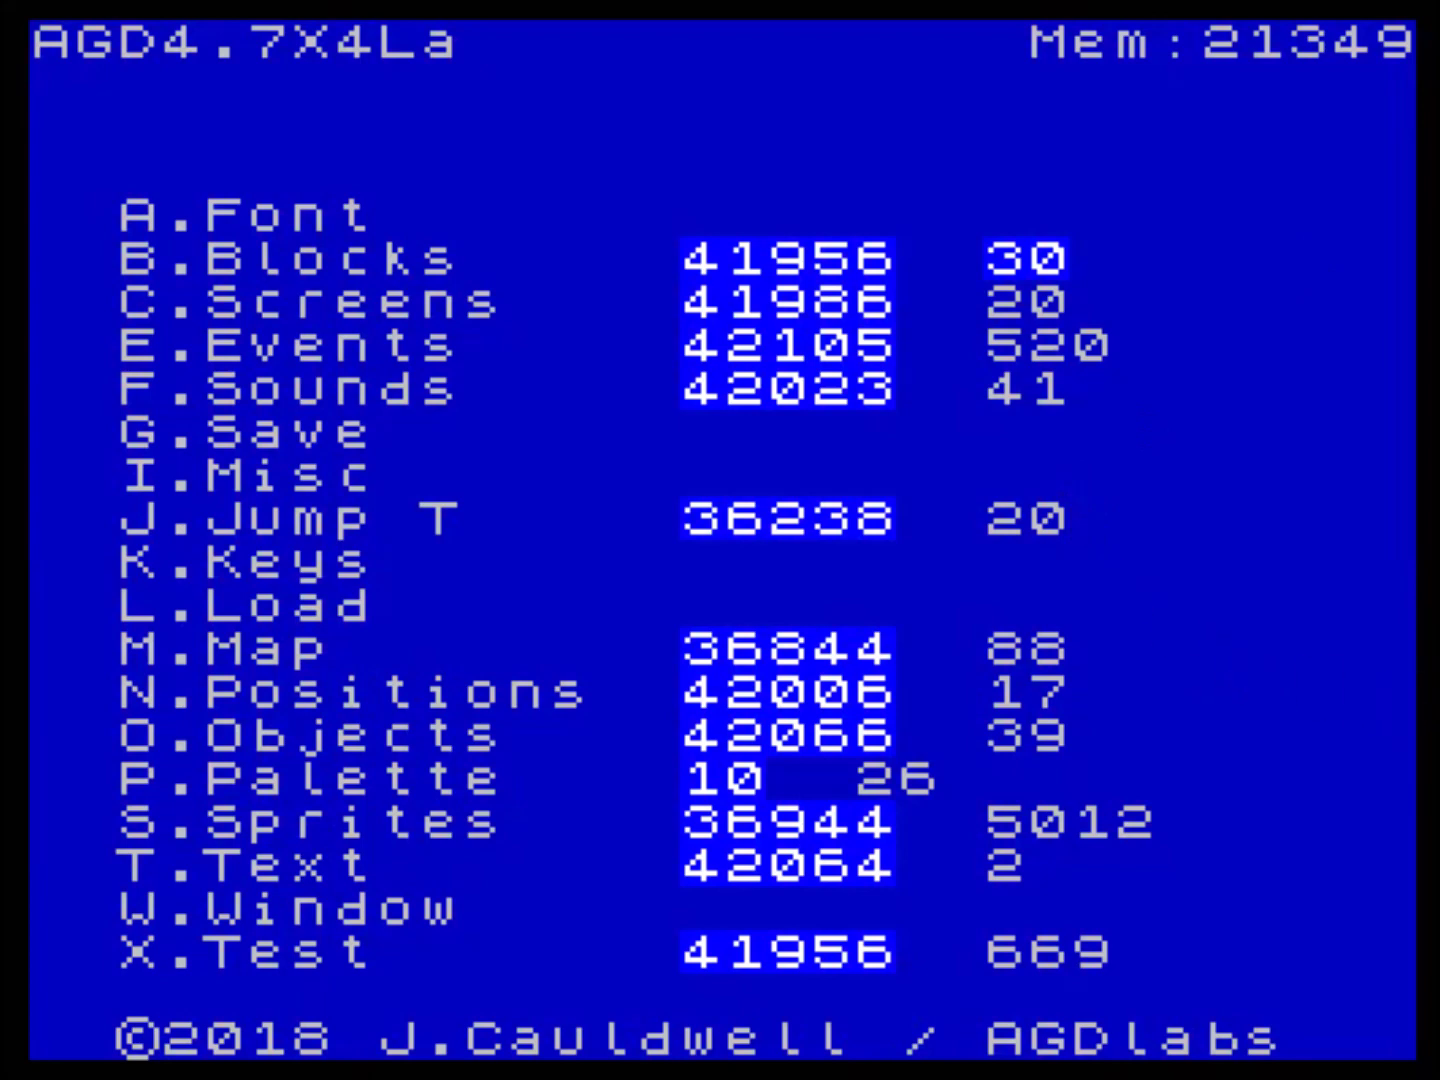
- Test the soldier demo by running the player back and forth past the enemies, and end the test
key(x)
key(p)
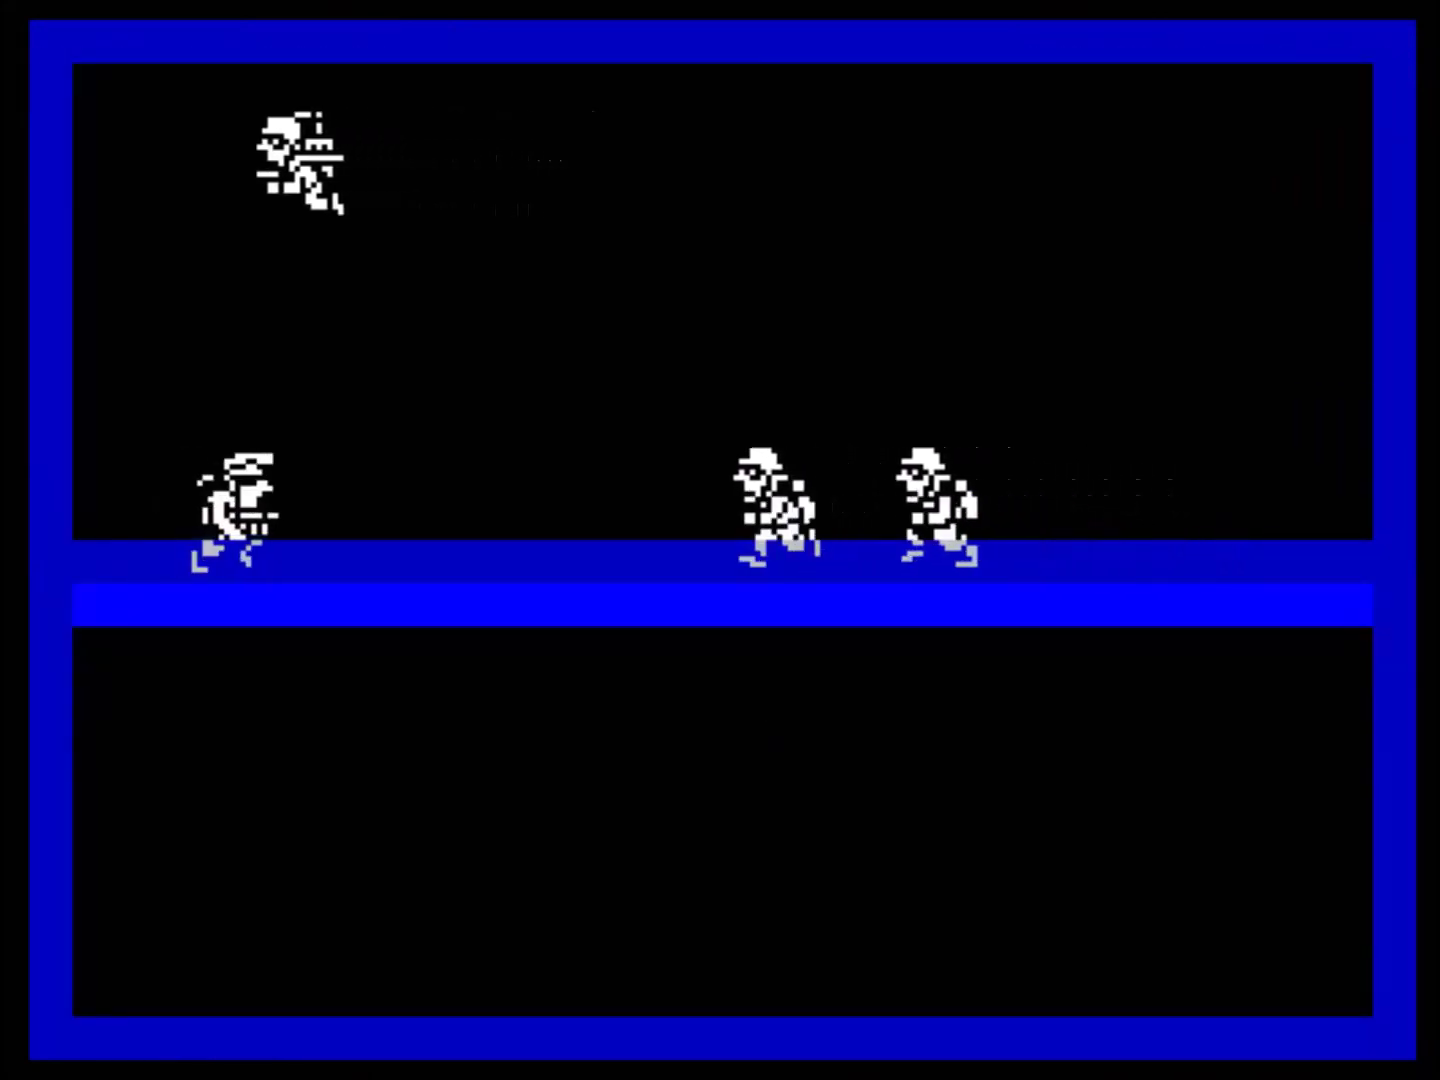
key(p)
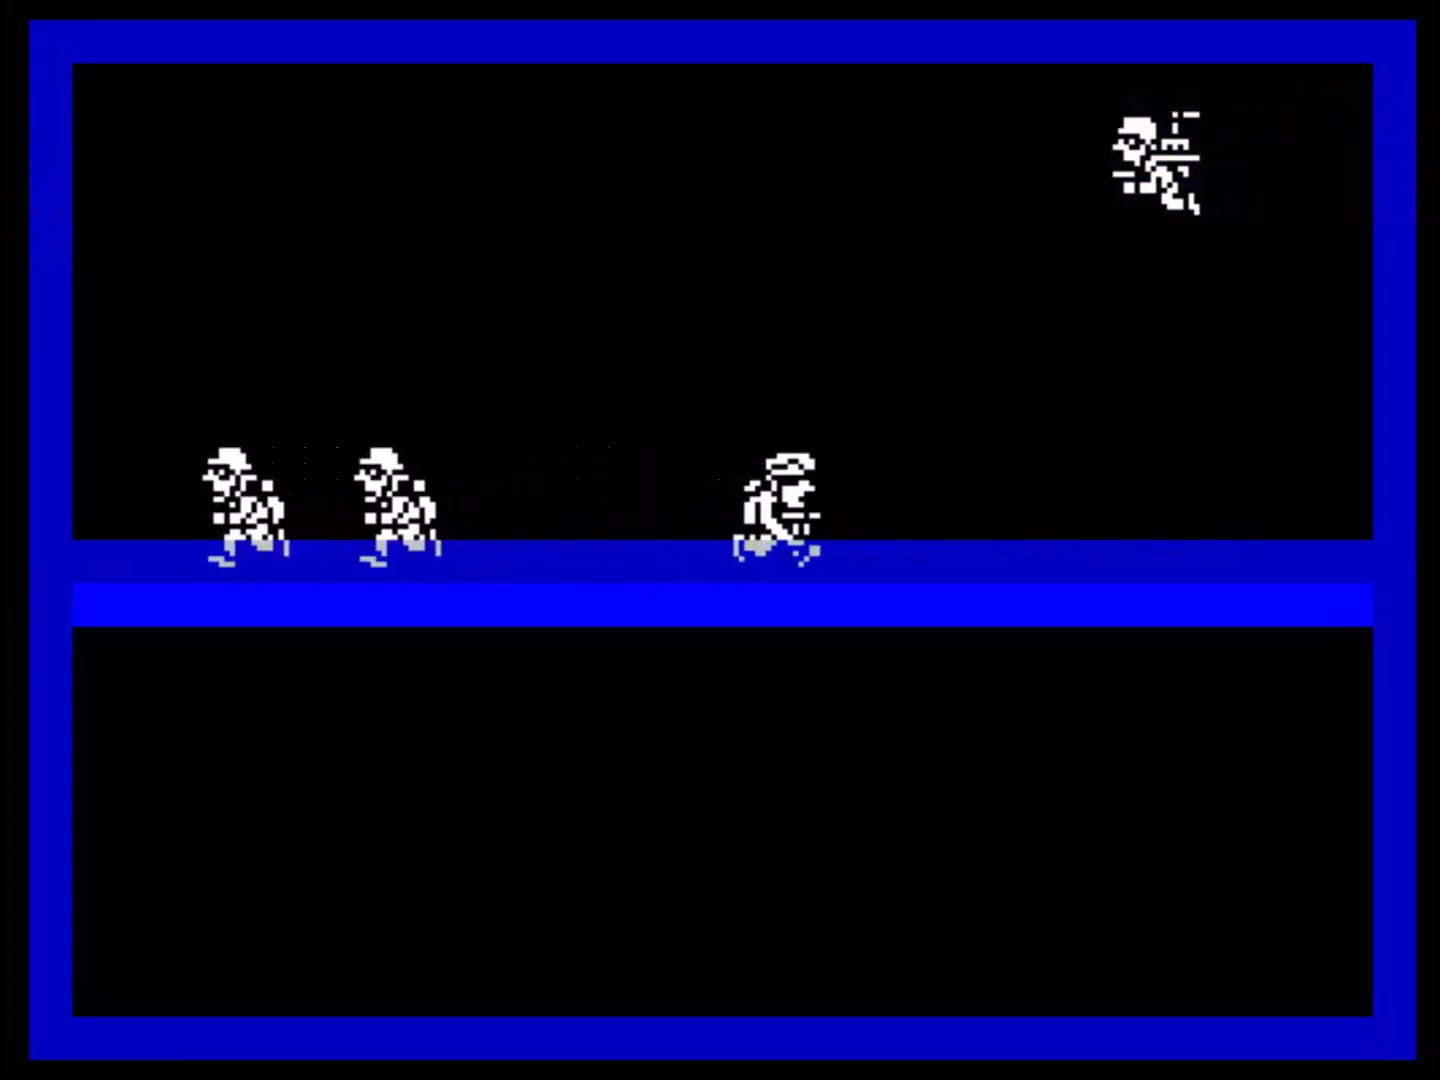
key(o)
key(p)
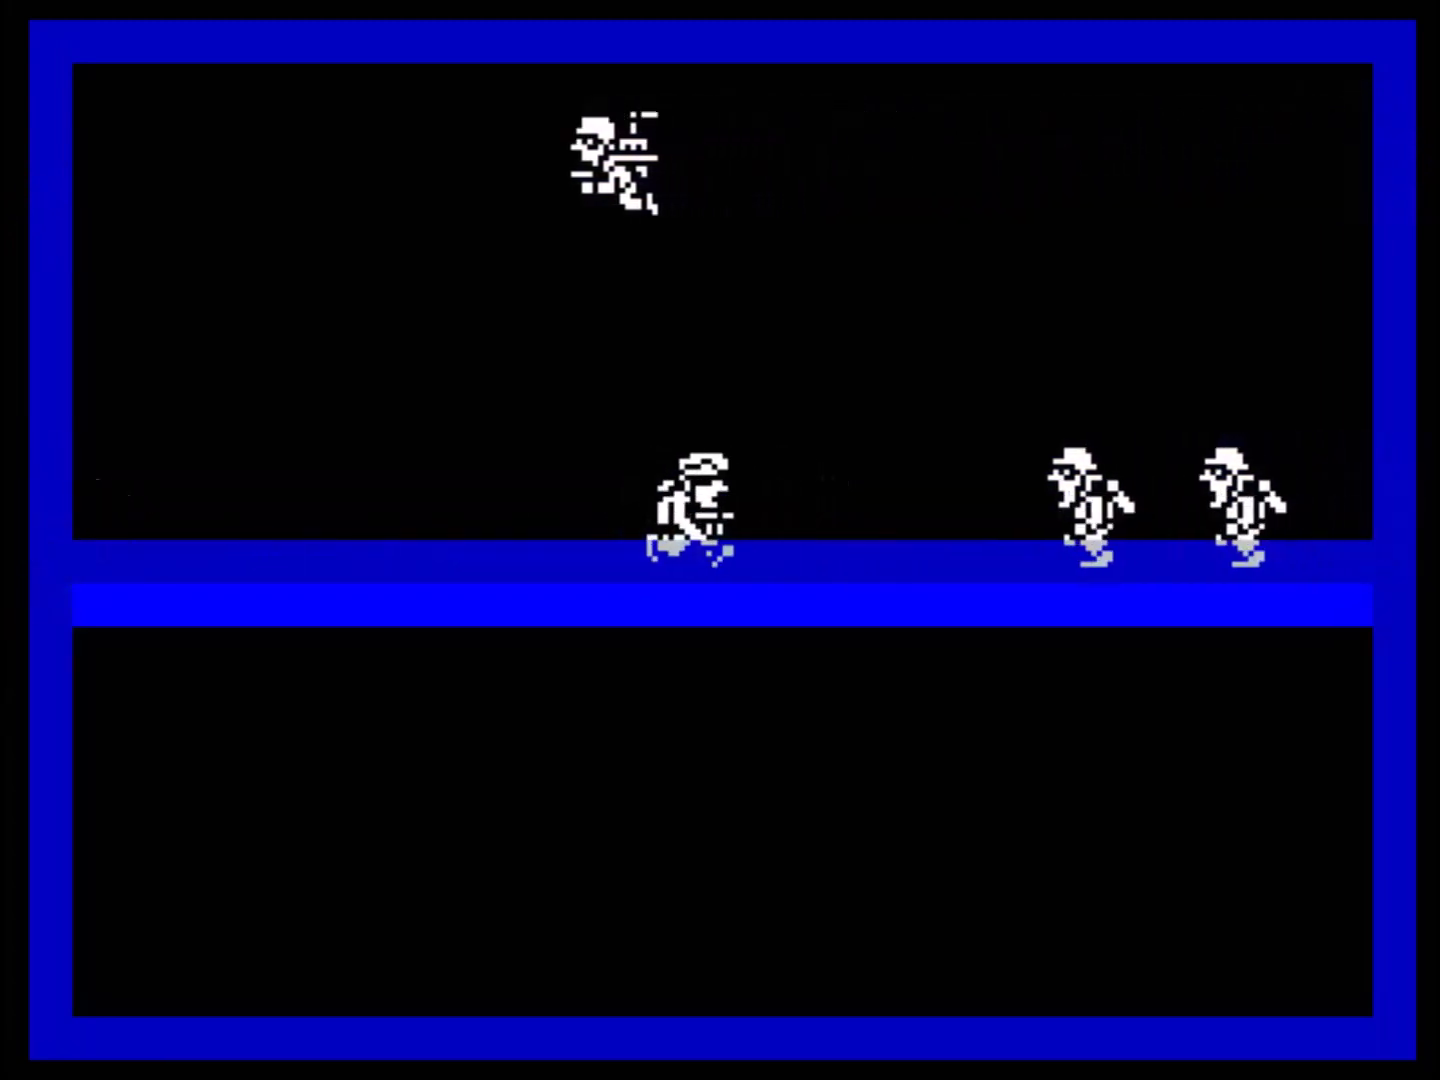
key(o)
key(p)
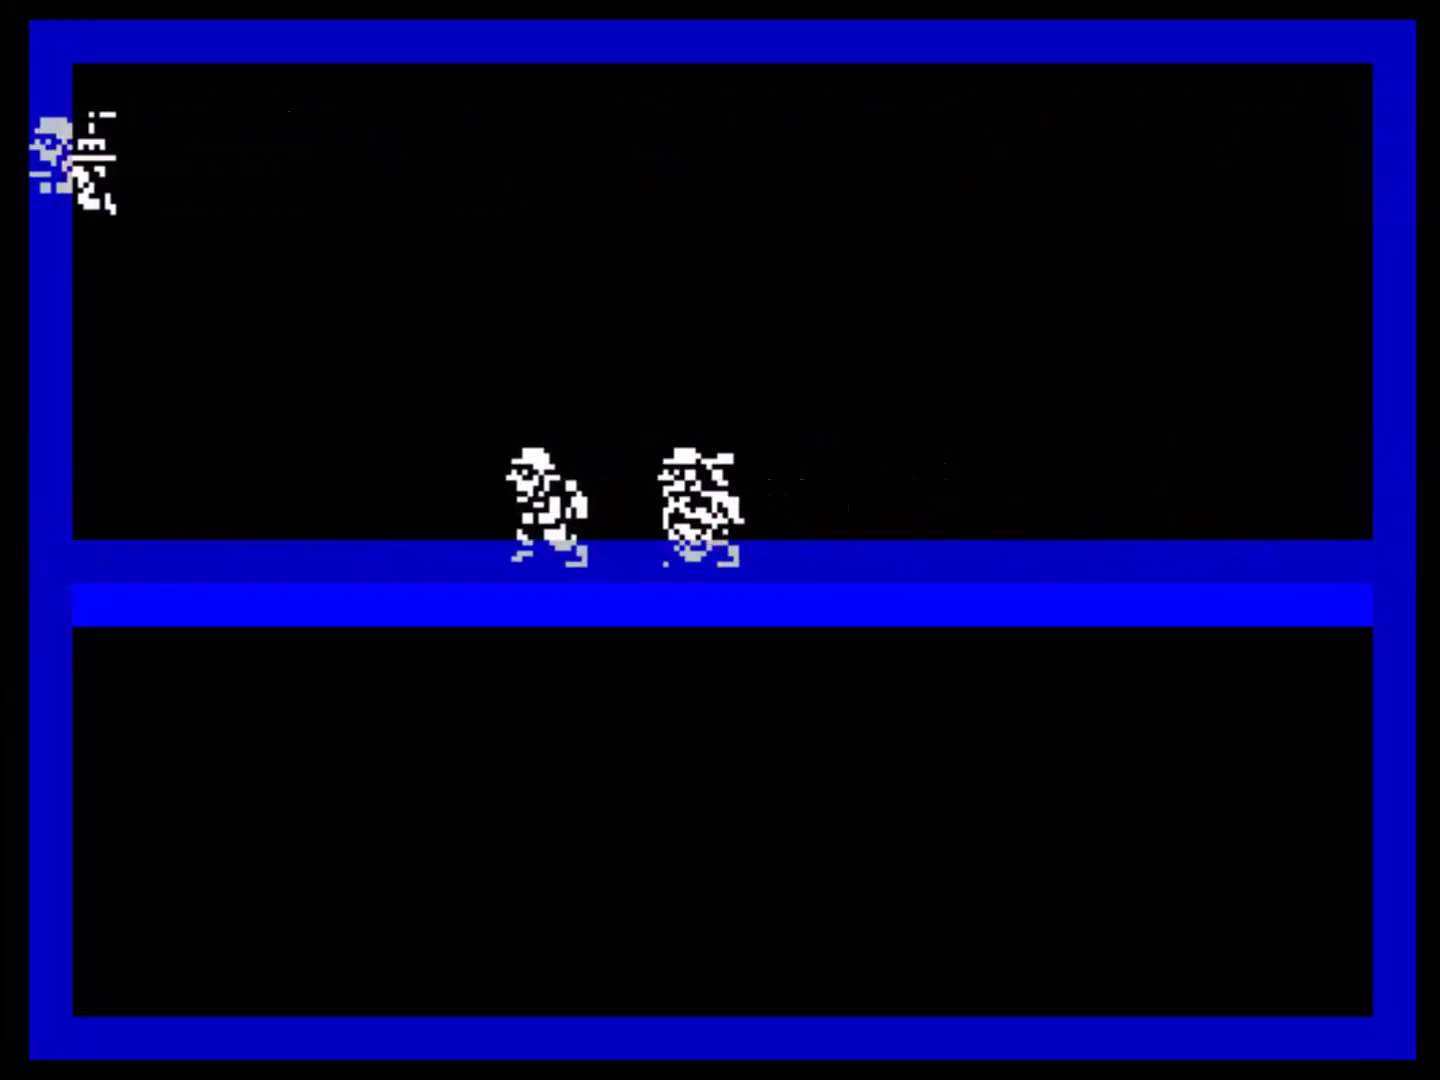
key(o)
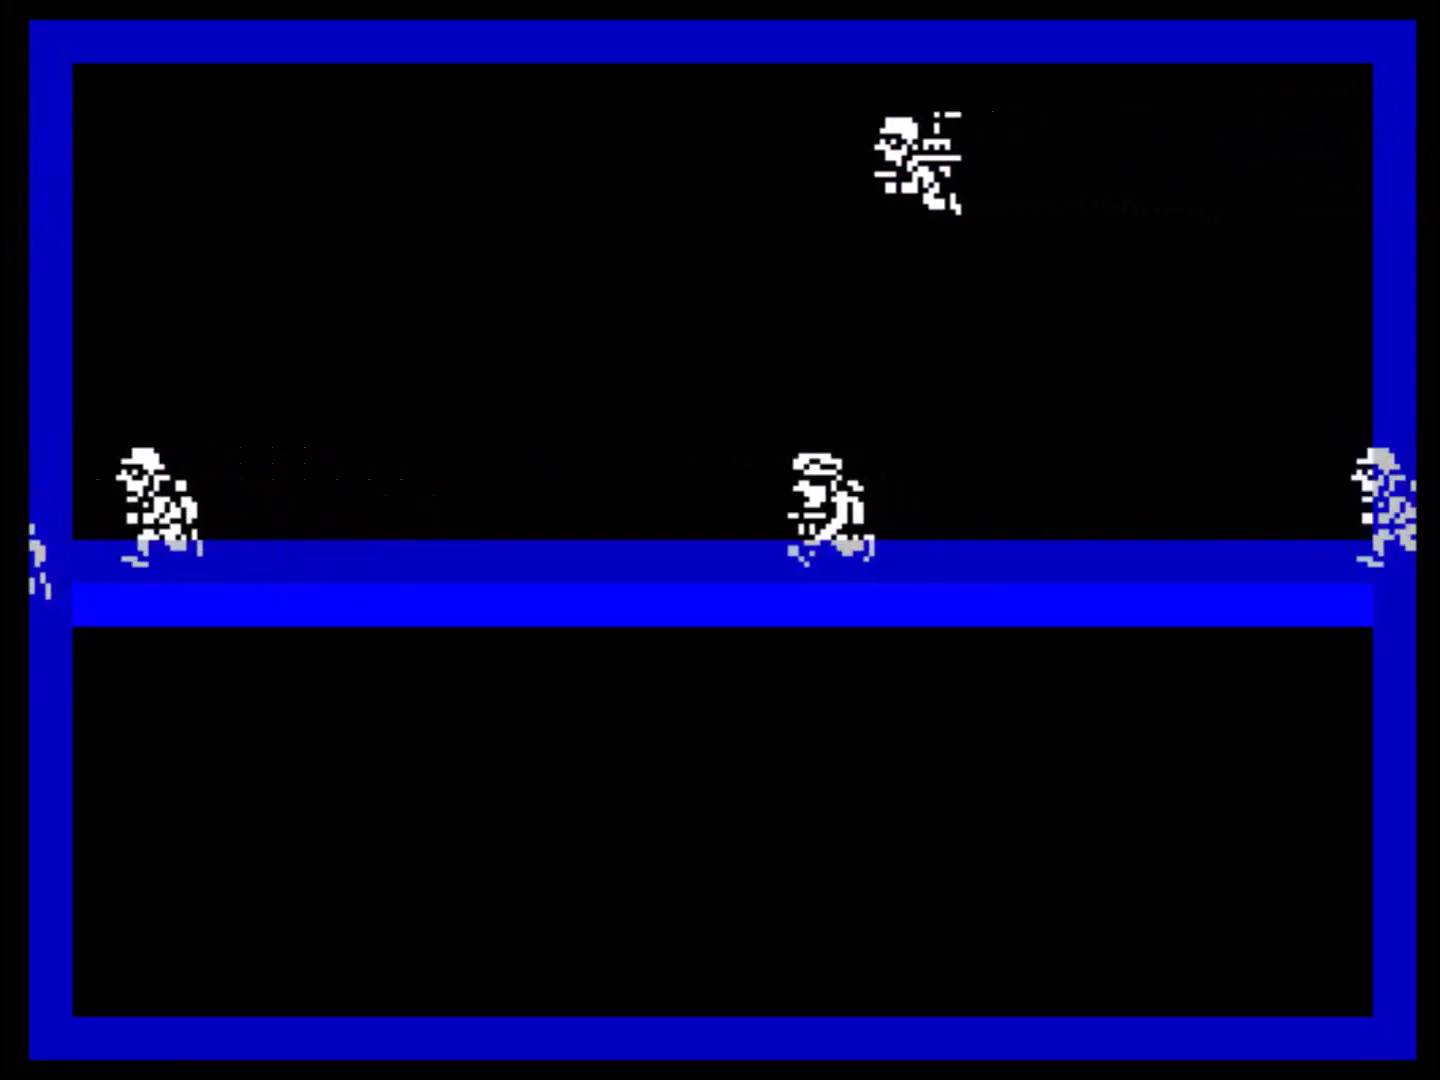
key(p)
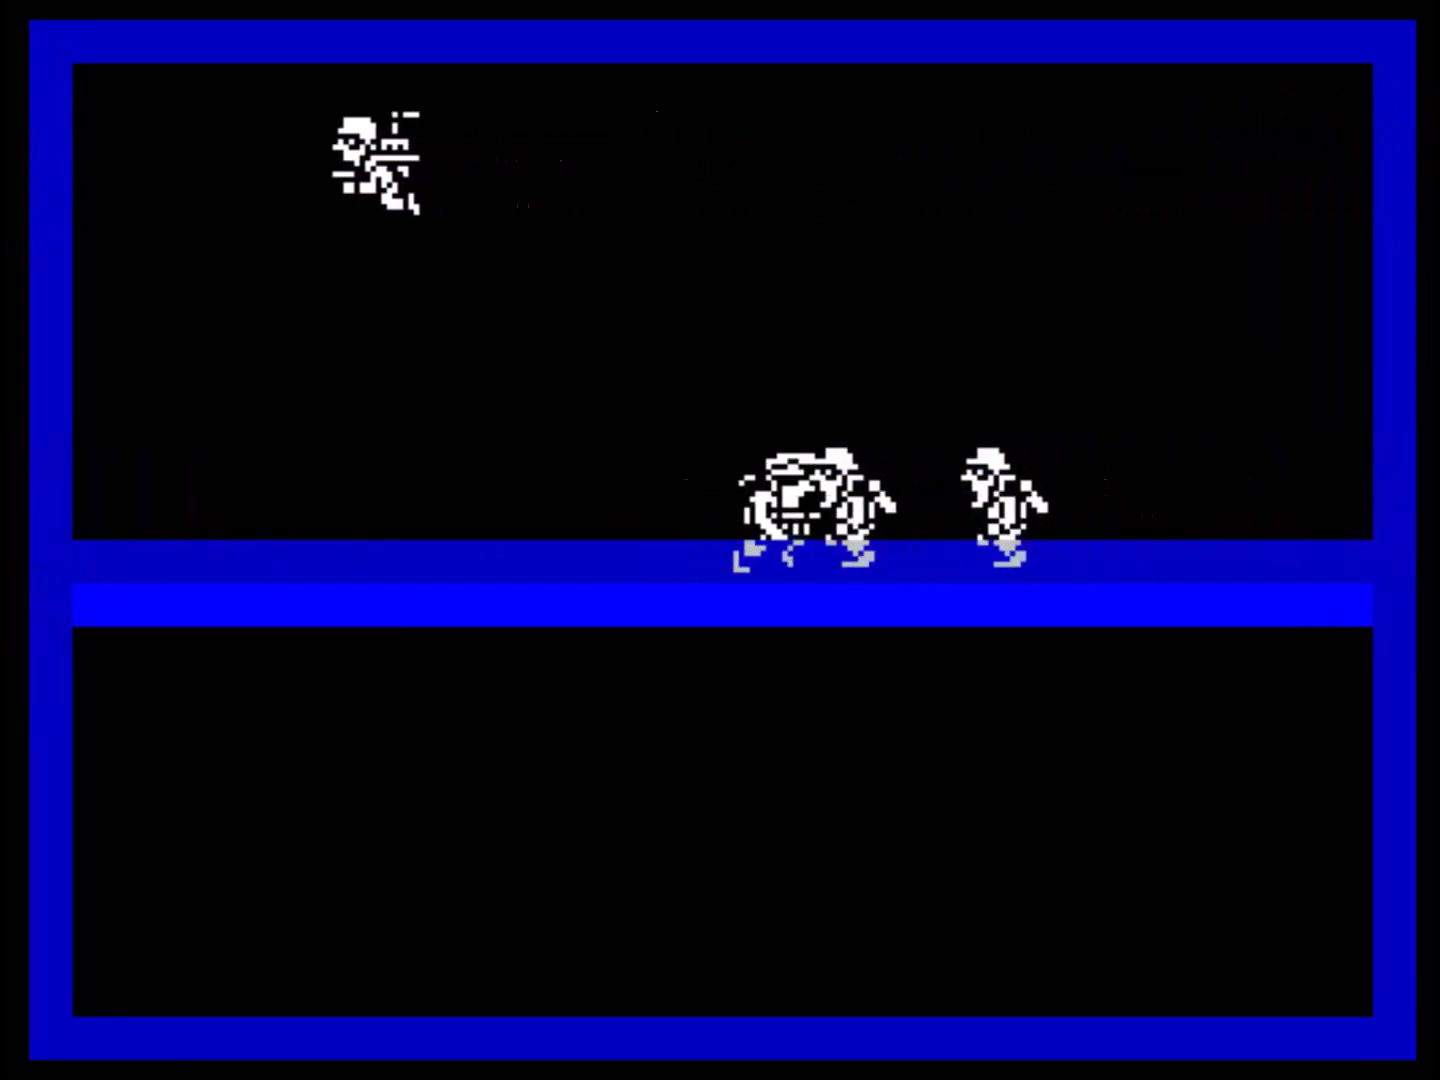
key(o)
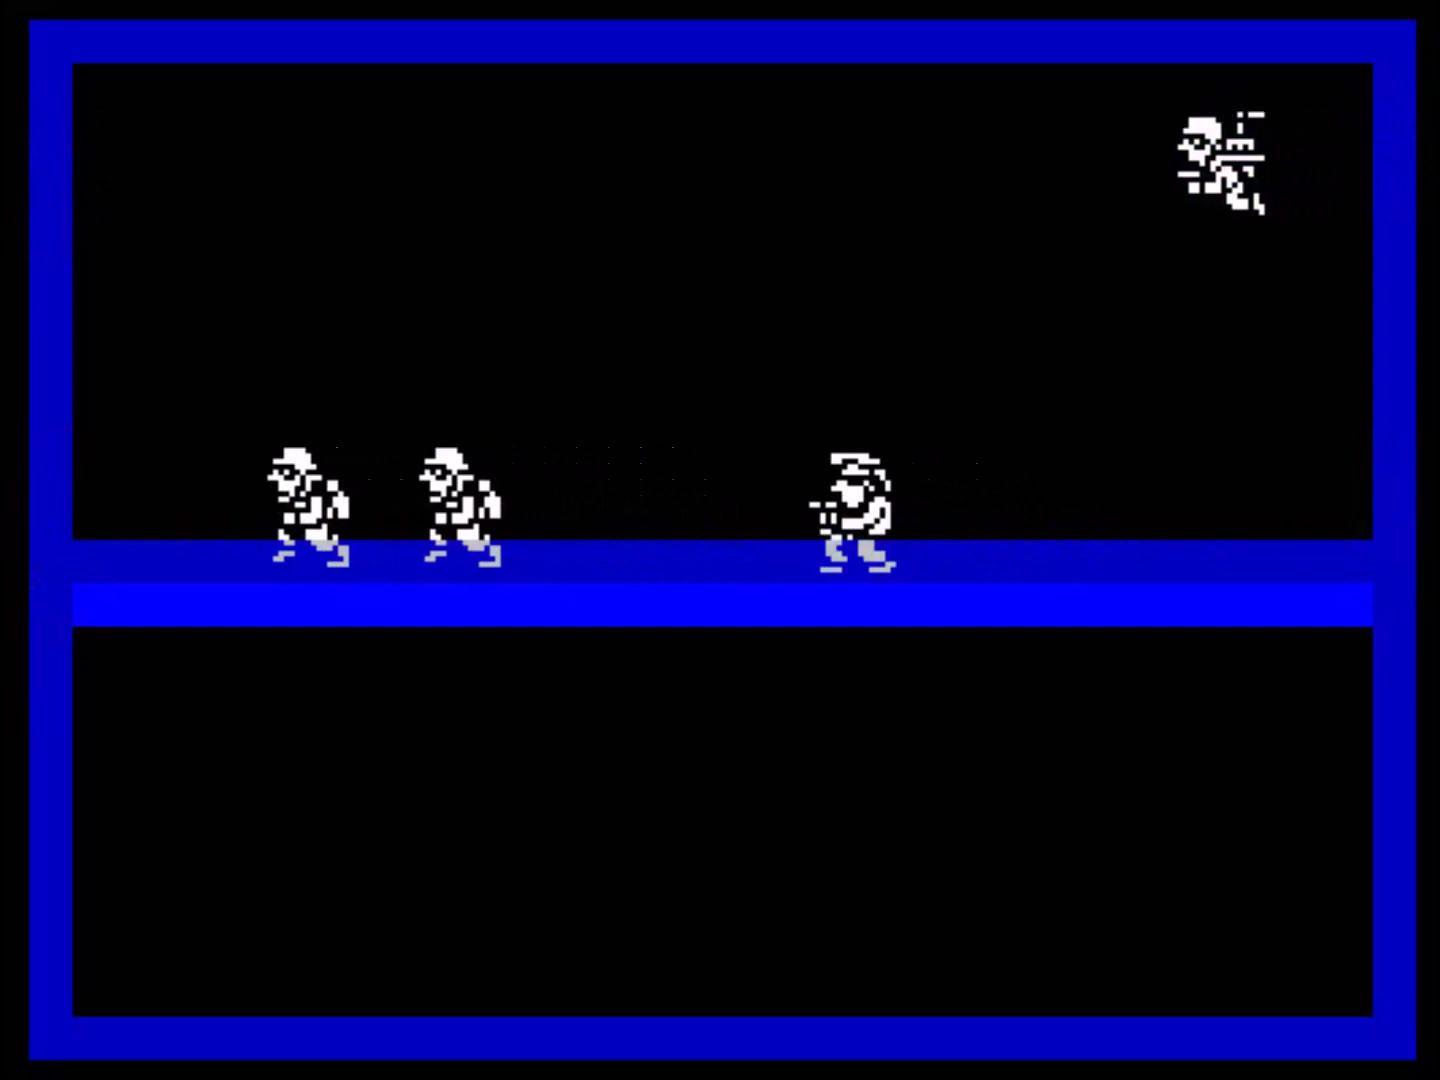
key(Escape)
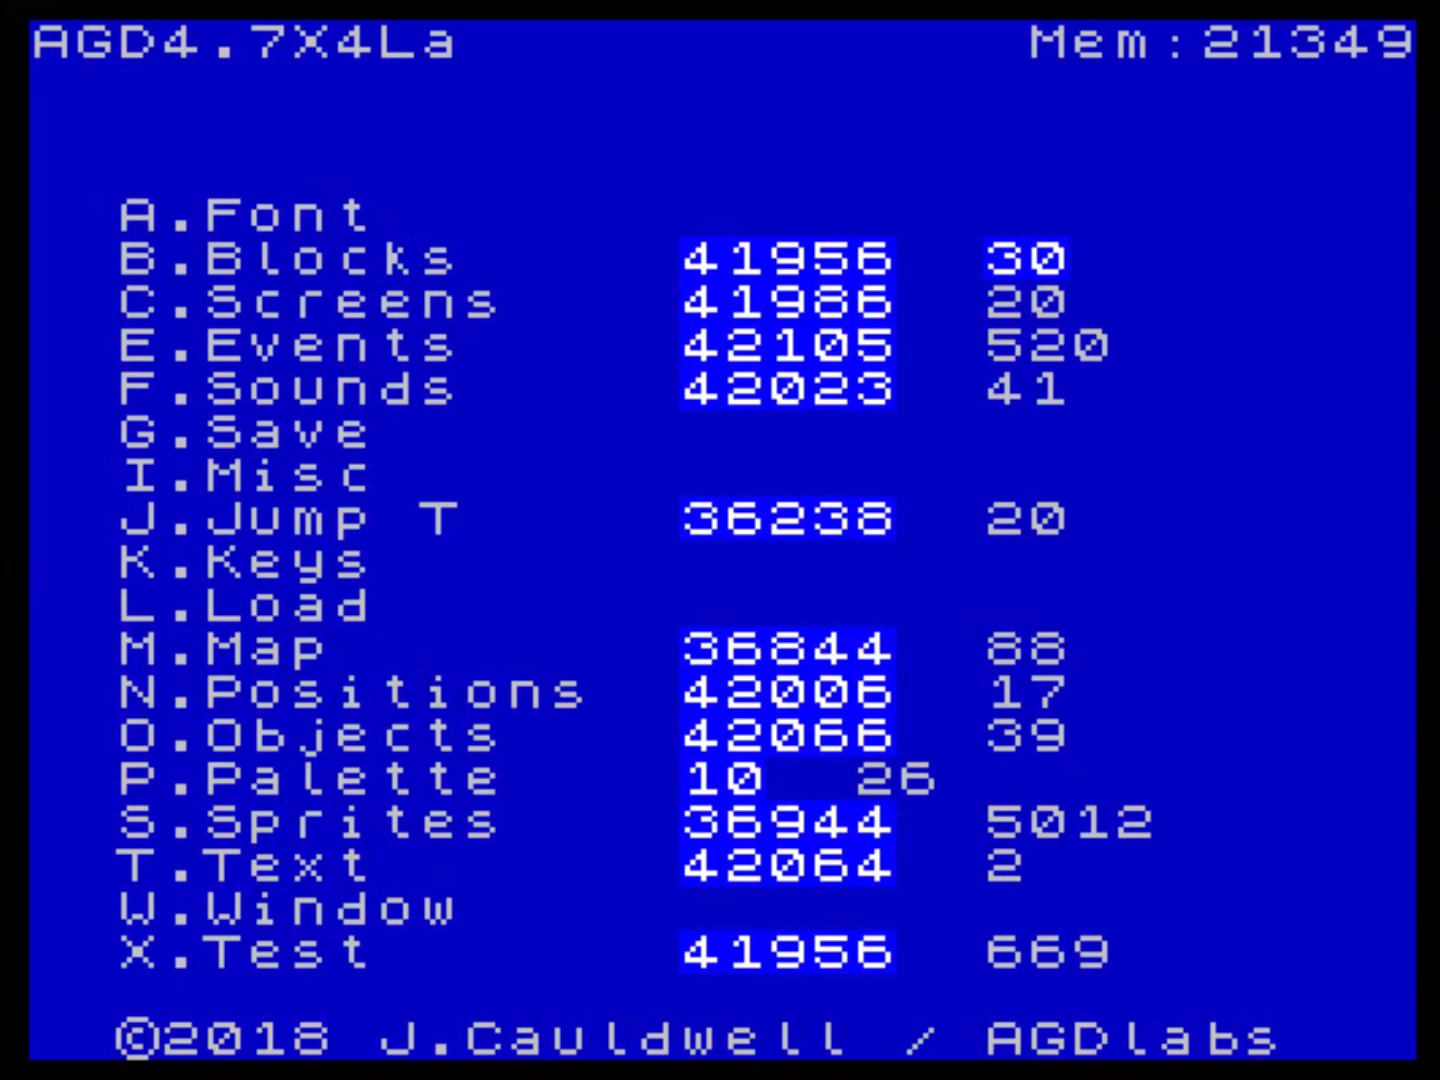
- Turn on Edit Ptrs in the miscellaneous settings and move the Sprites address to 36982
key(i)
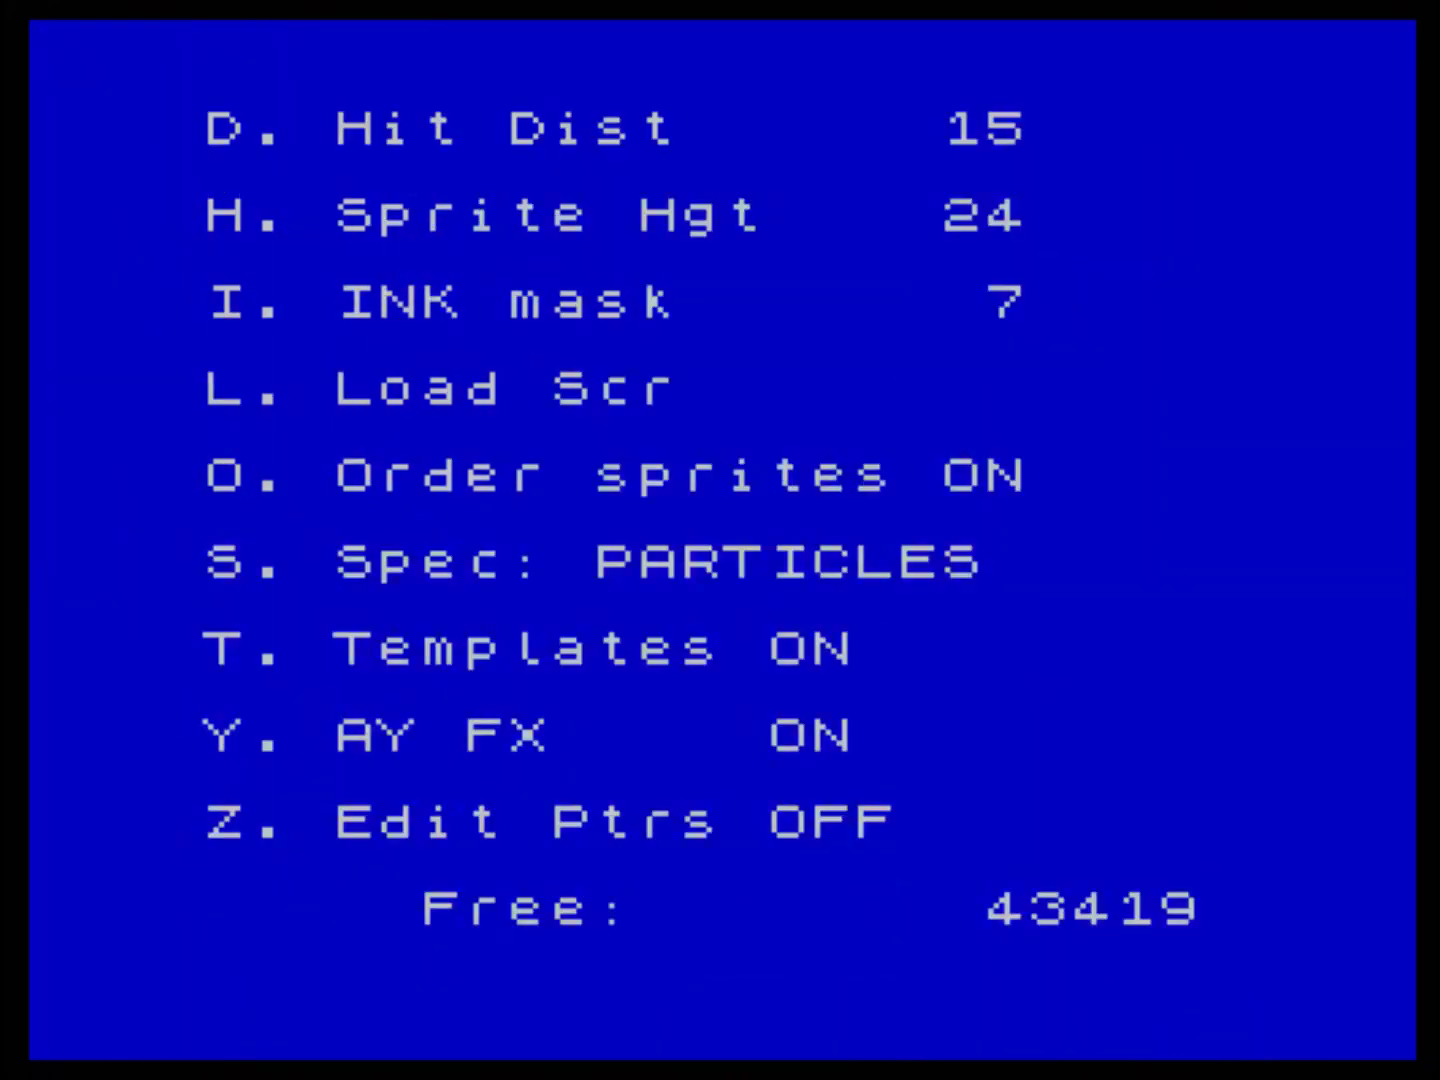
key(z)
key(space)
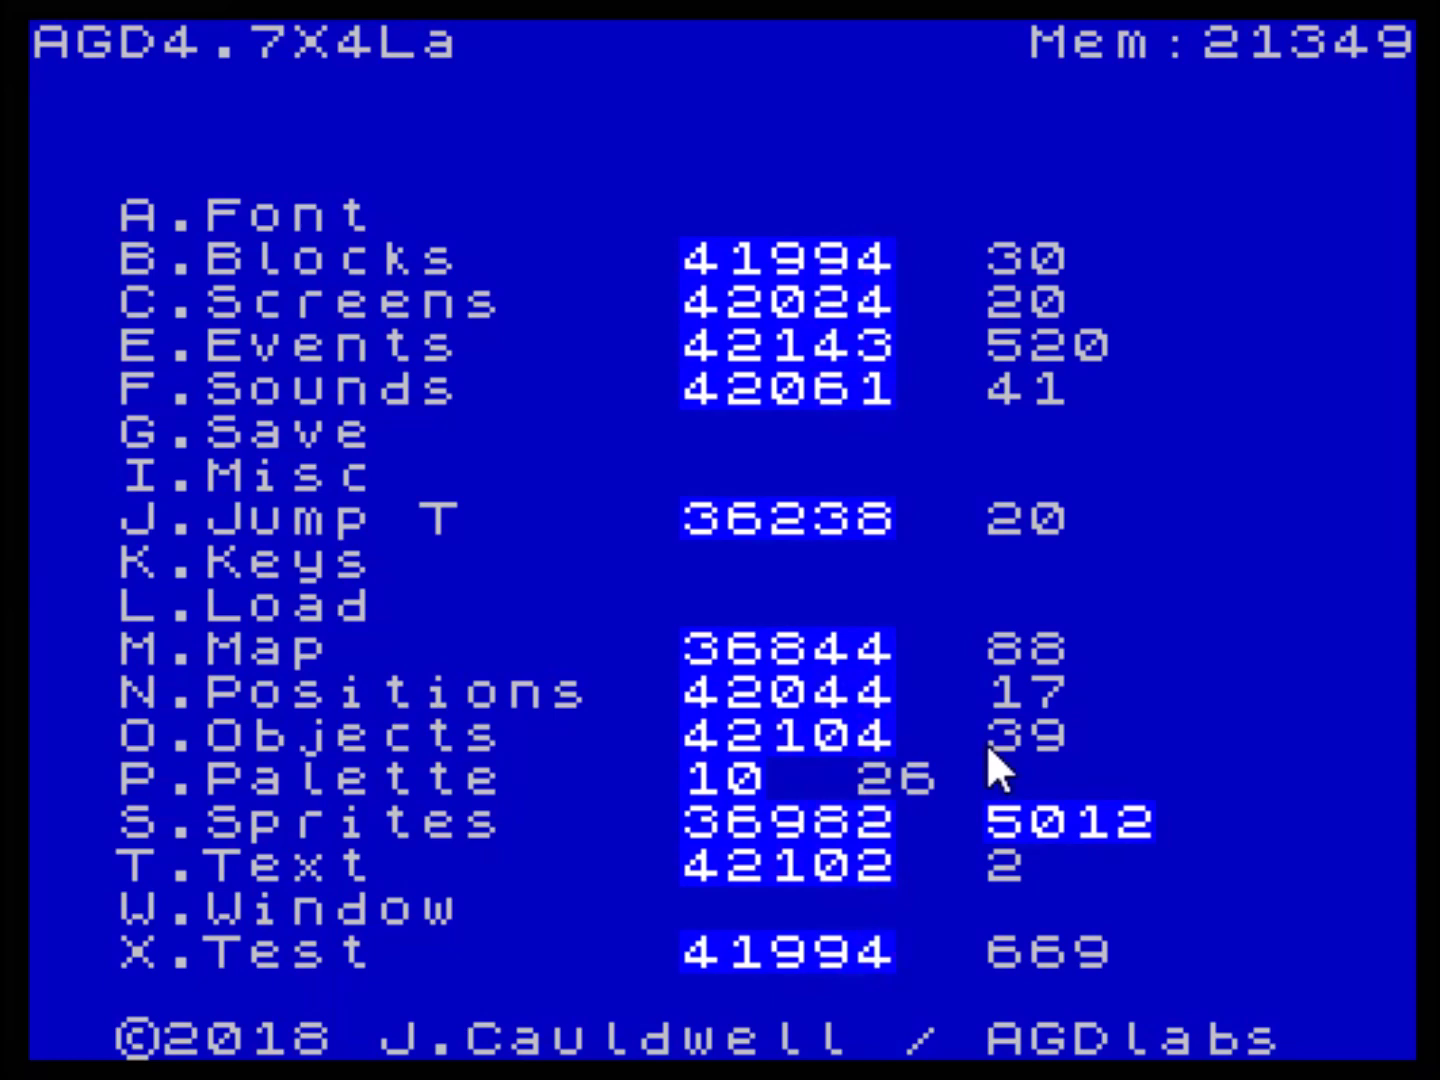
- Turn Edit Ptrs off in the miscellaneous settings and return to the main menu
key(i)
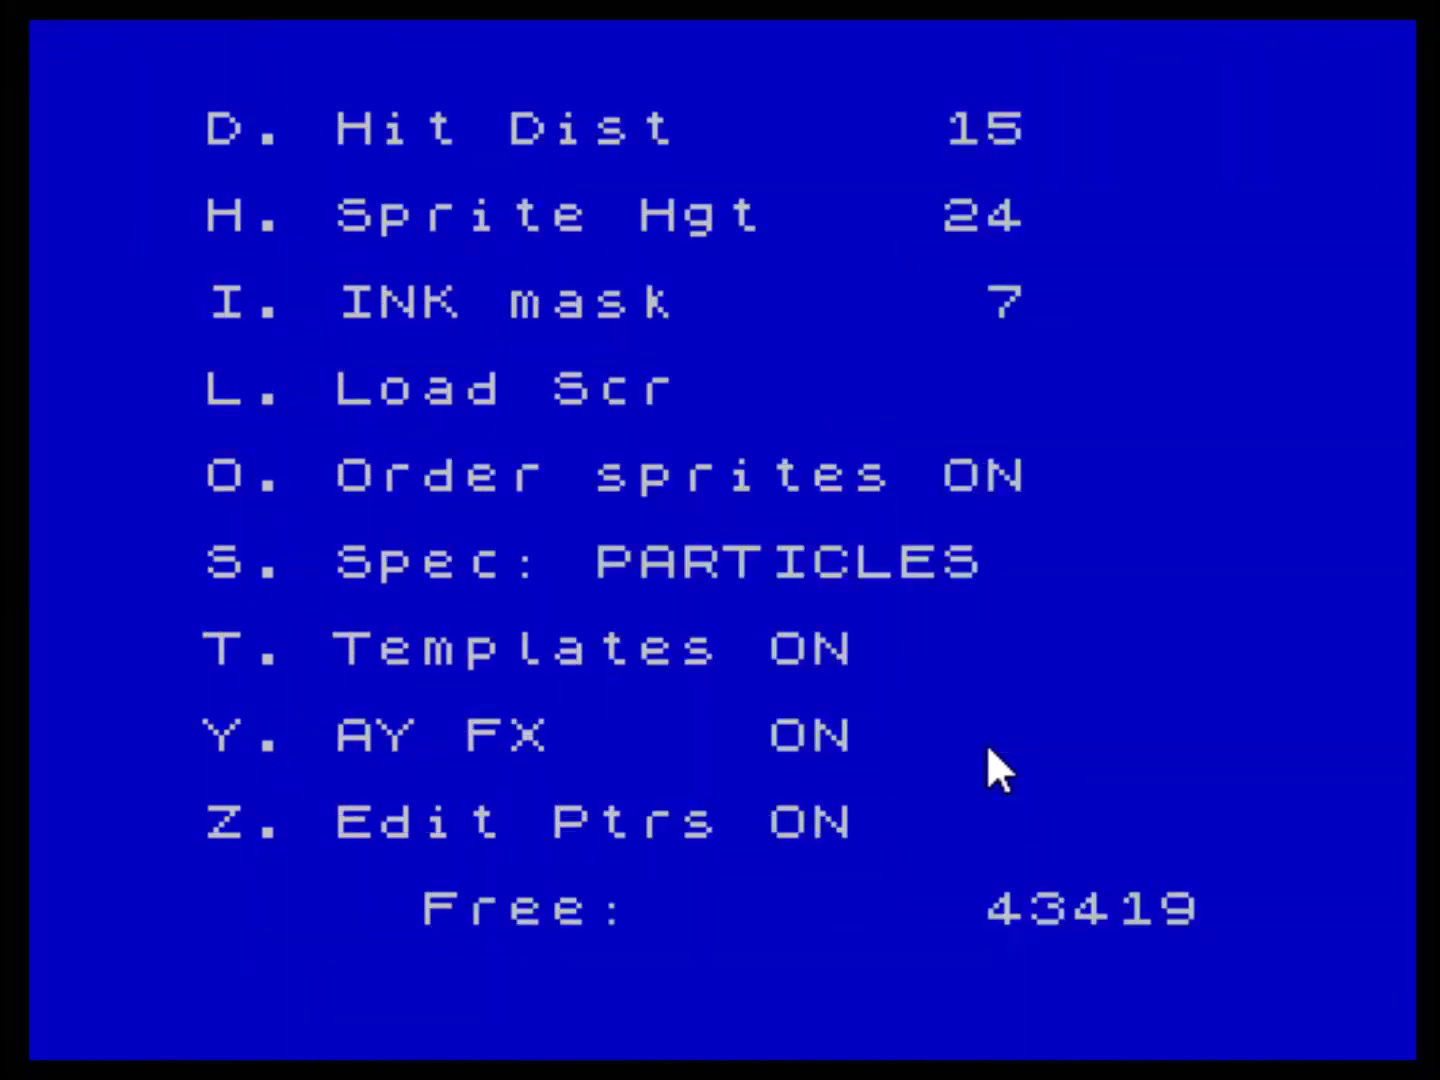
key(z)
key(Escape)
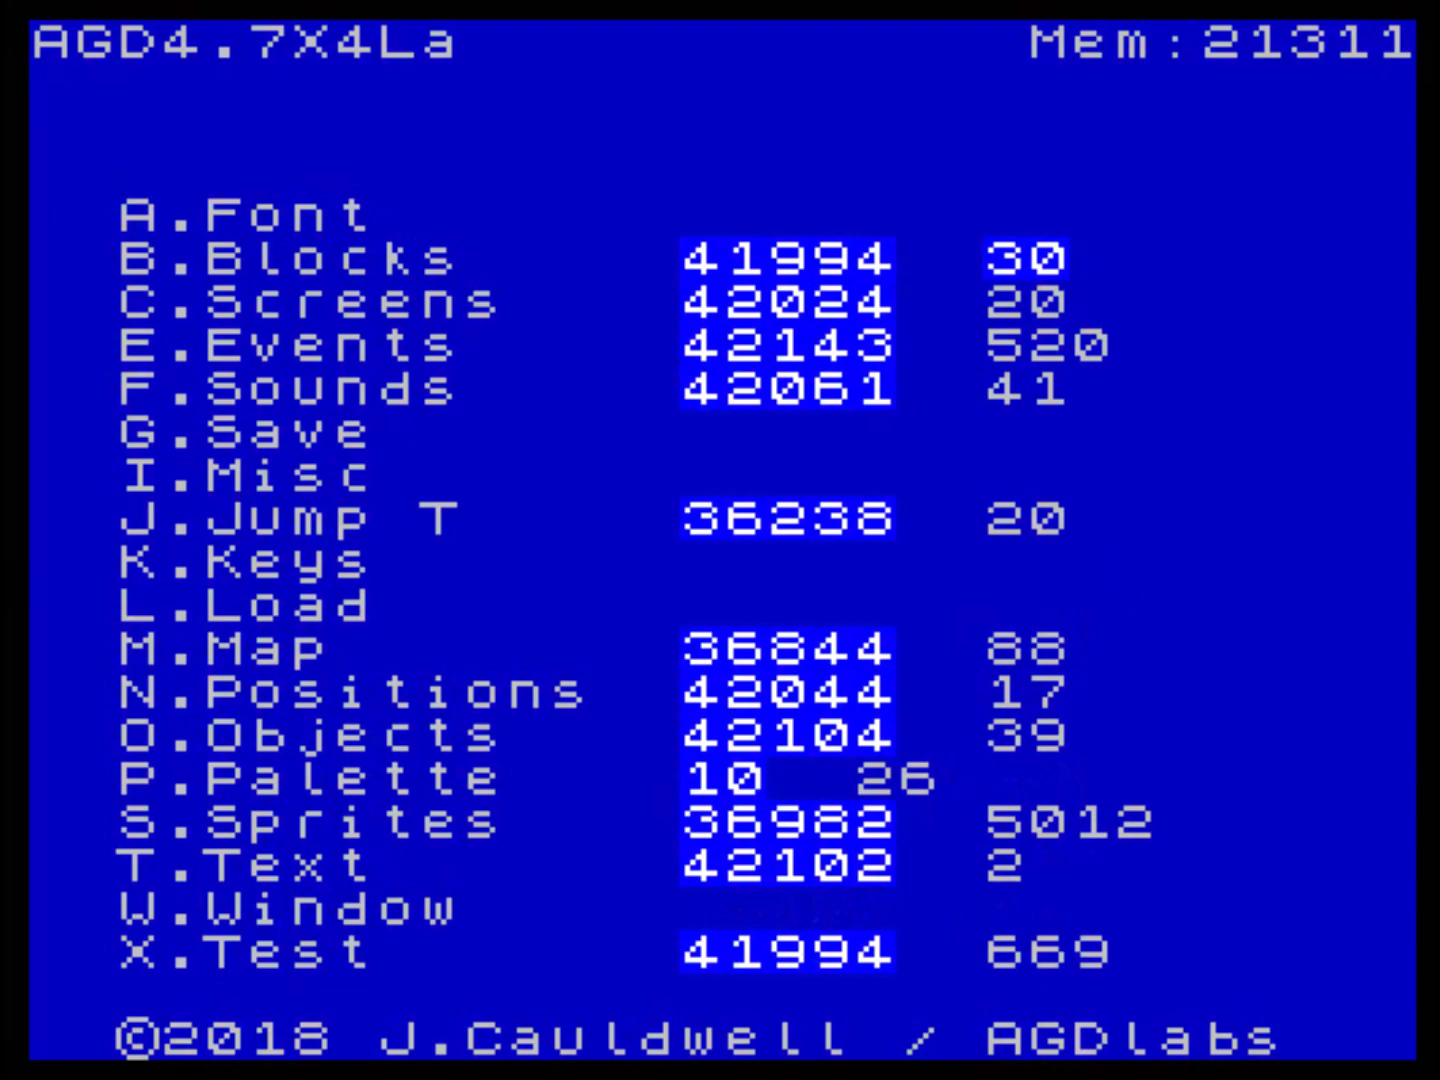
- Load the poke file StretchedSprites.pok from the Documents folder into the emulator
click(6, 1)
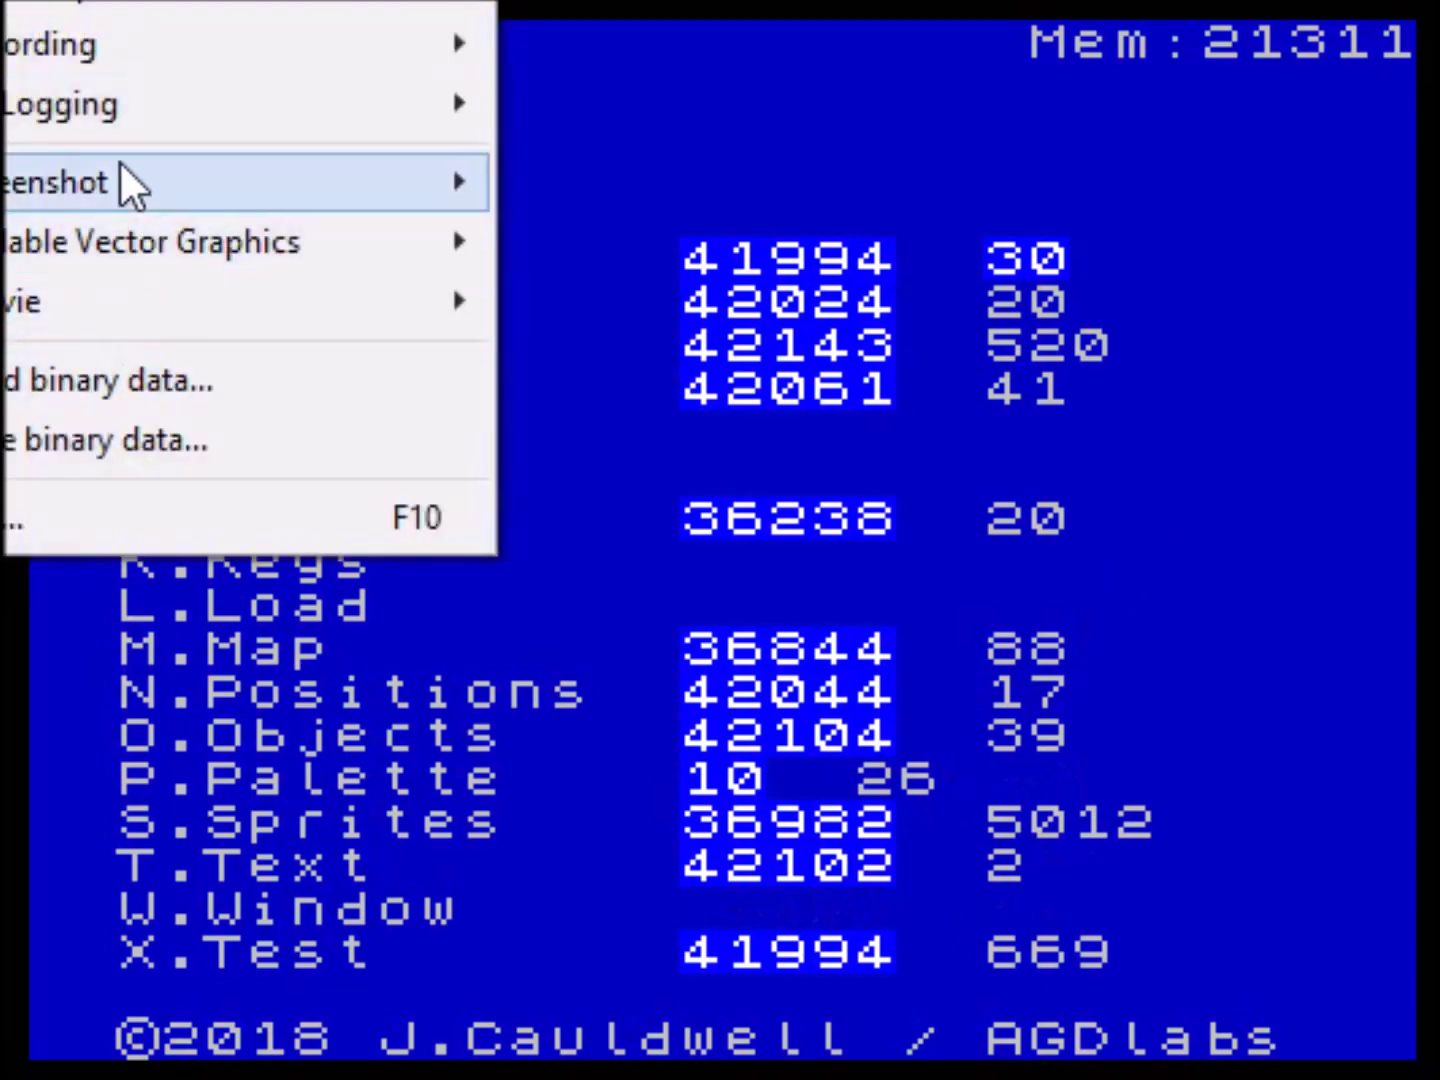
click(100, 2)
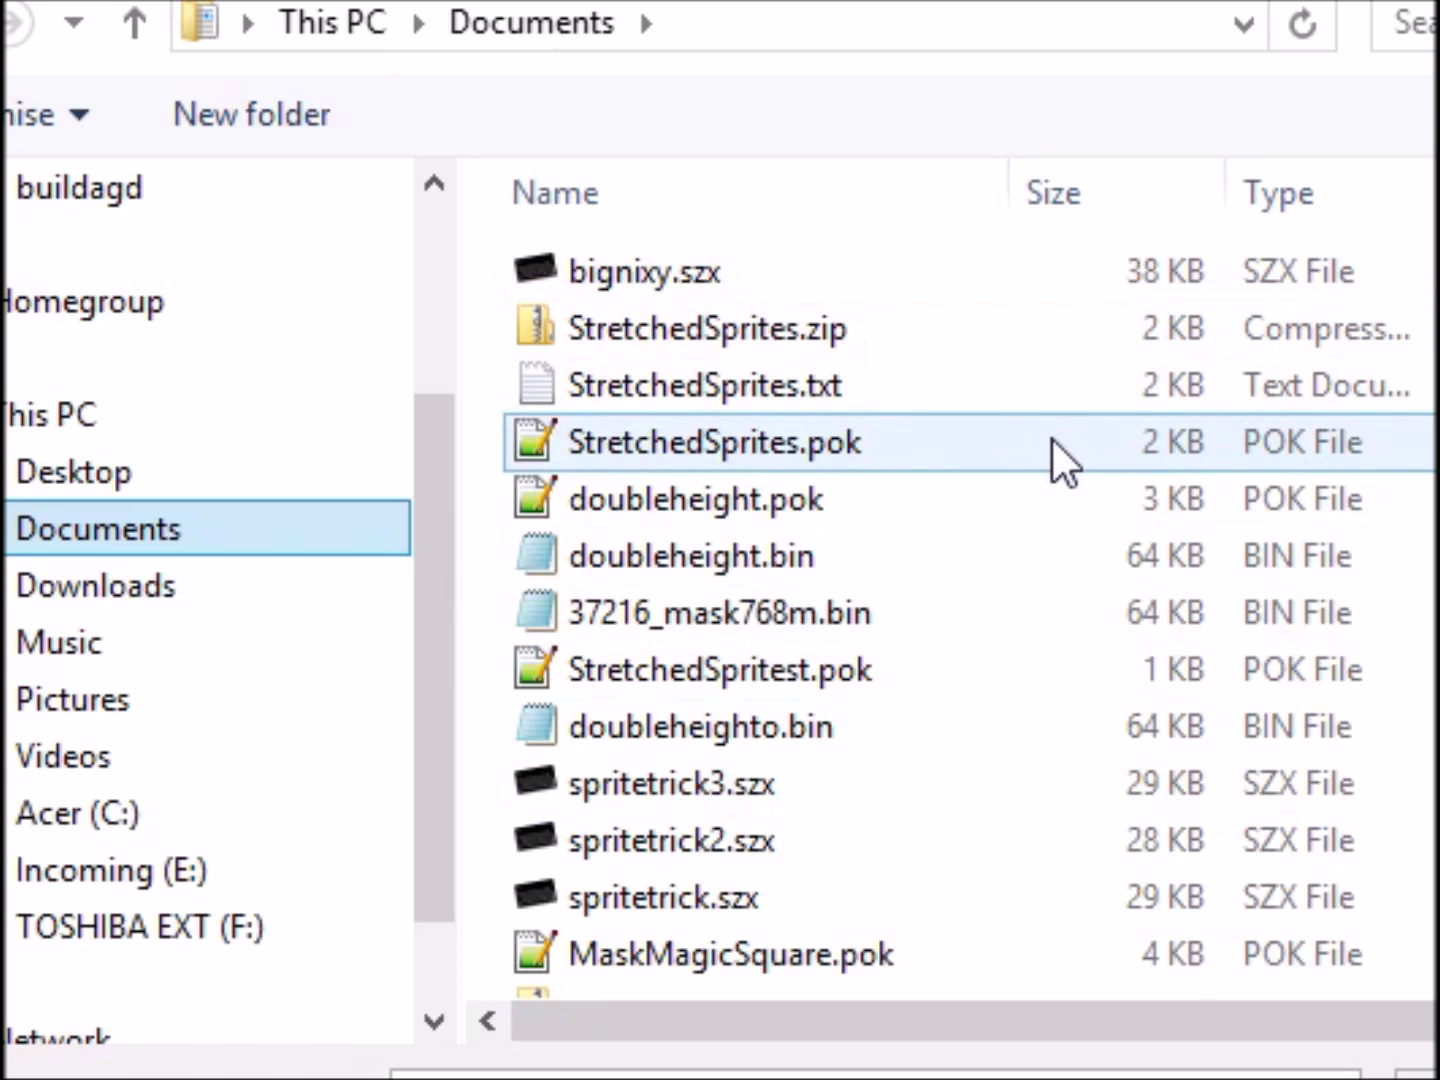
click(689, 440)
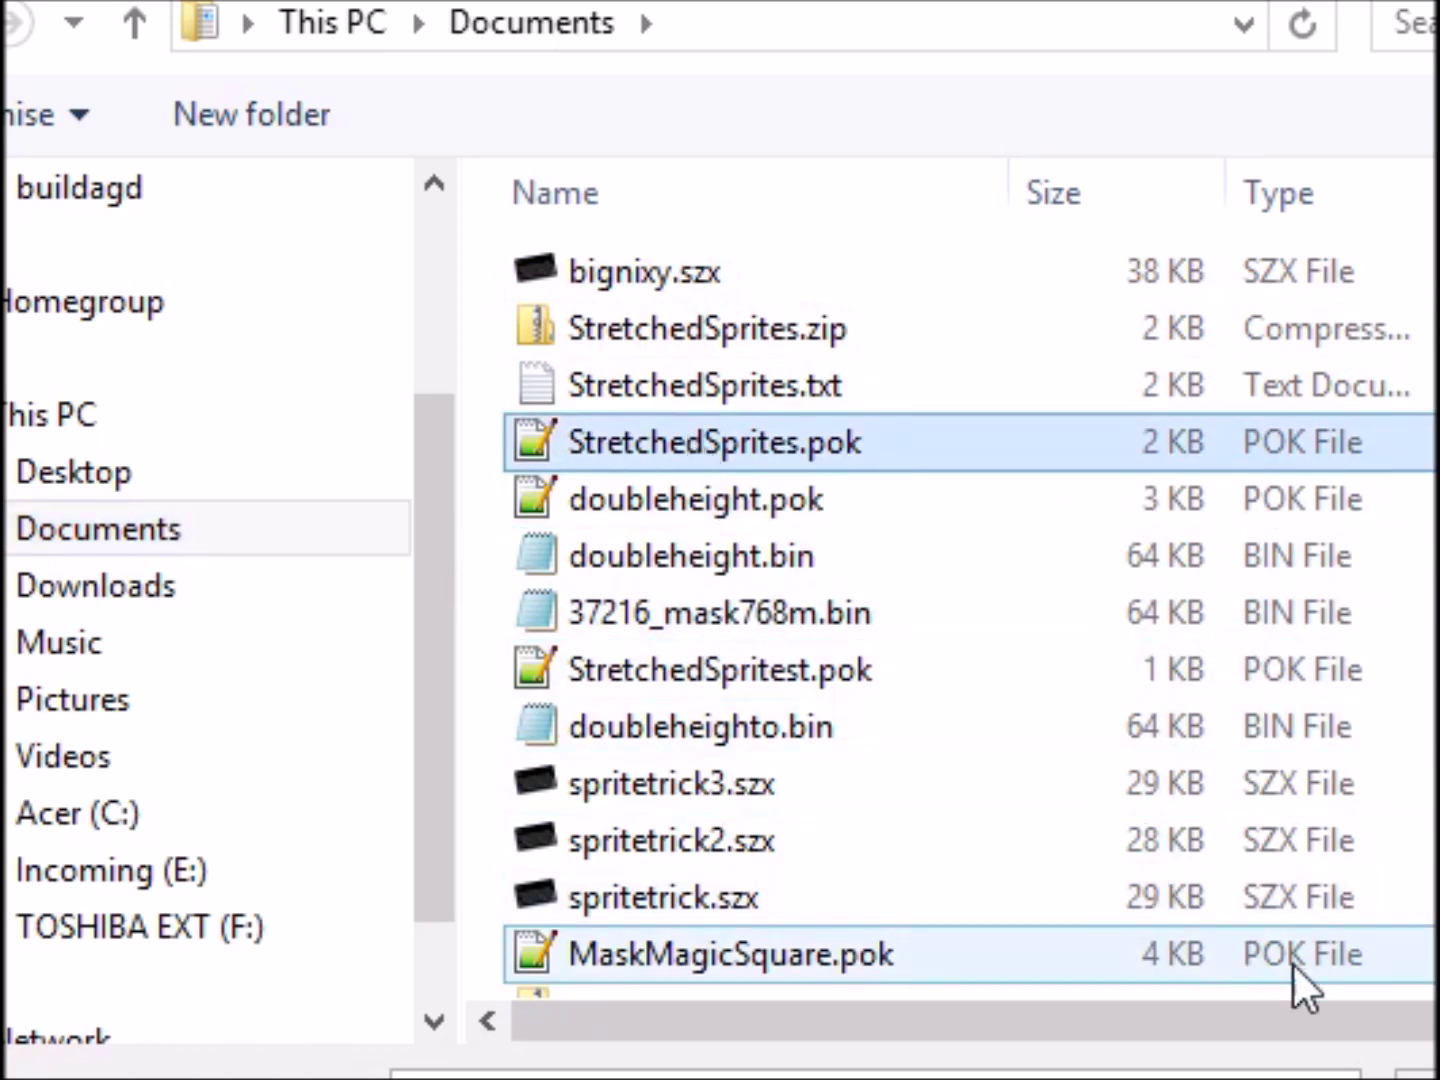
click(1419, 1077)
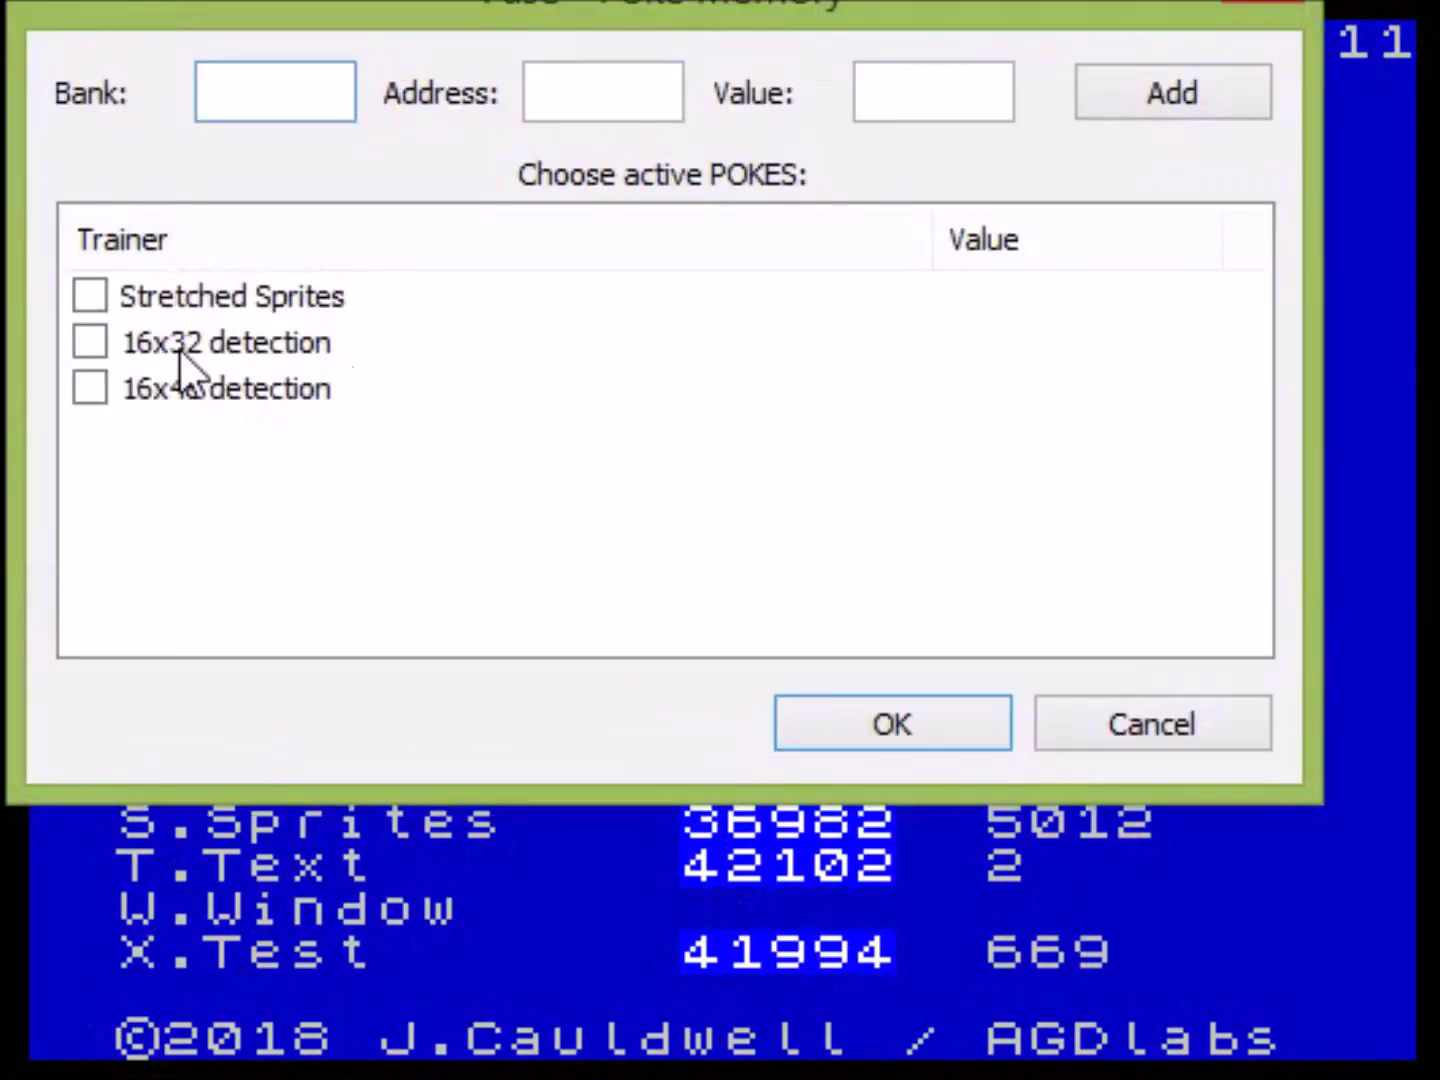
- Activate the Stretched Sprites and 16x48 detection pokes and run the game test
click(92, 294)
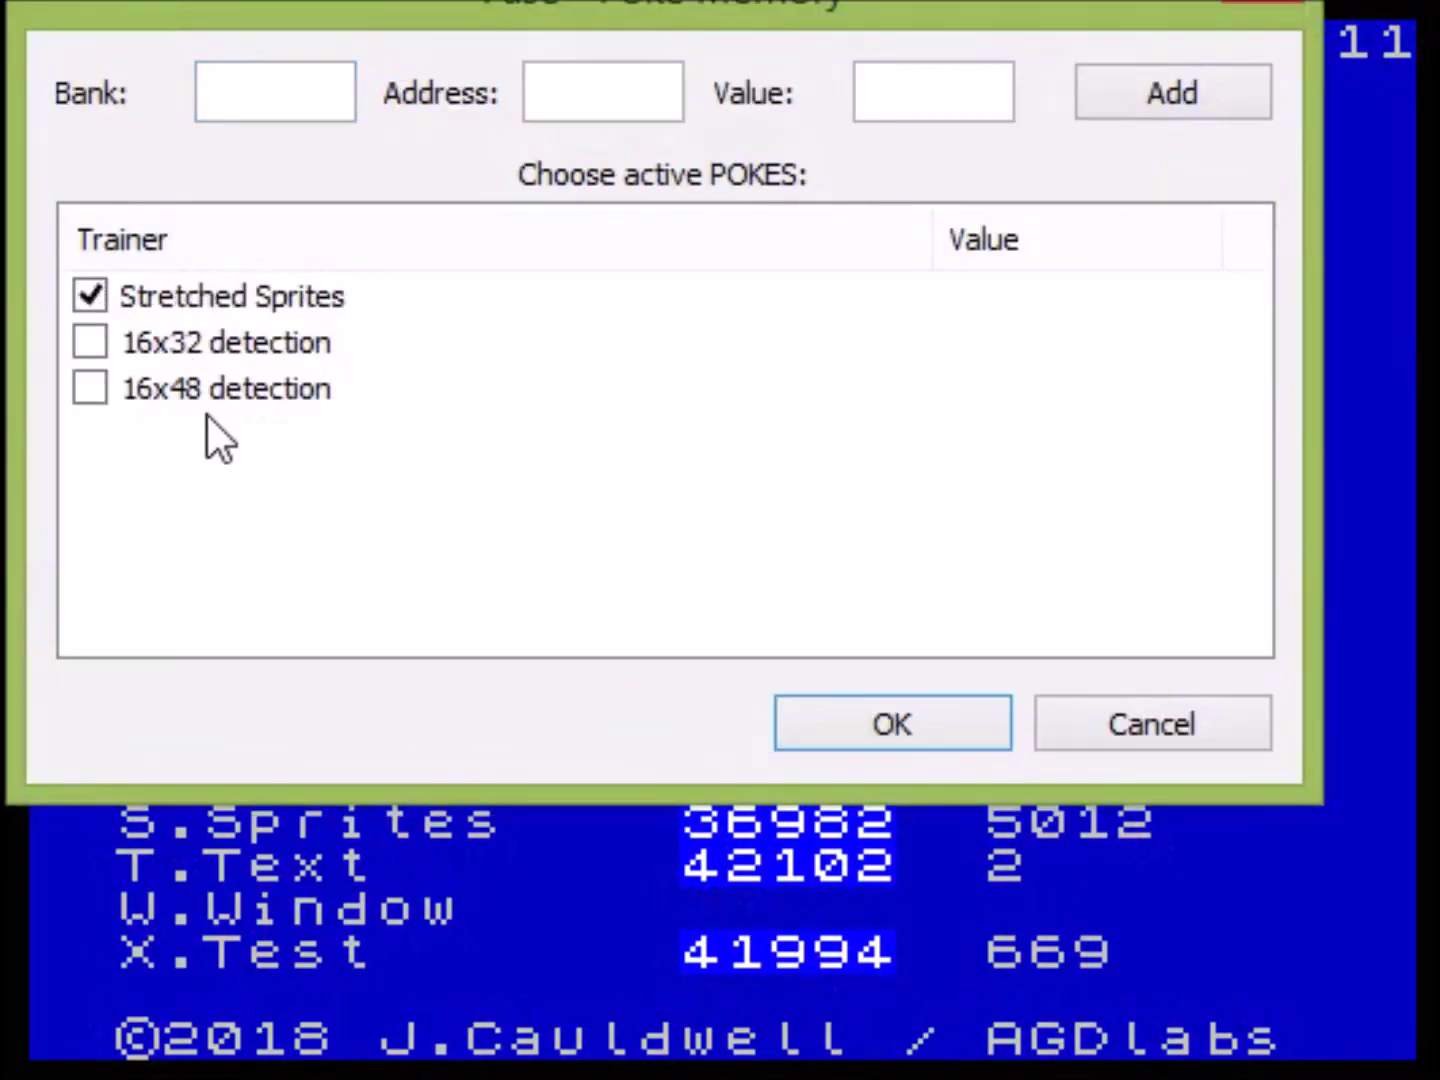
click(91, 390)
click(868, 733)
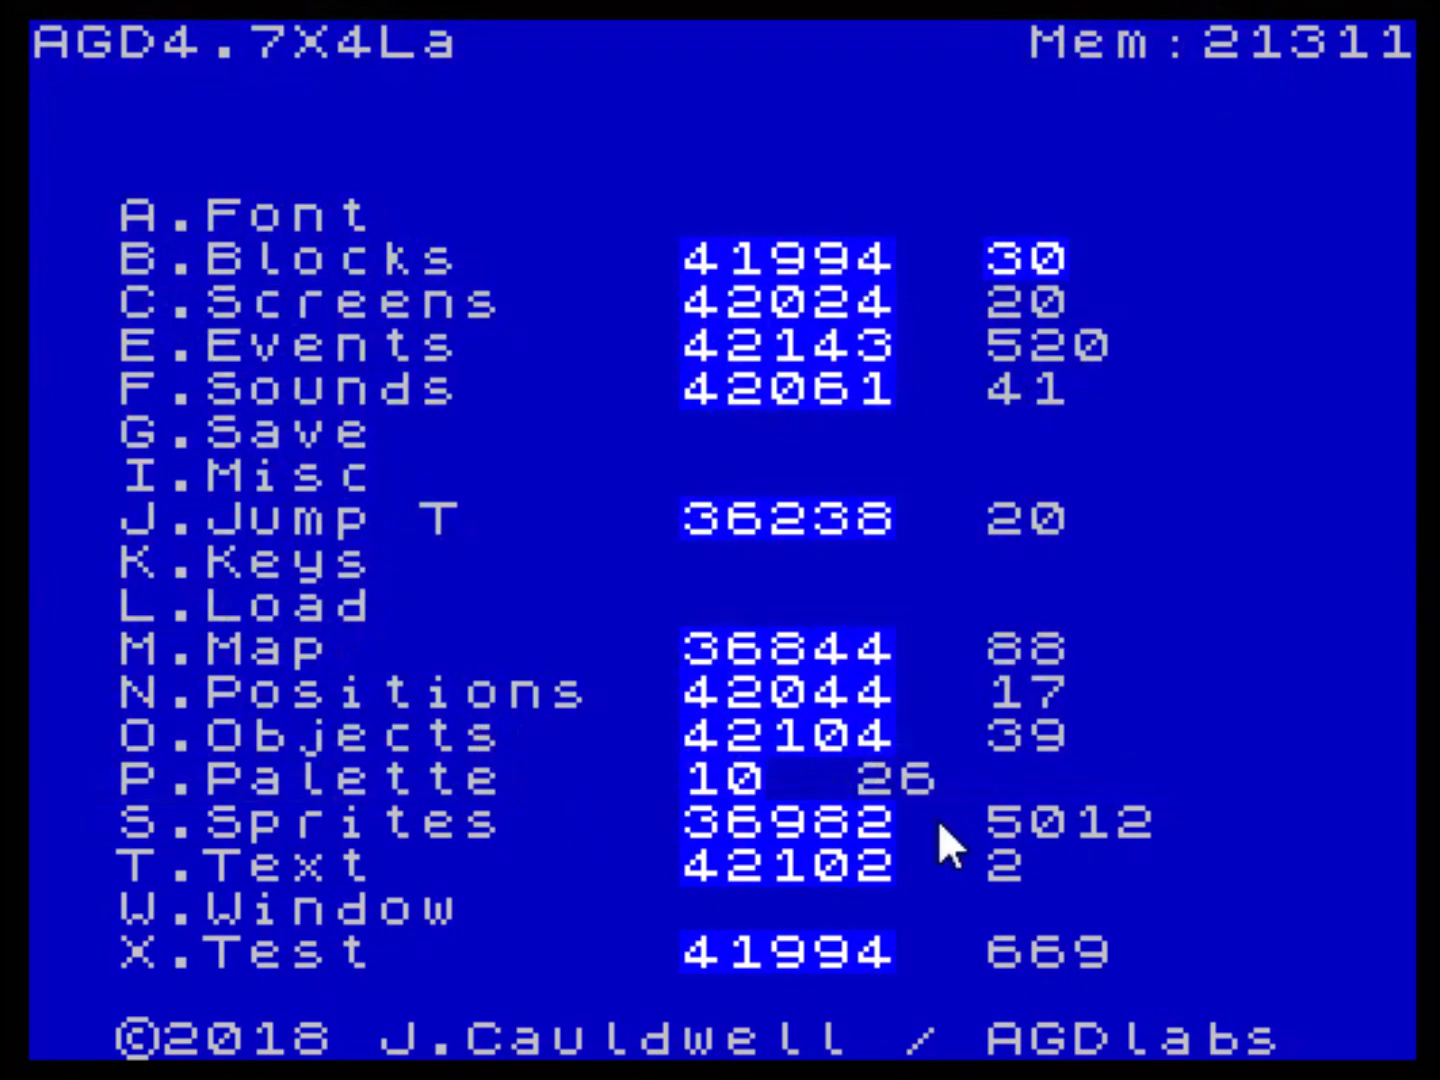
key(x)
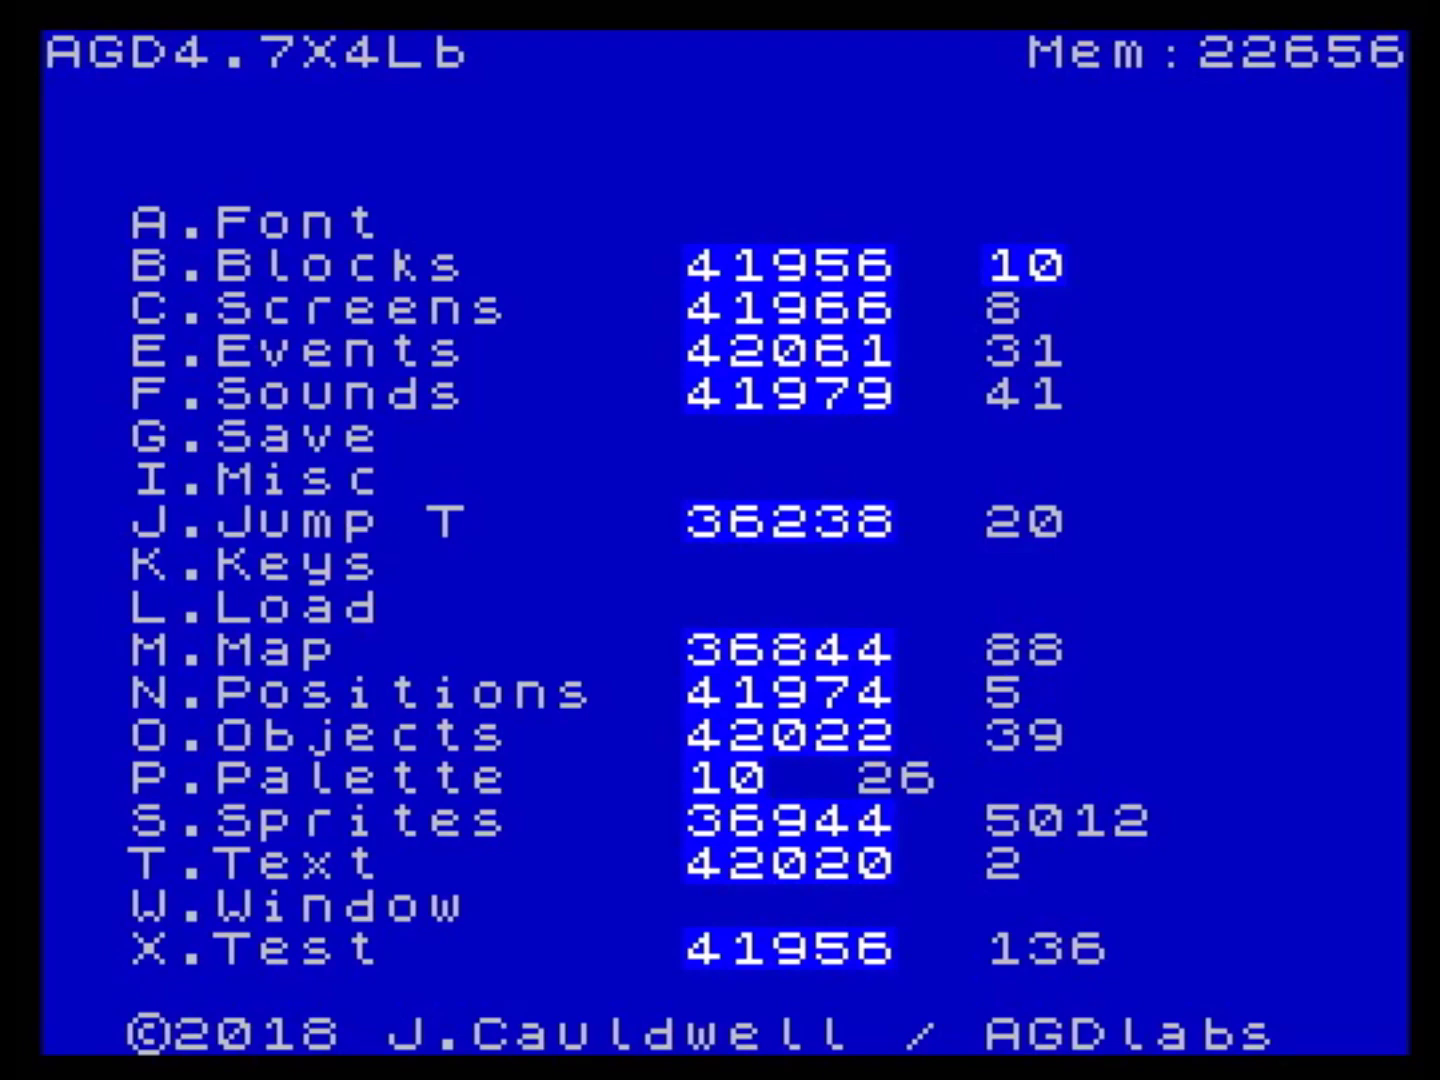
- Examine the sprite images on the sprite sheet and return to the editing grid
key(s)
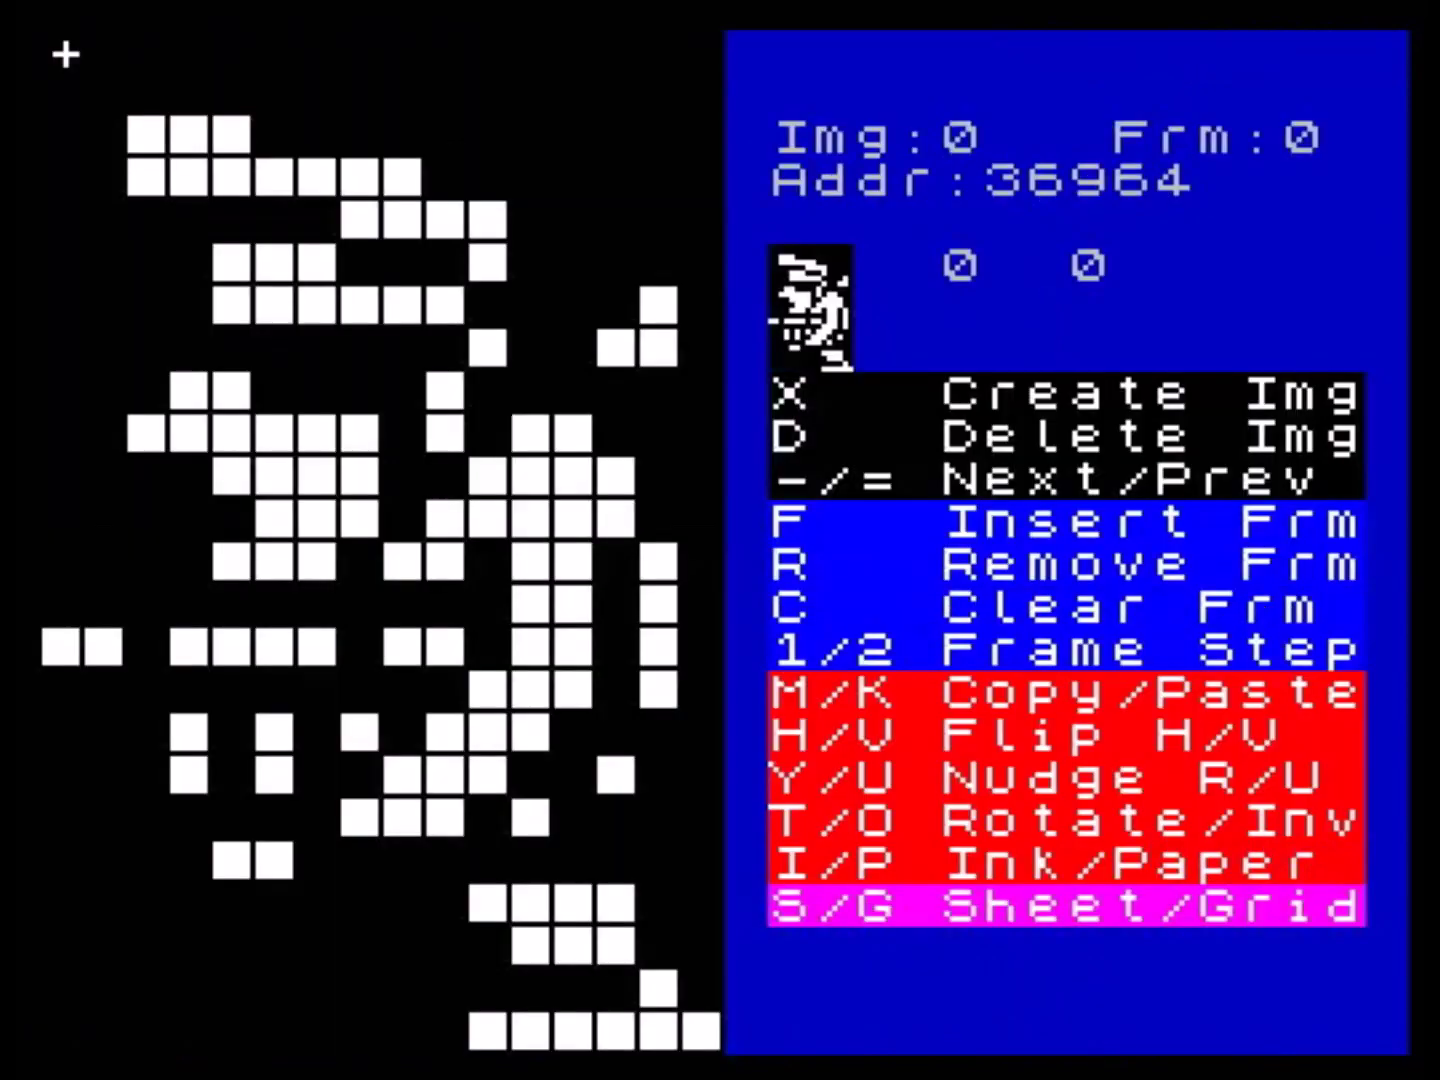
key(s)
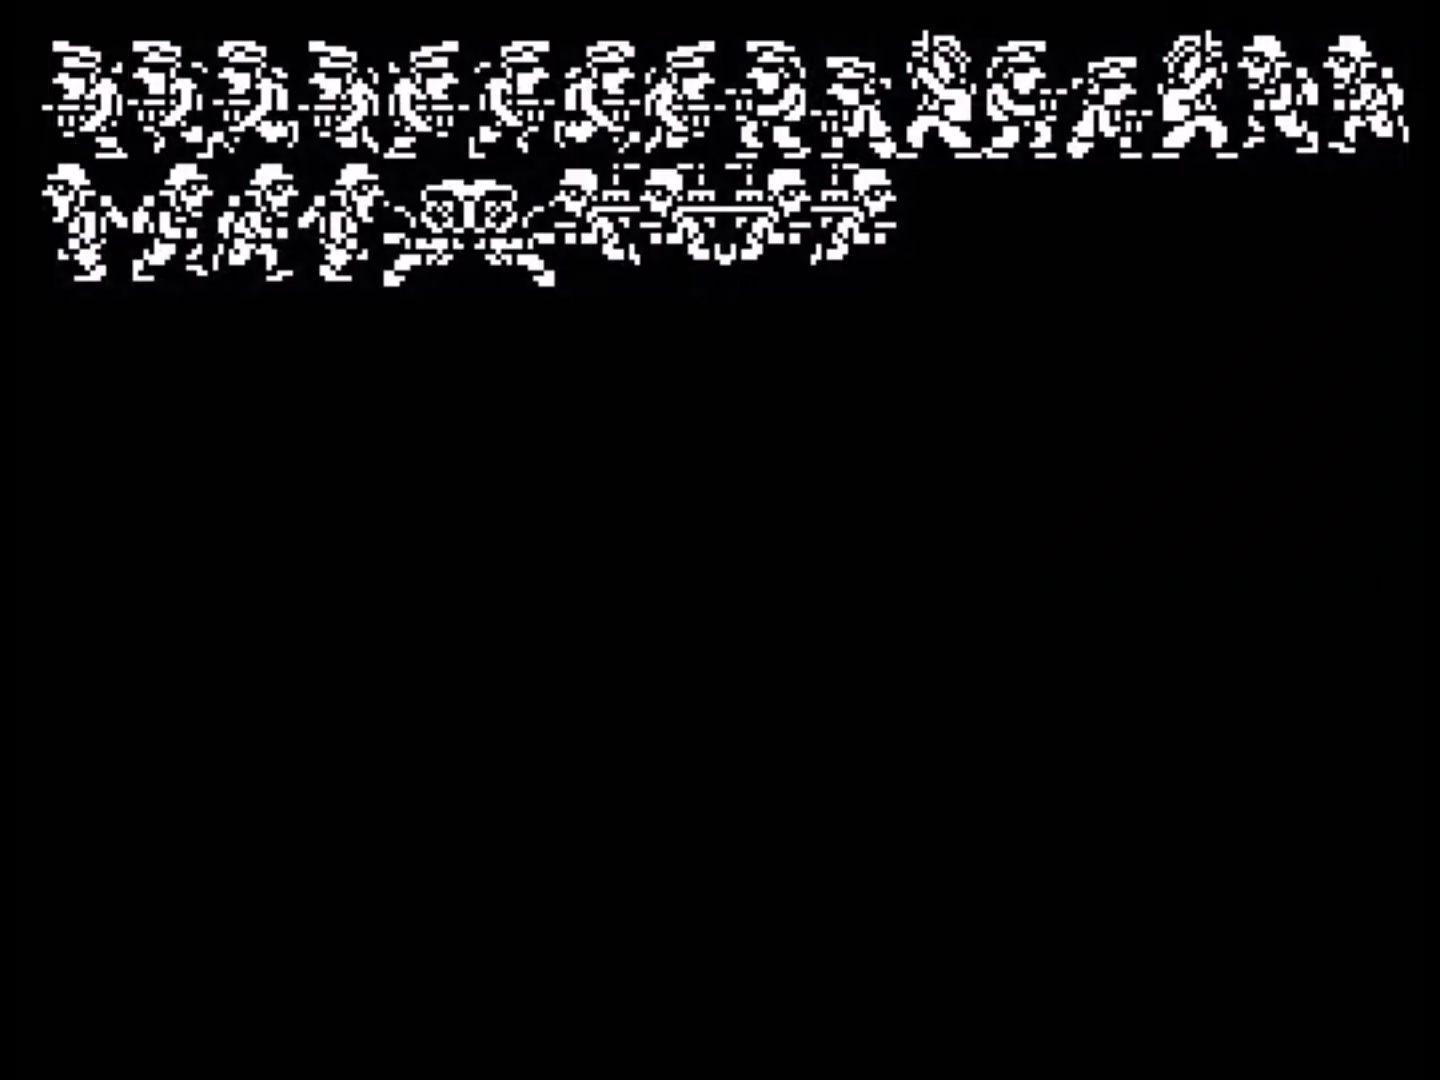
key(Right)
key(Right)
key(Right)
key(Right)
key(Right)
key(Right)
key(Right)
key(Right)
key(Right)
key(Right)
key(Right)
key(Right)
key(Right)
key(Right)
key(Right)
key(Right)
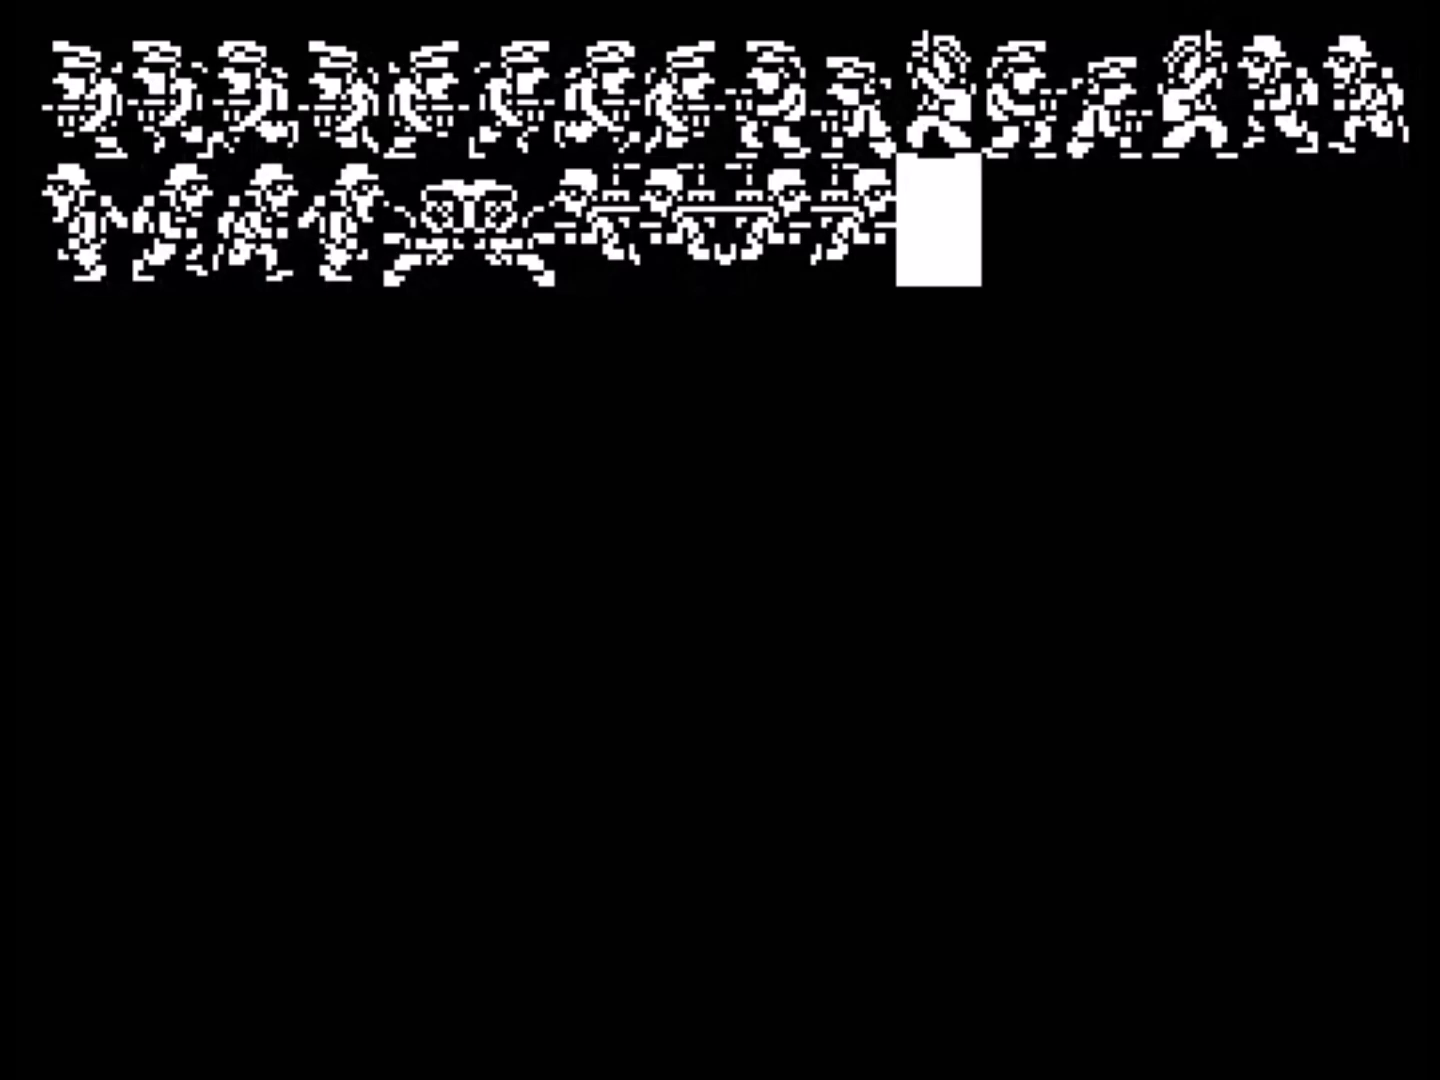
key(g)
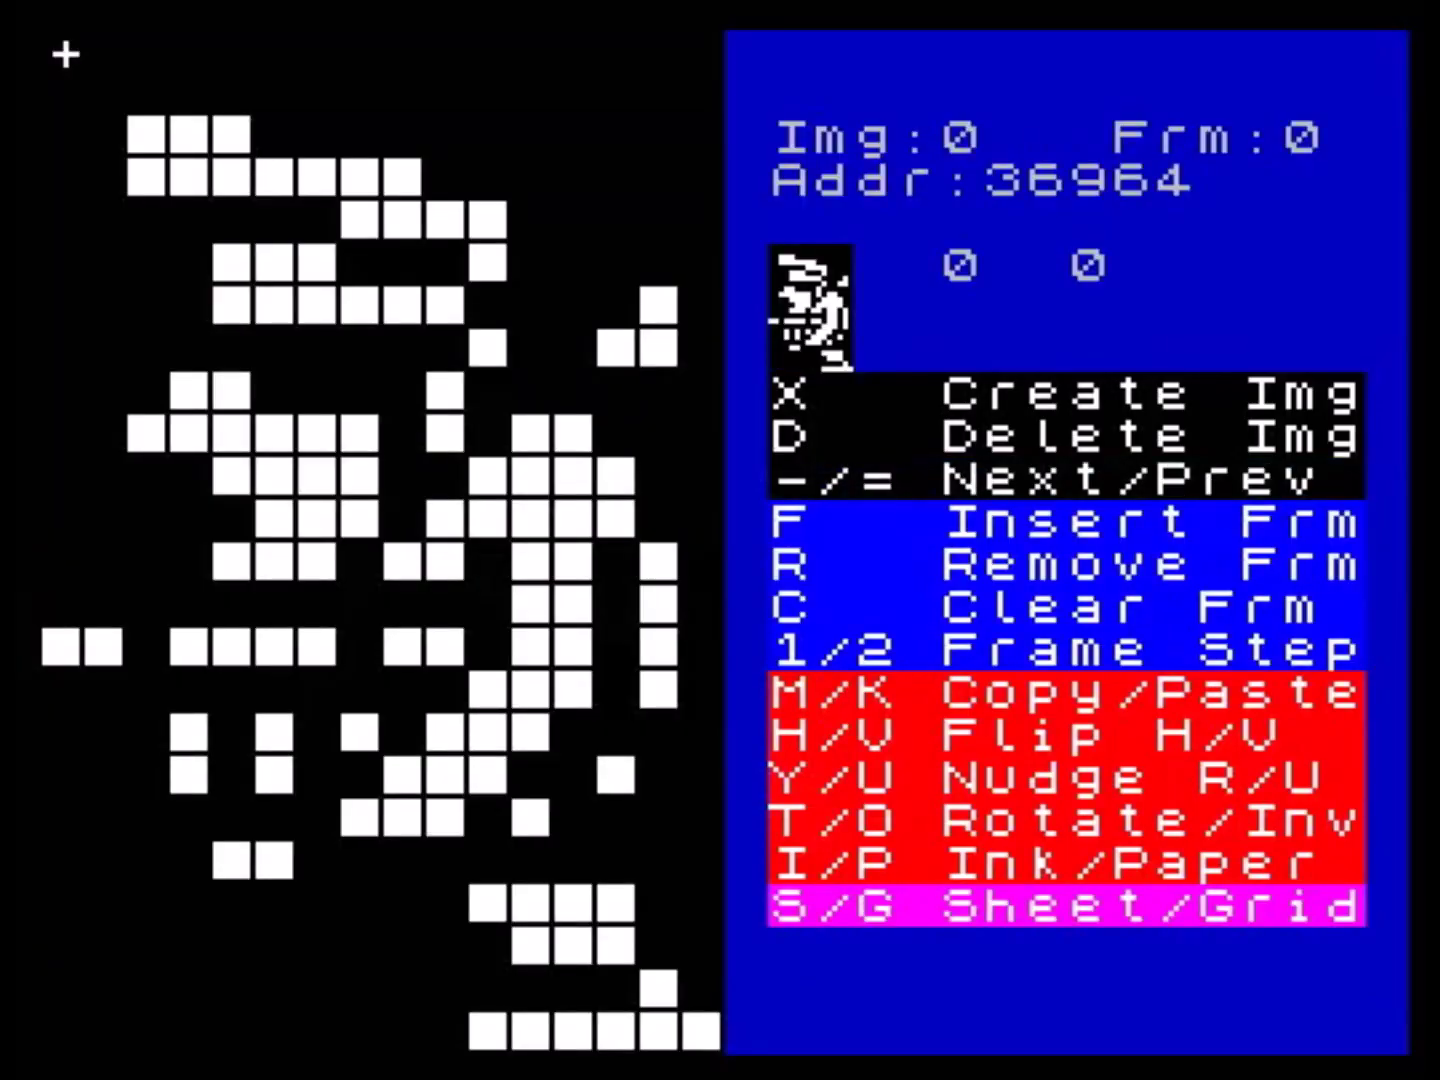
- Step through the animation frames of sprite image 0 and return to the main menu
key(2)
key(2)
key(2)
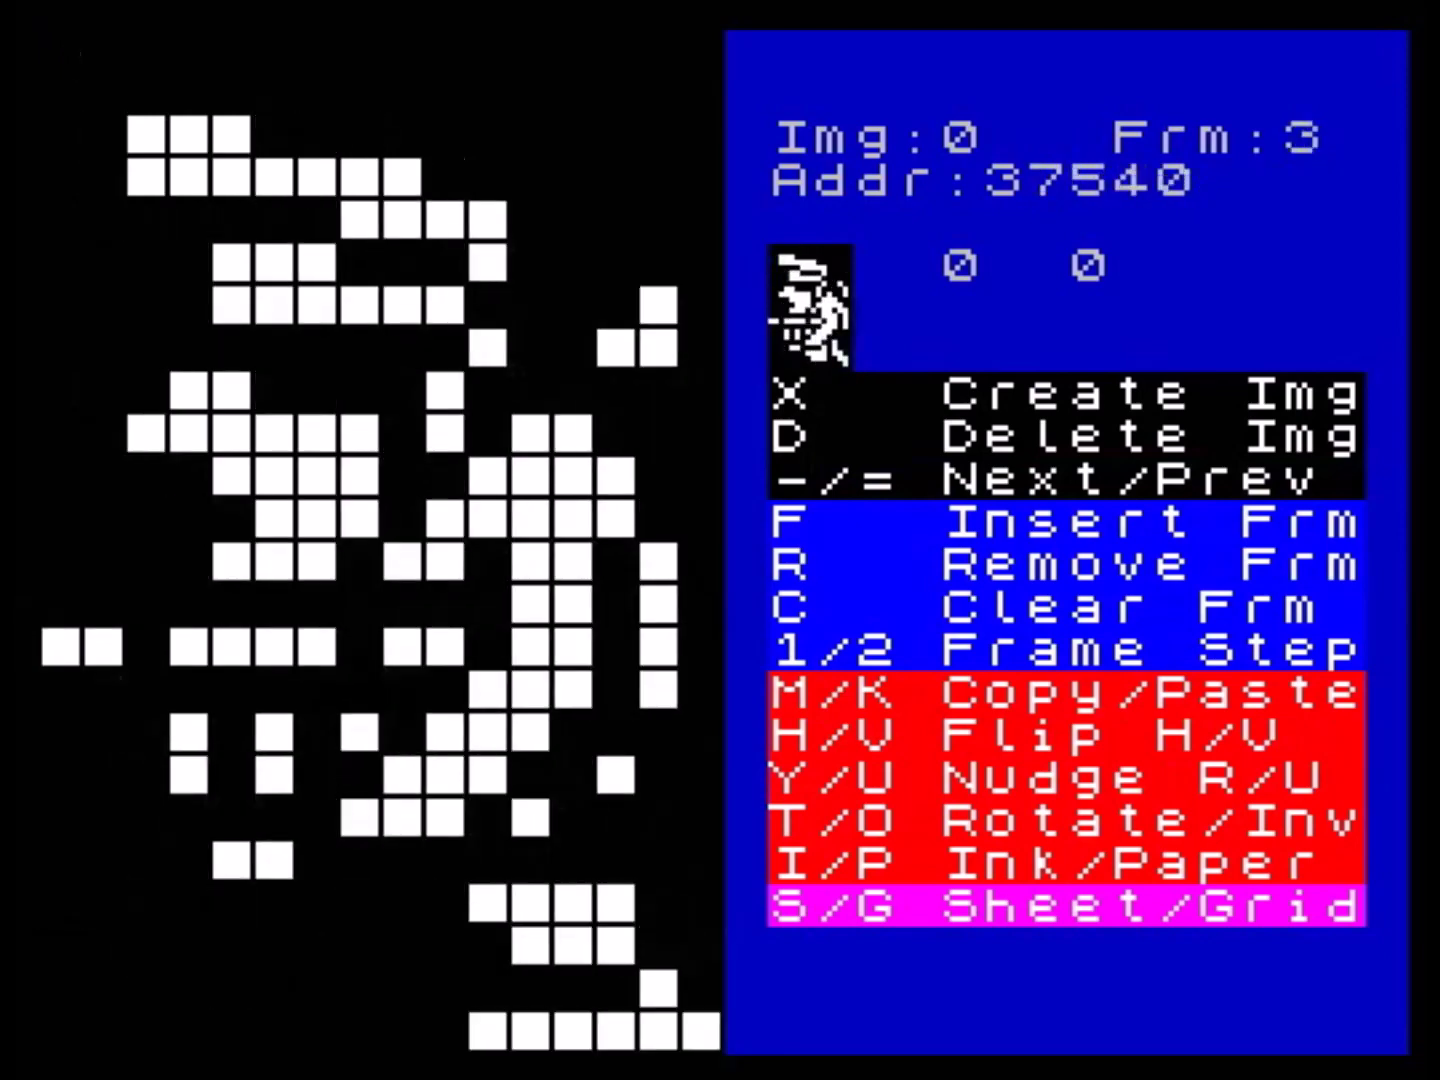
key(1)
key(1)
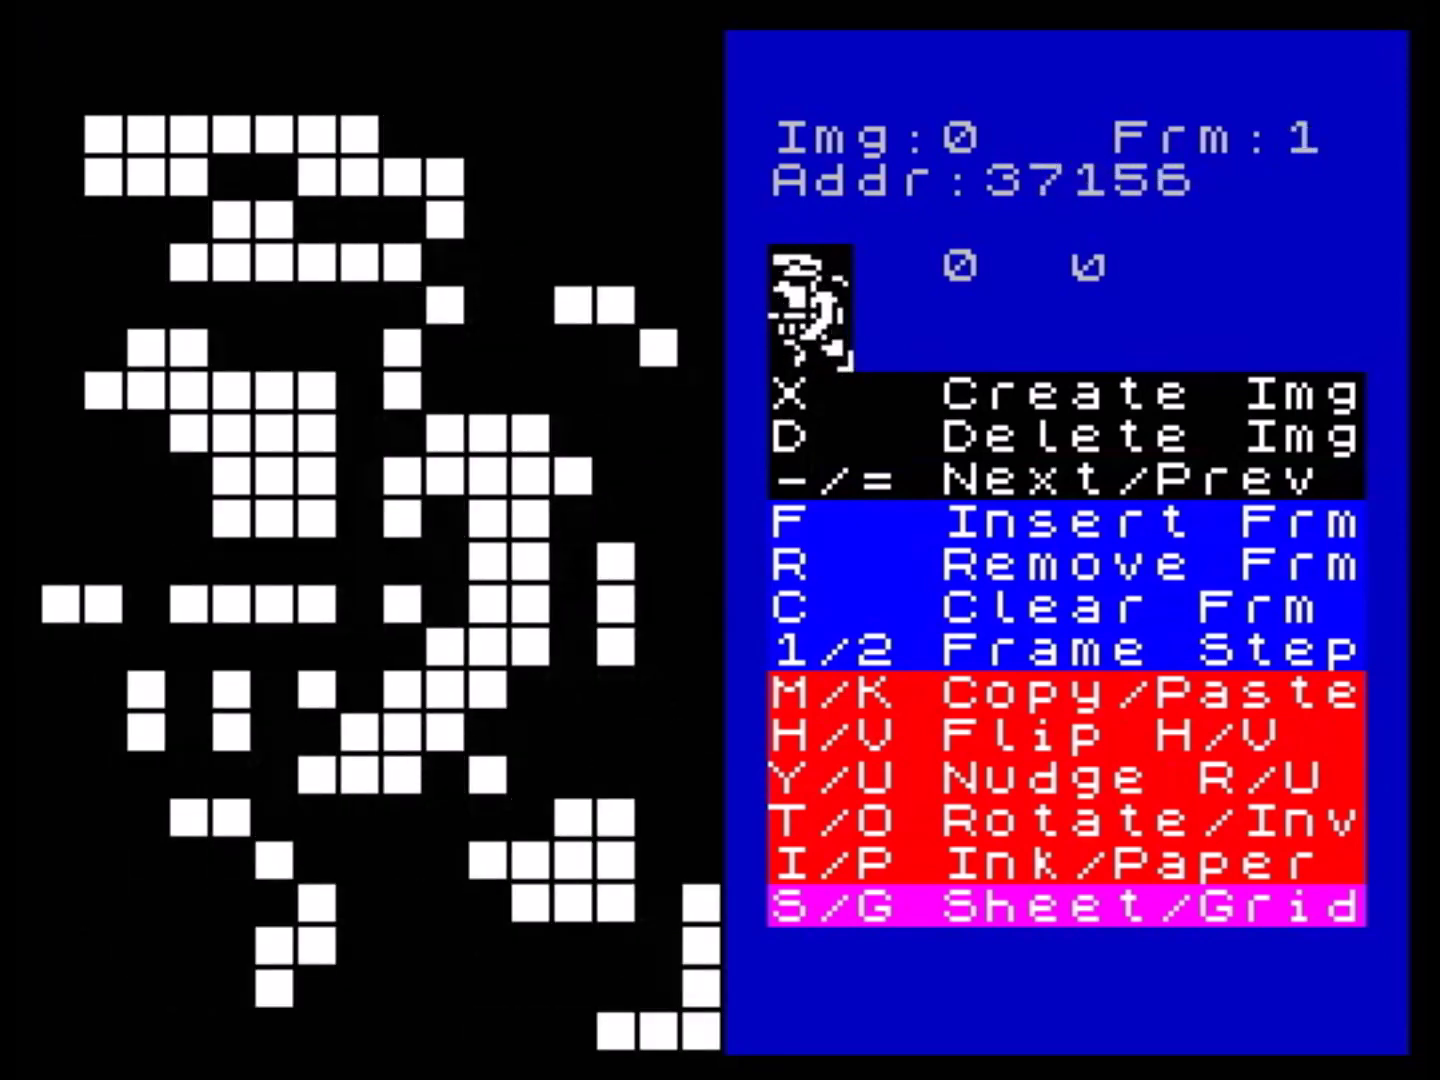
key(Return)
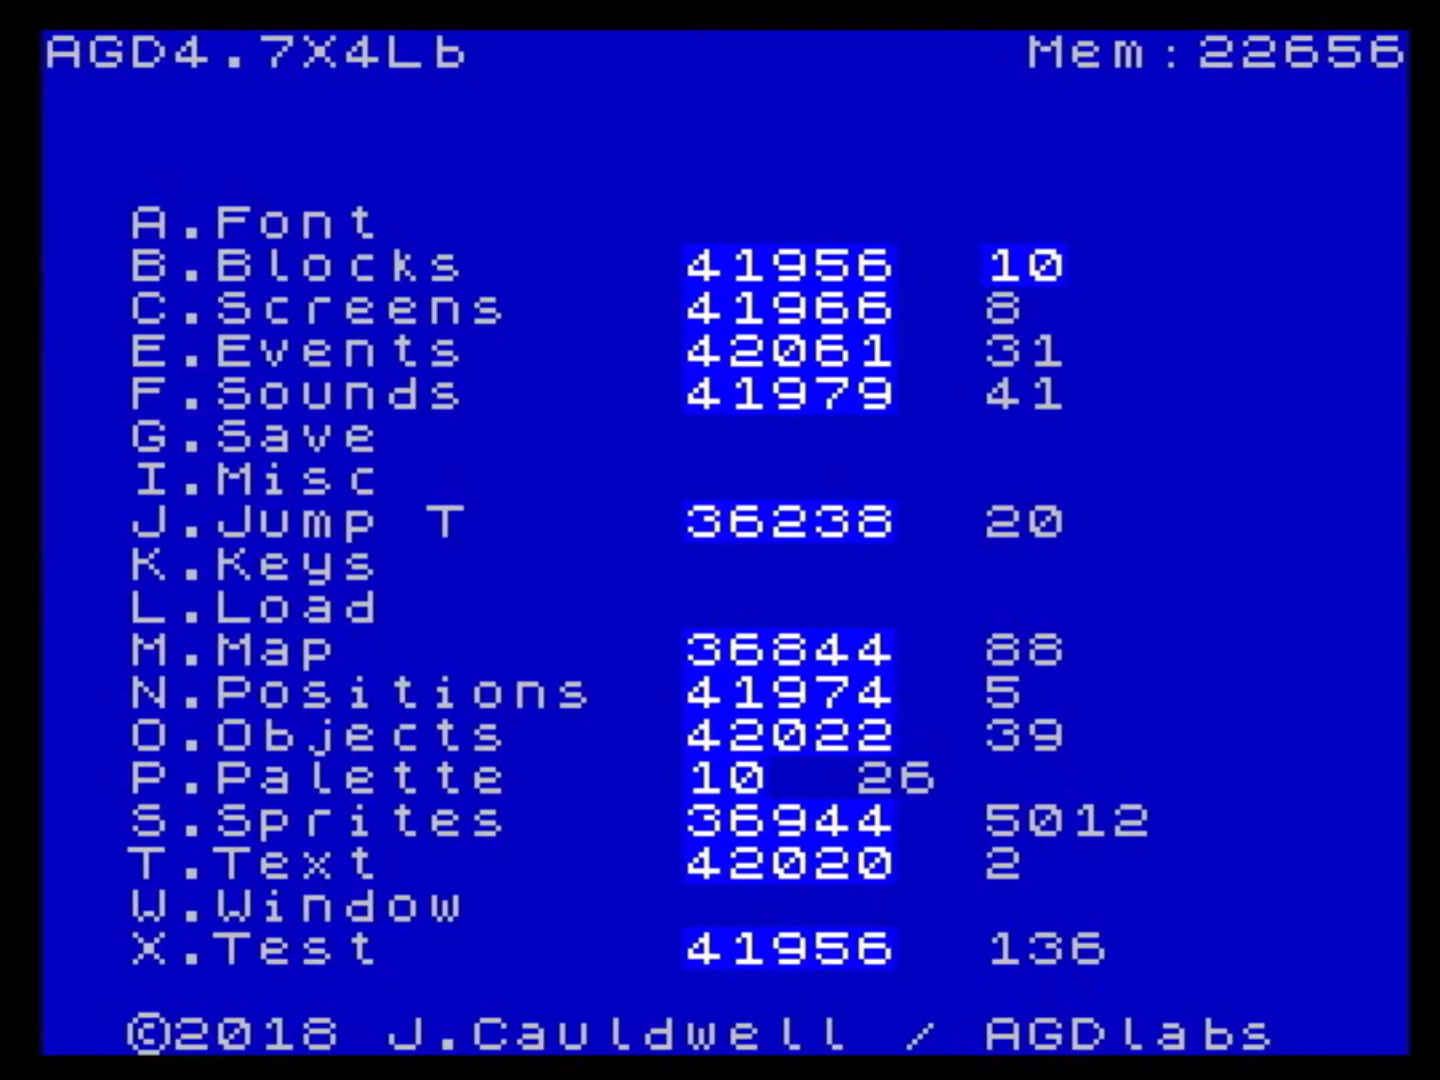
- Turn on Edit Ptrs, move the Sprites address to 37048, and switch Edit Ptrs off again
key(i)
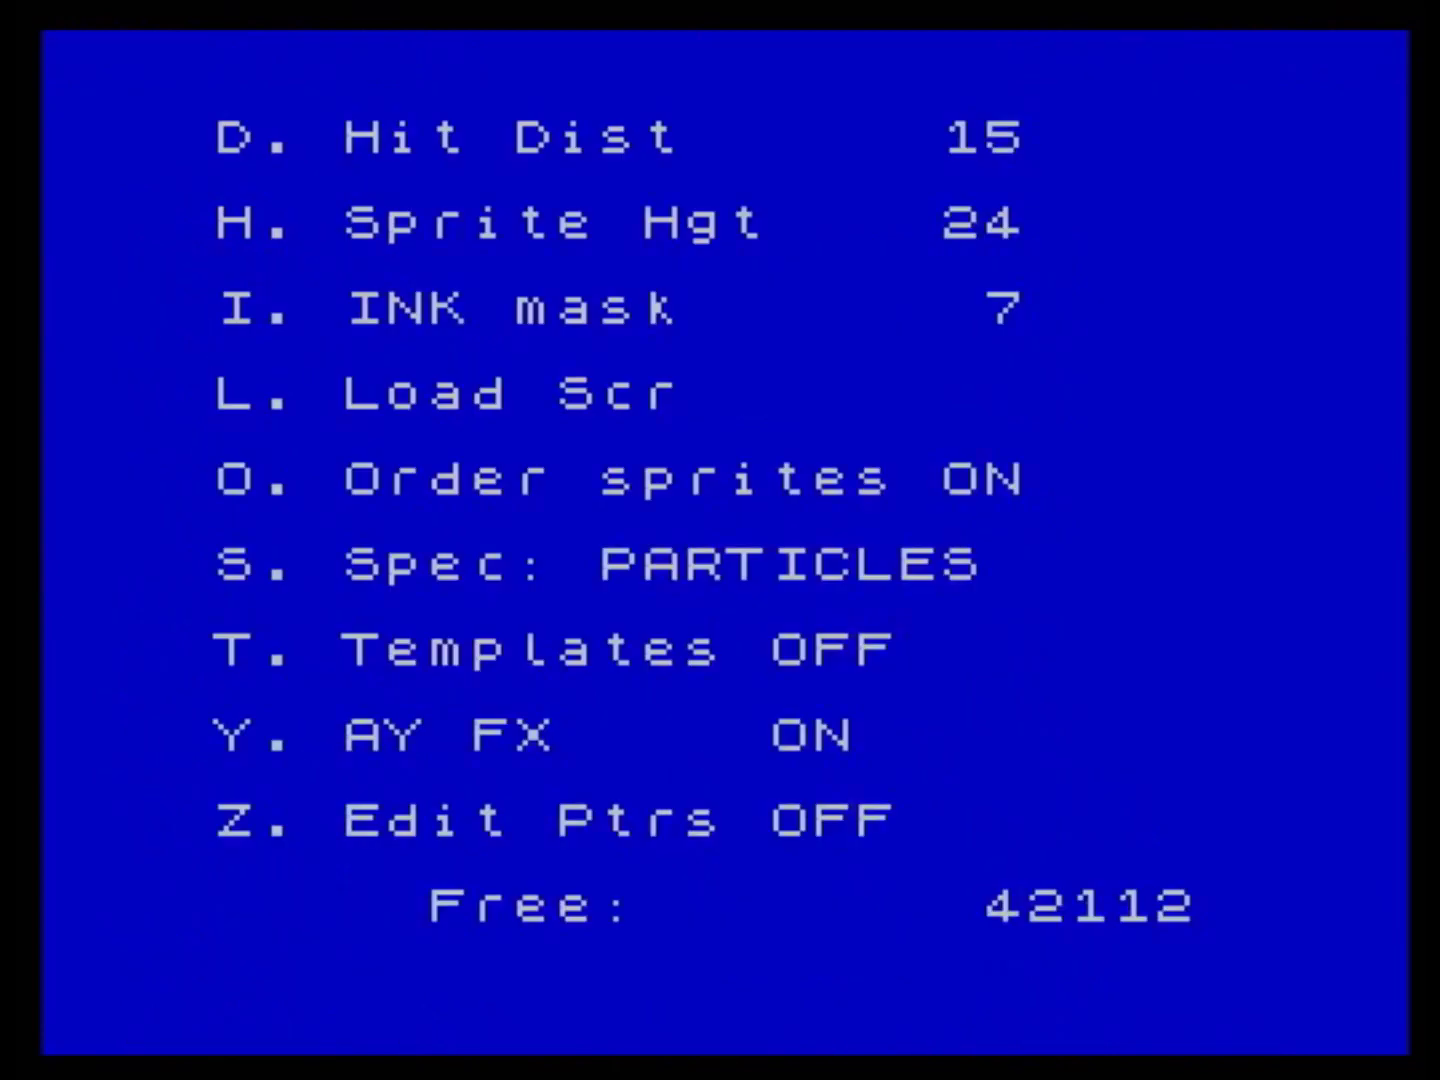
key(z)
key(space)
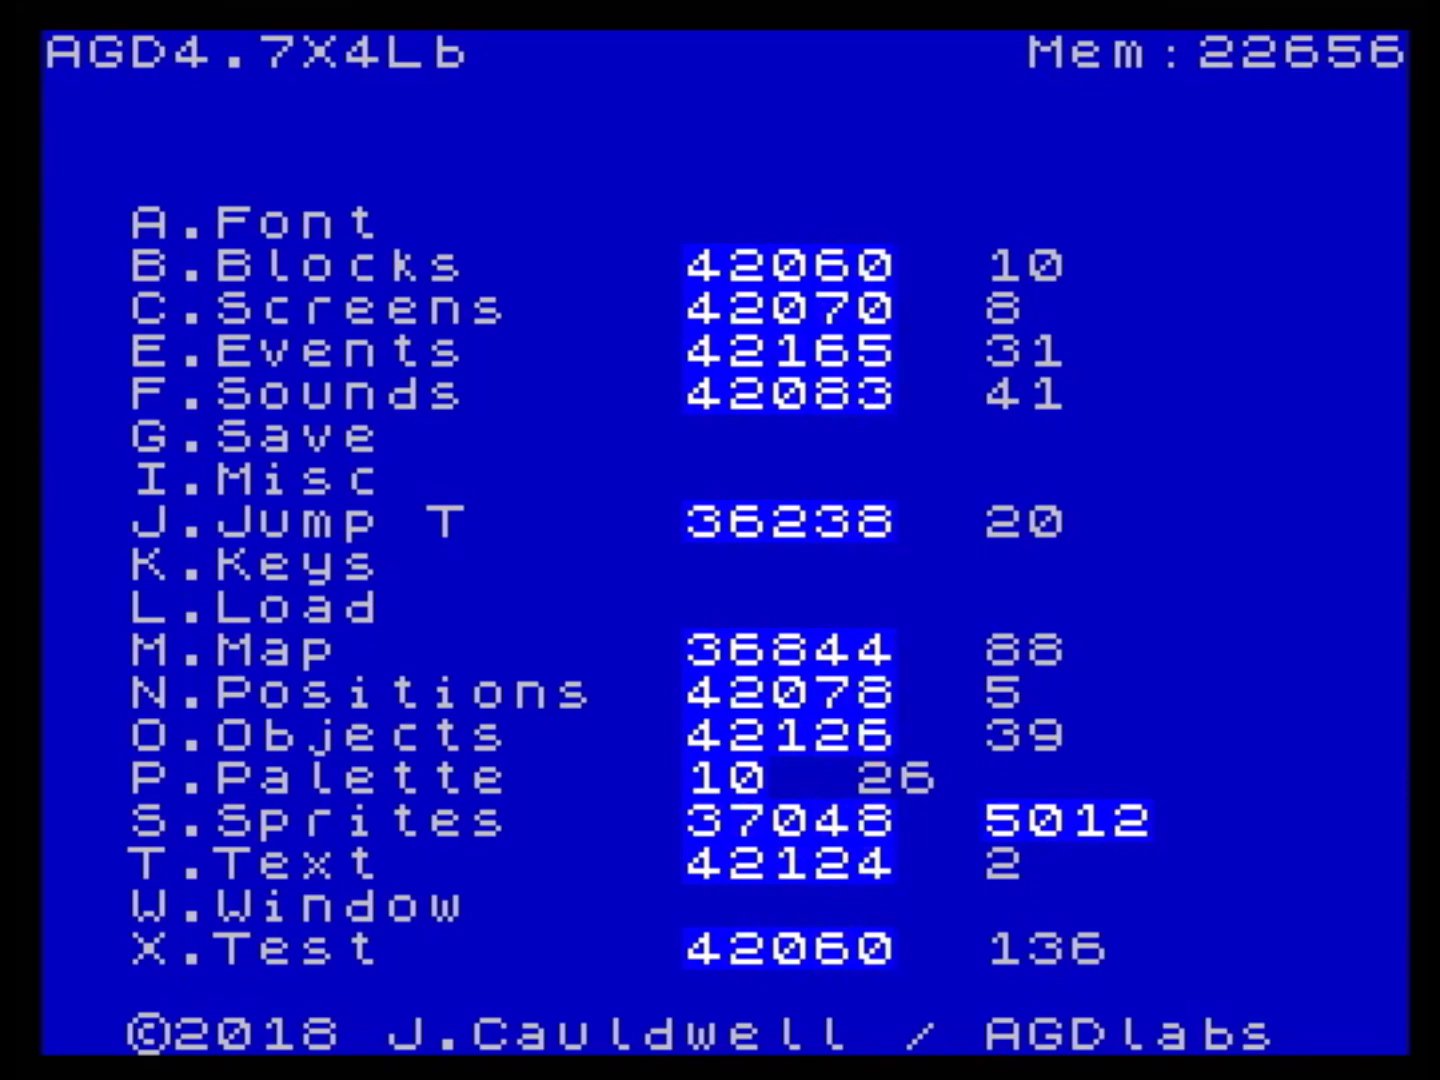
key(i)
key(z)
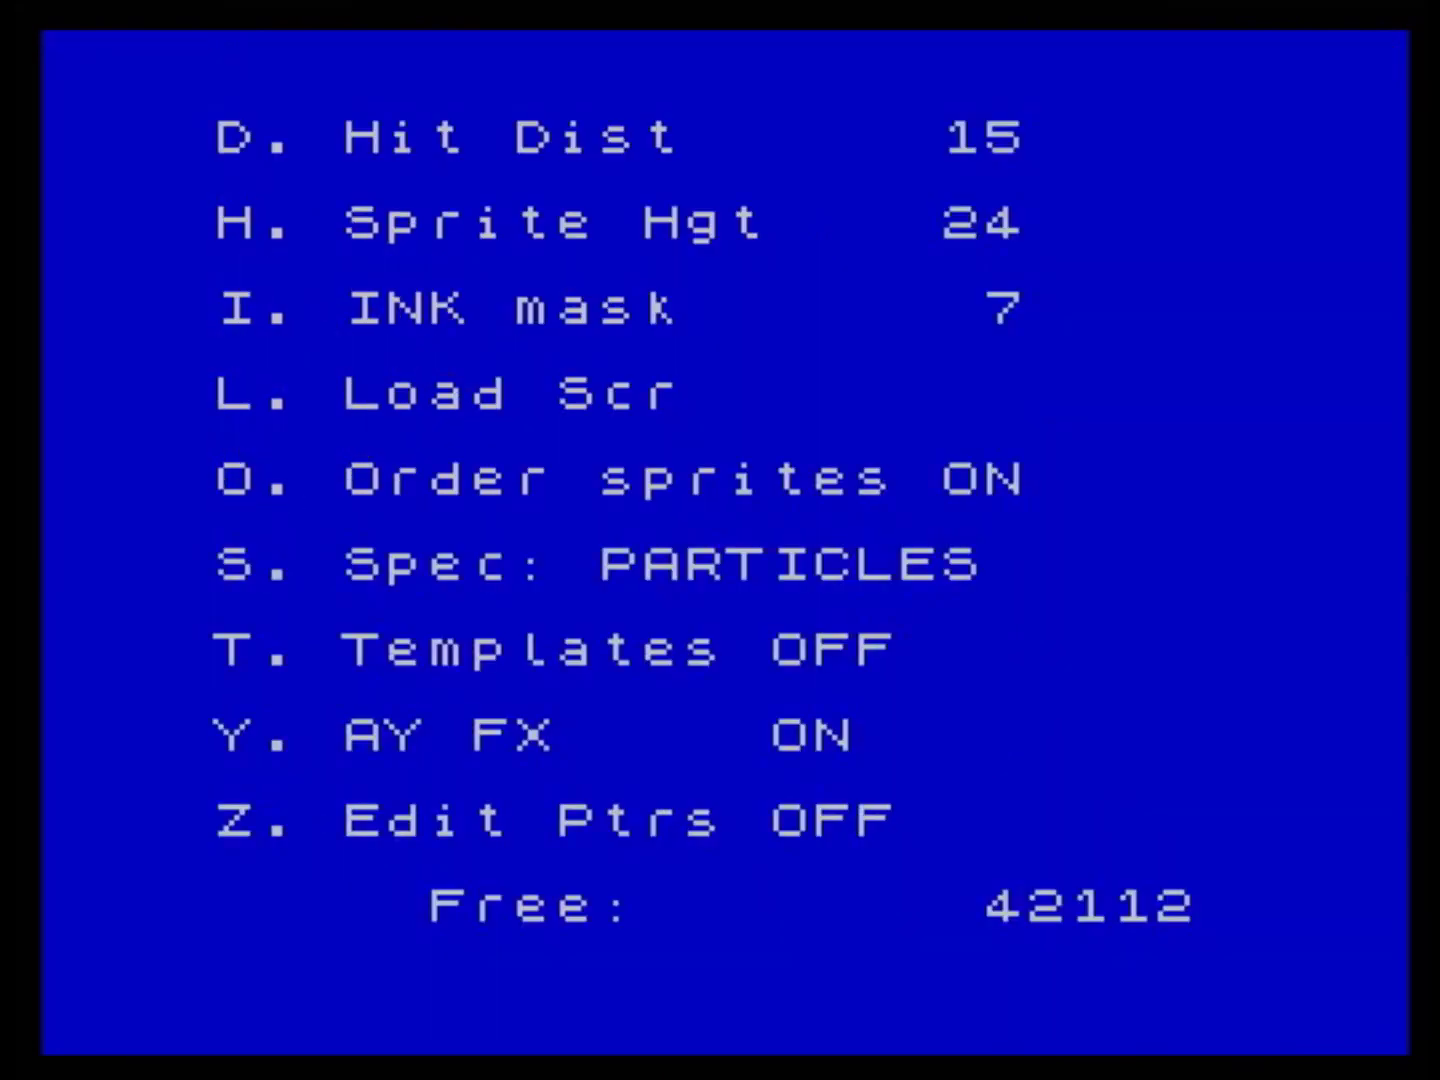
key(x)
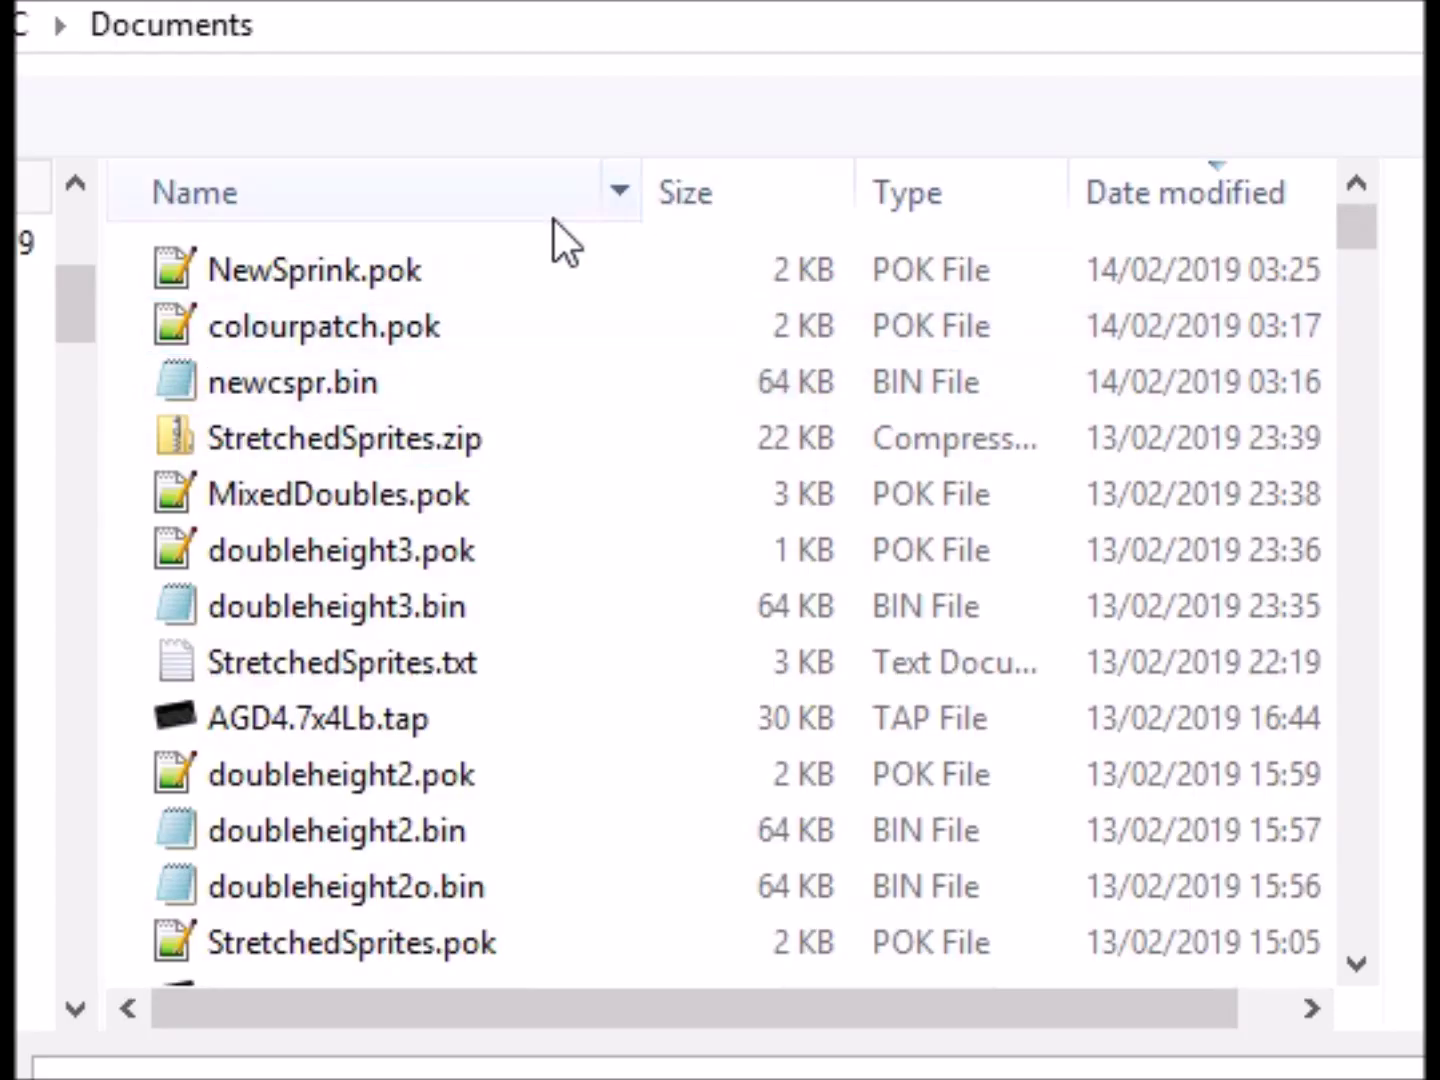
- Load MixedDoubles.pok and activate the Mixed Doubles poke with the 16x48 particle, sprite position and sprite collision detection pokes
click(396, 507)
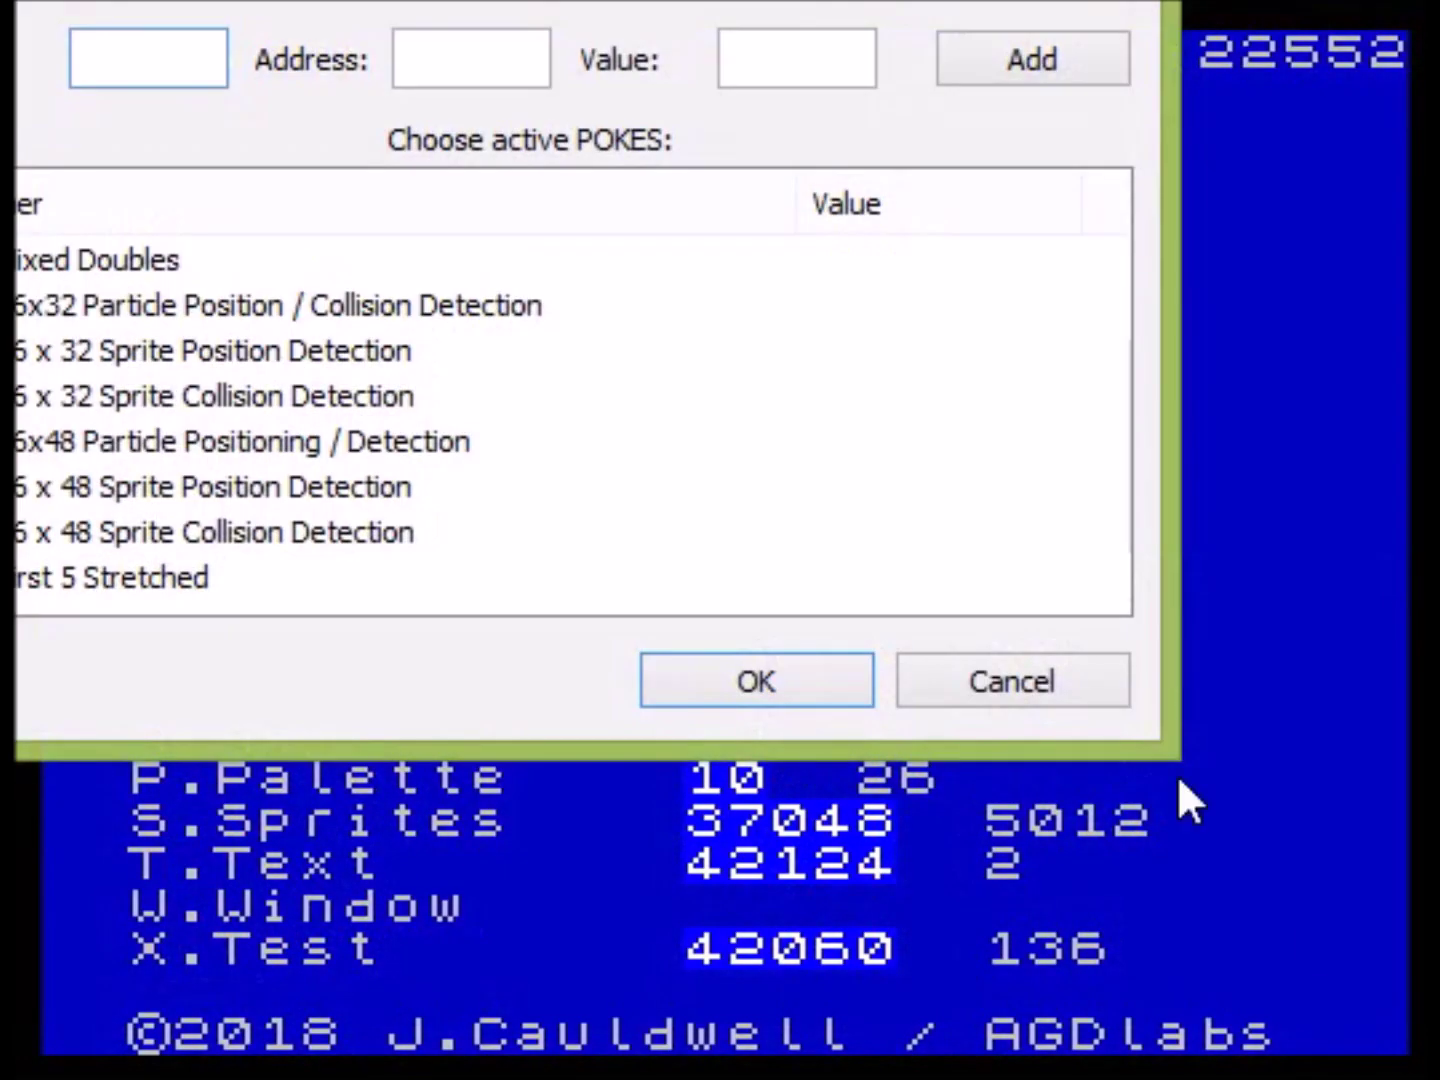
drag(0, 1, 81, 46)
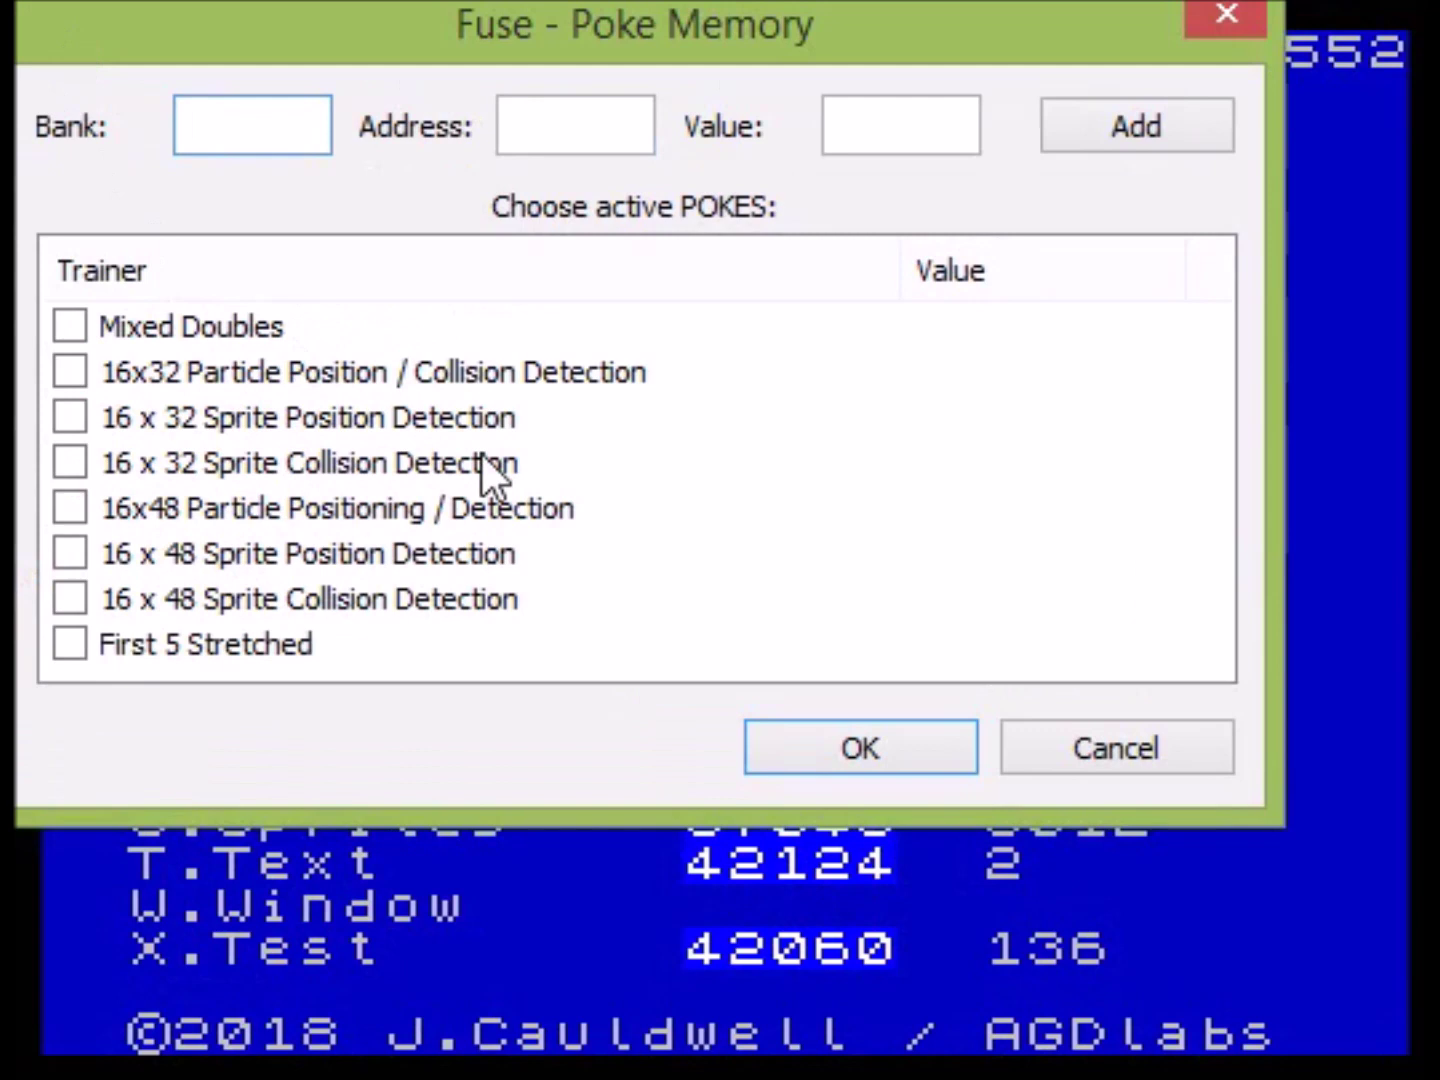
click(64, 322)
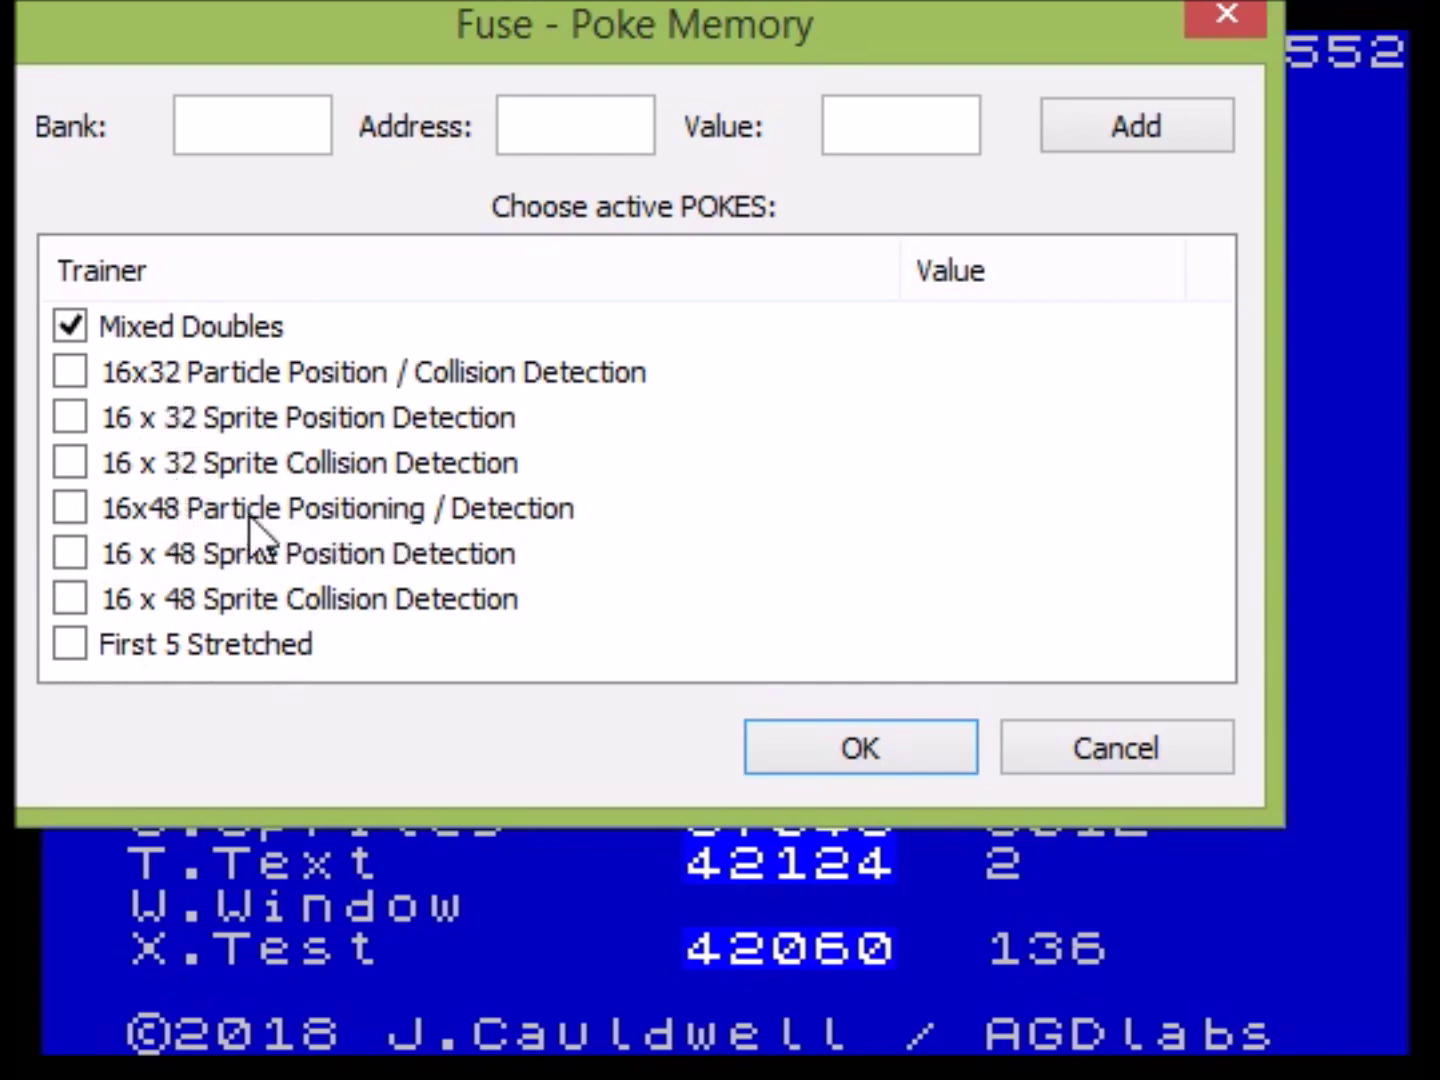
click(80, 516)
click(68, 553)
click(67, 598)
click(770, 740)
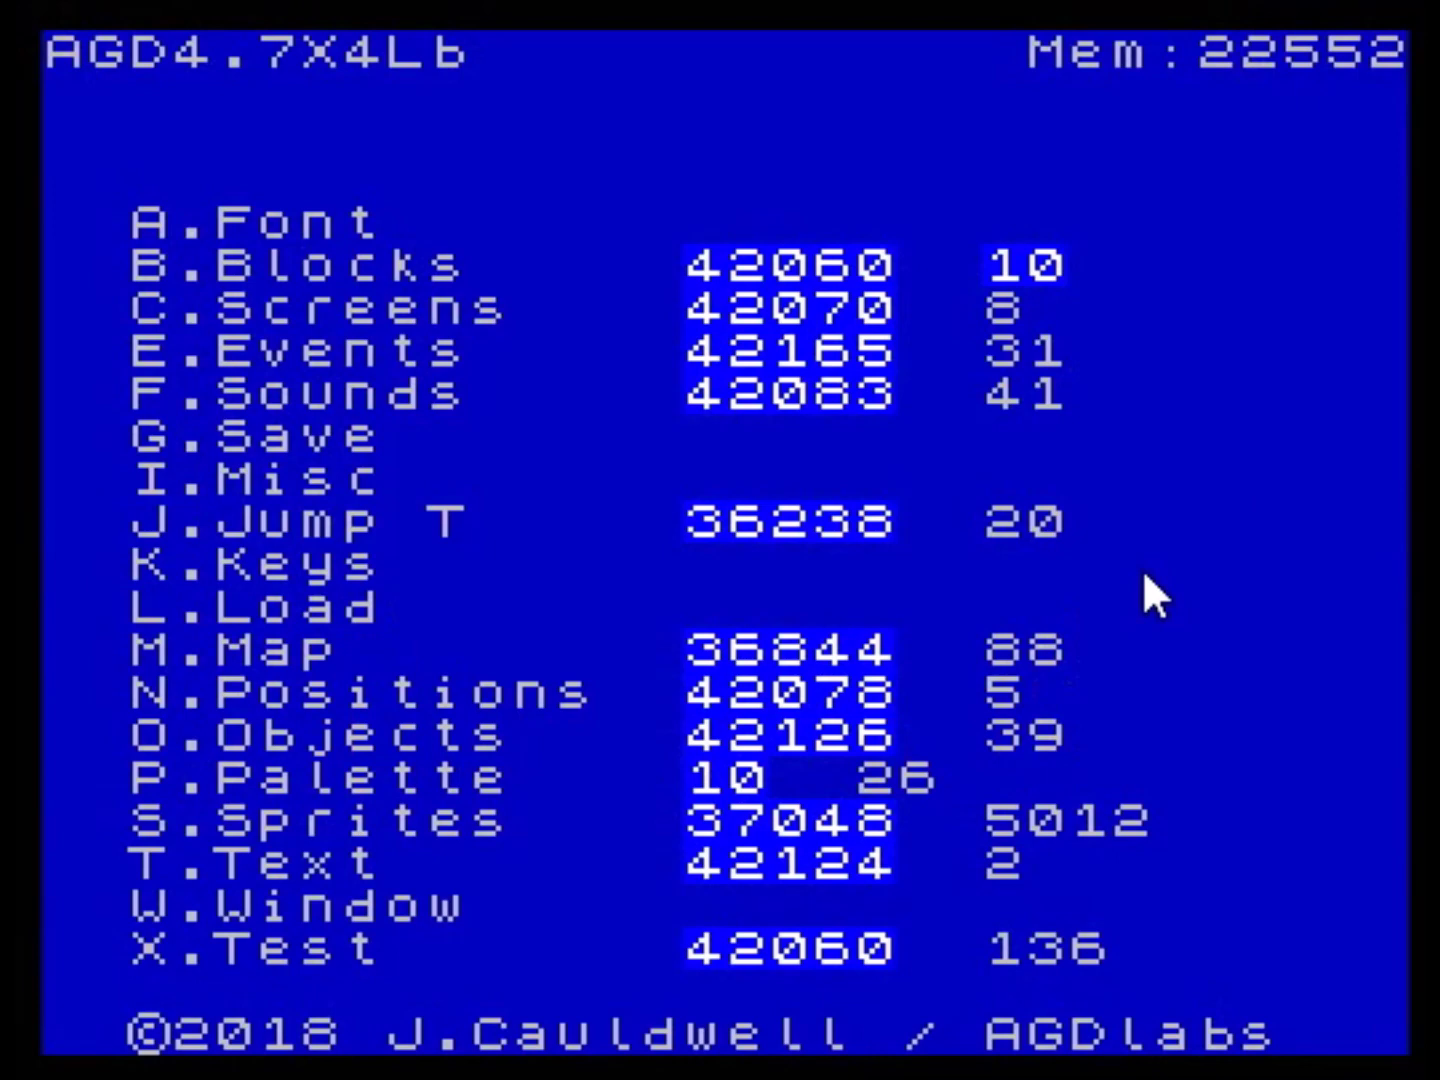
- In the sprite positions editor, change the existing sprite to type 5 and place it at 72, 88
key(x)
key(o)
key(o)
key(o)
key(o)
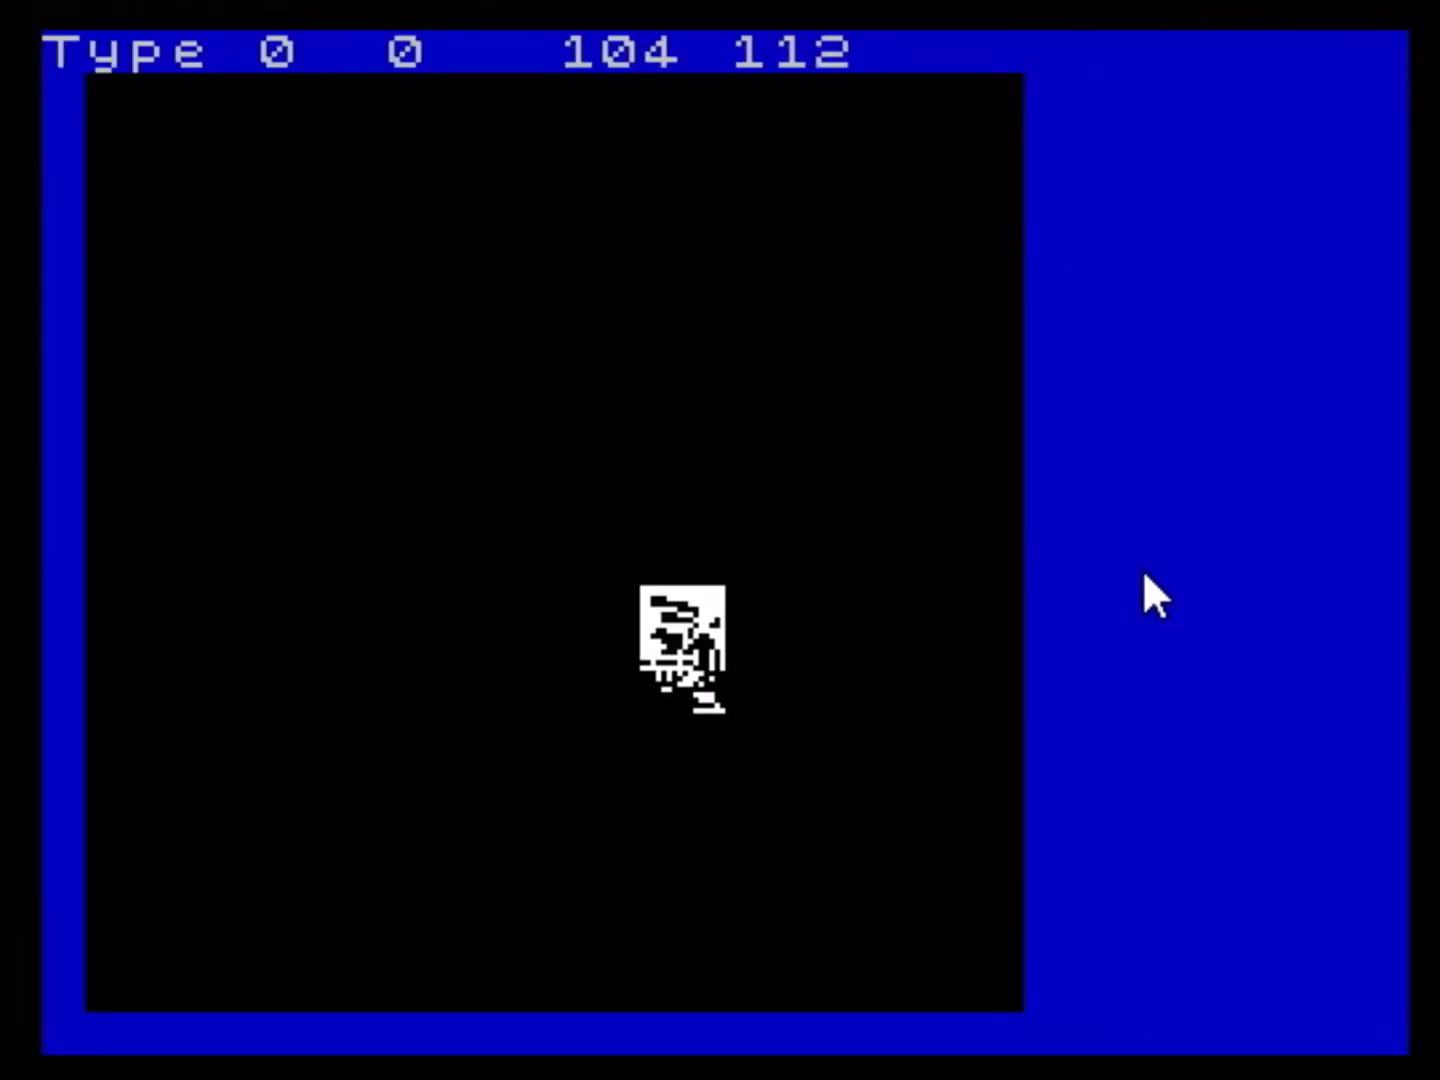
key(q)
key(q)
key(q)
key(q)
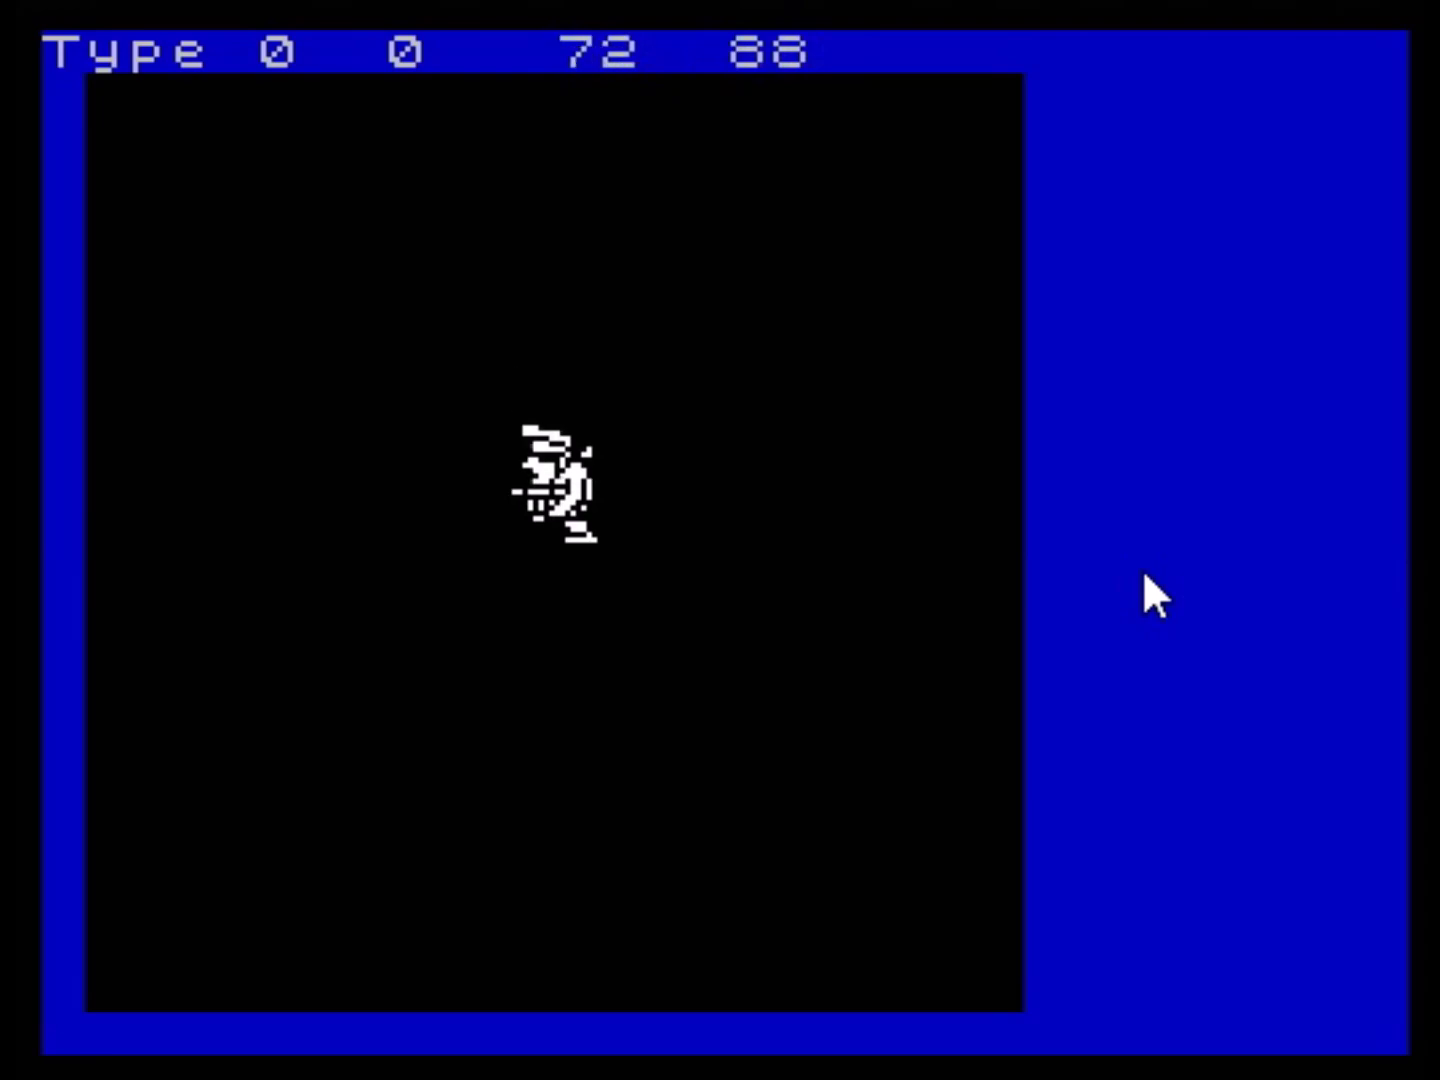
key(a)
key(o)
key(p)
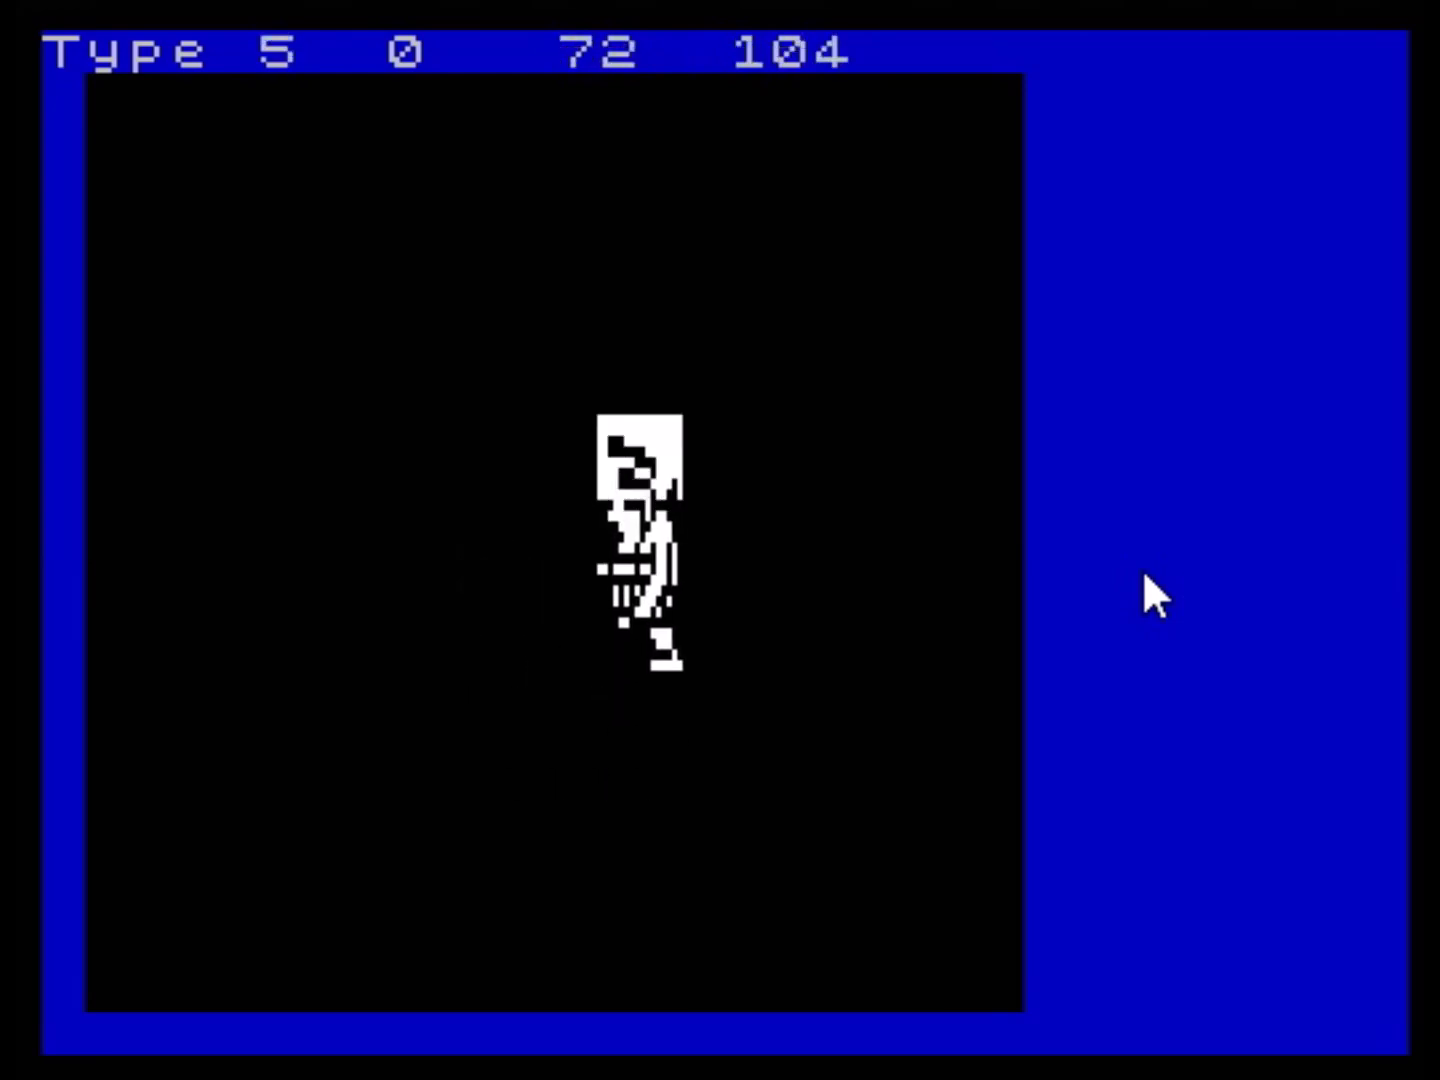
- Create a second sprite of type 0 and place it at 96, 64 beside the type 5 sprite
key(c)
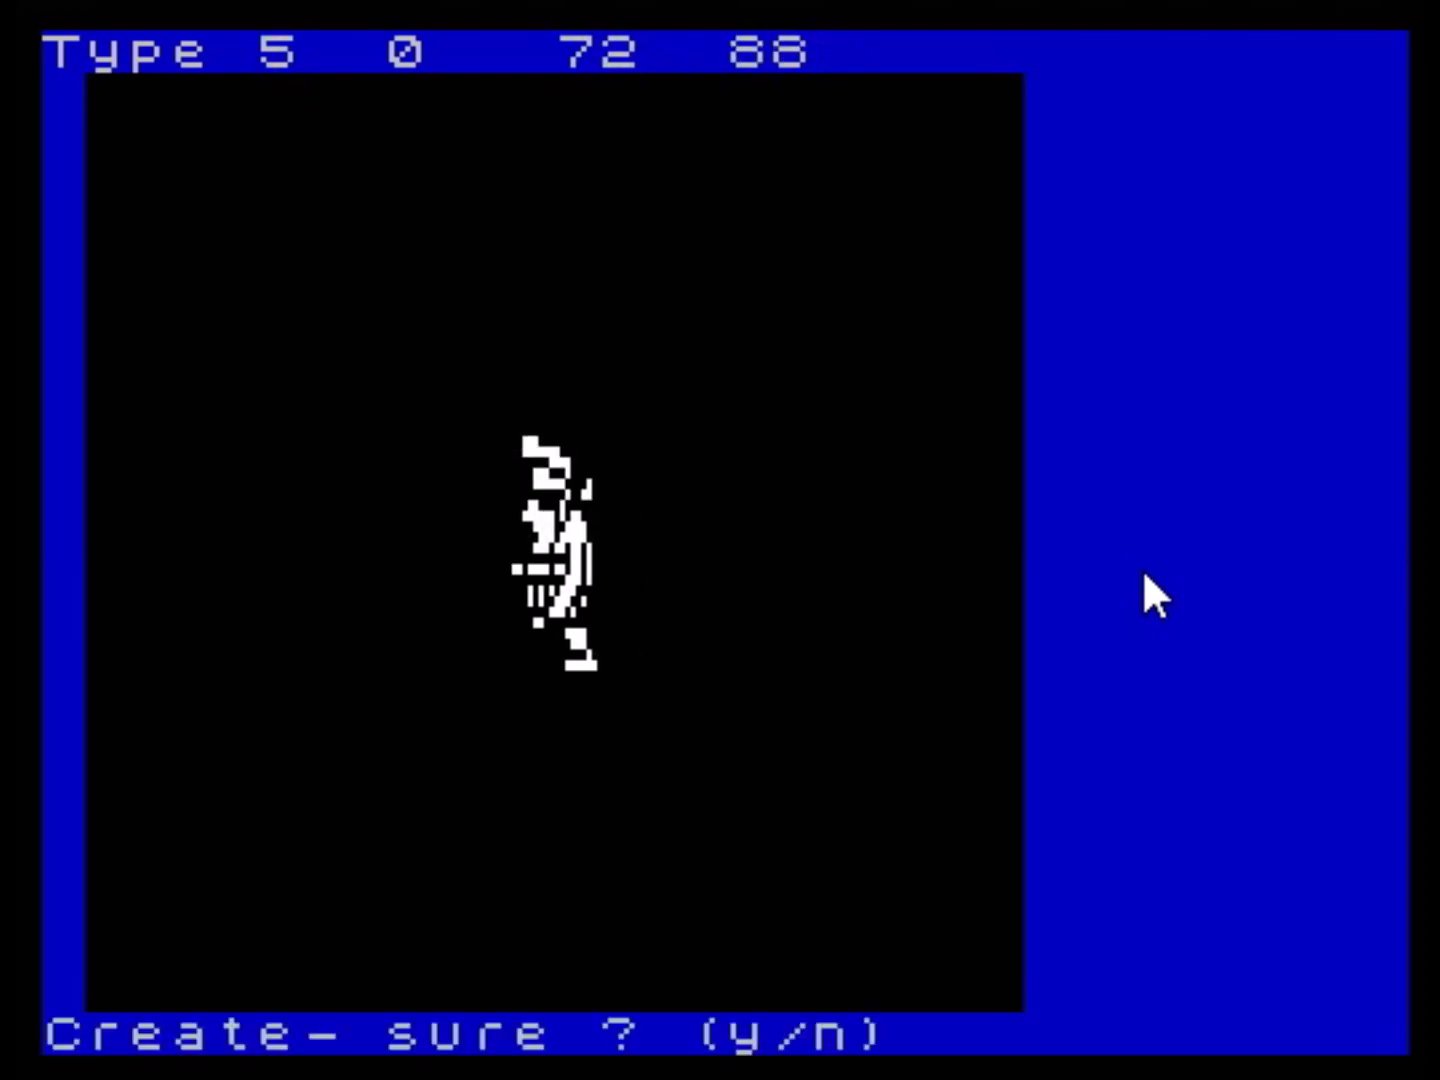
key(y)
key(Down)
key(Down)
key(Down)
key(Down)
key(Right)
key(Right)
key(Right)
key(Right)
key(Right)
key(Right)
key(Right)
key(Down)
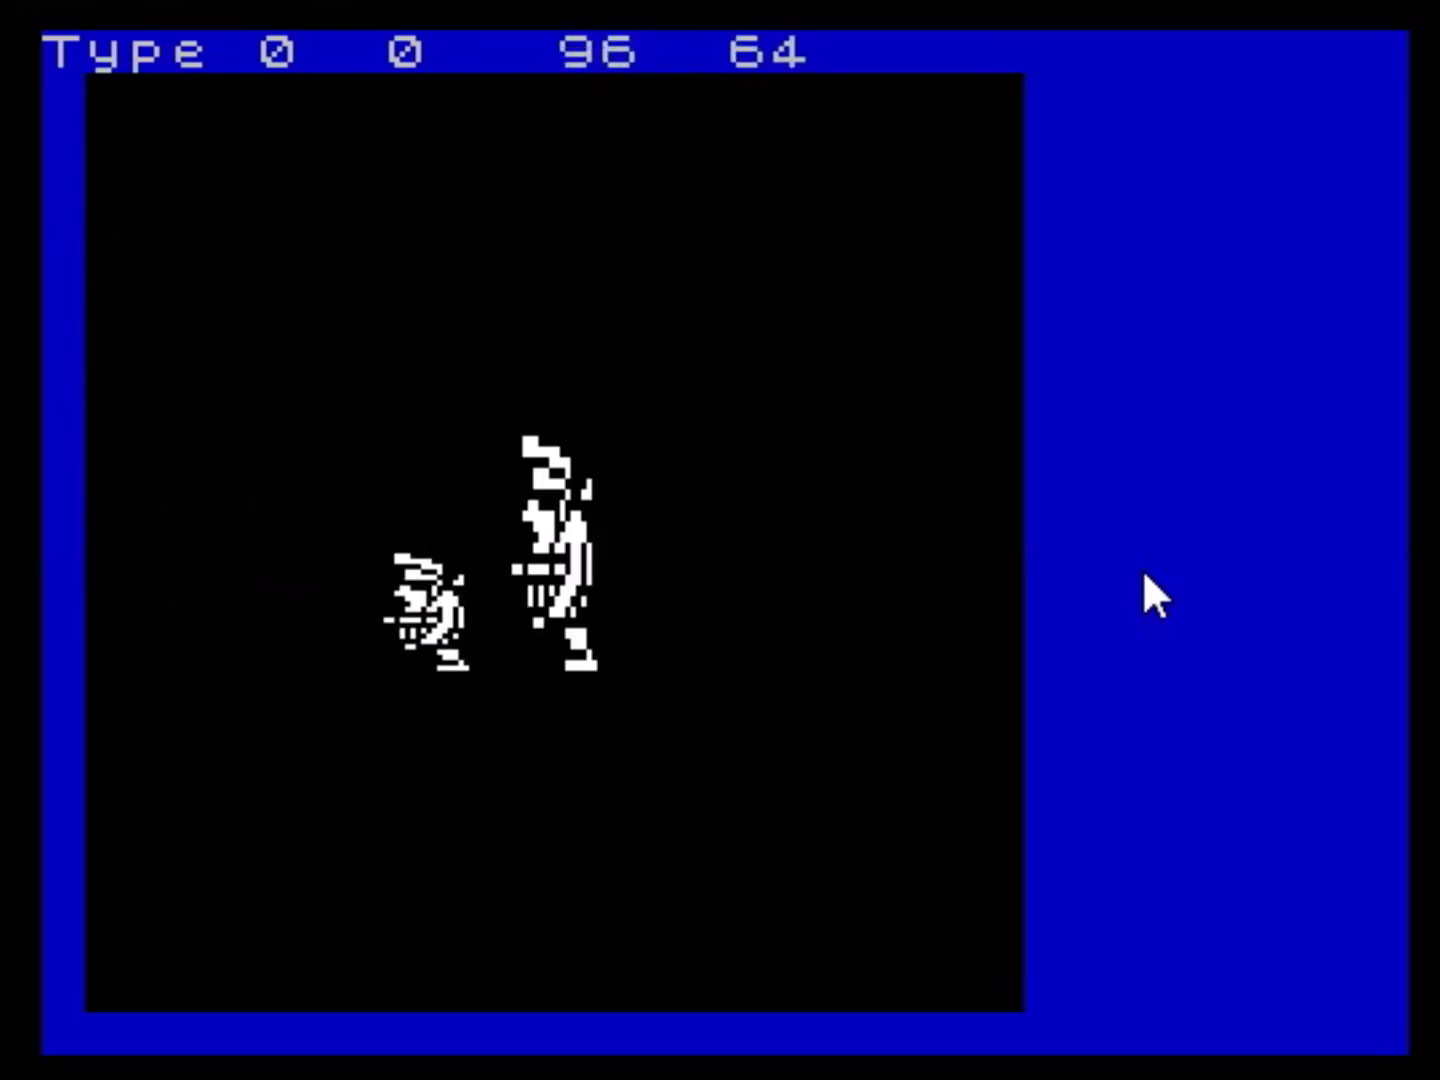
- Program the P0 event with the commands splft and anim
key(x)
key(e)
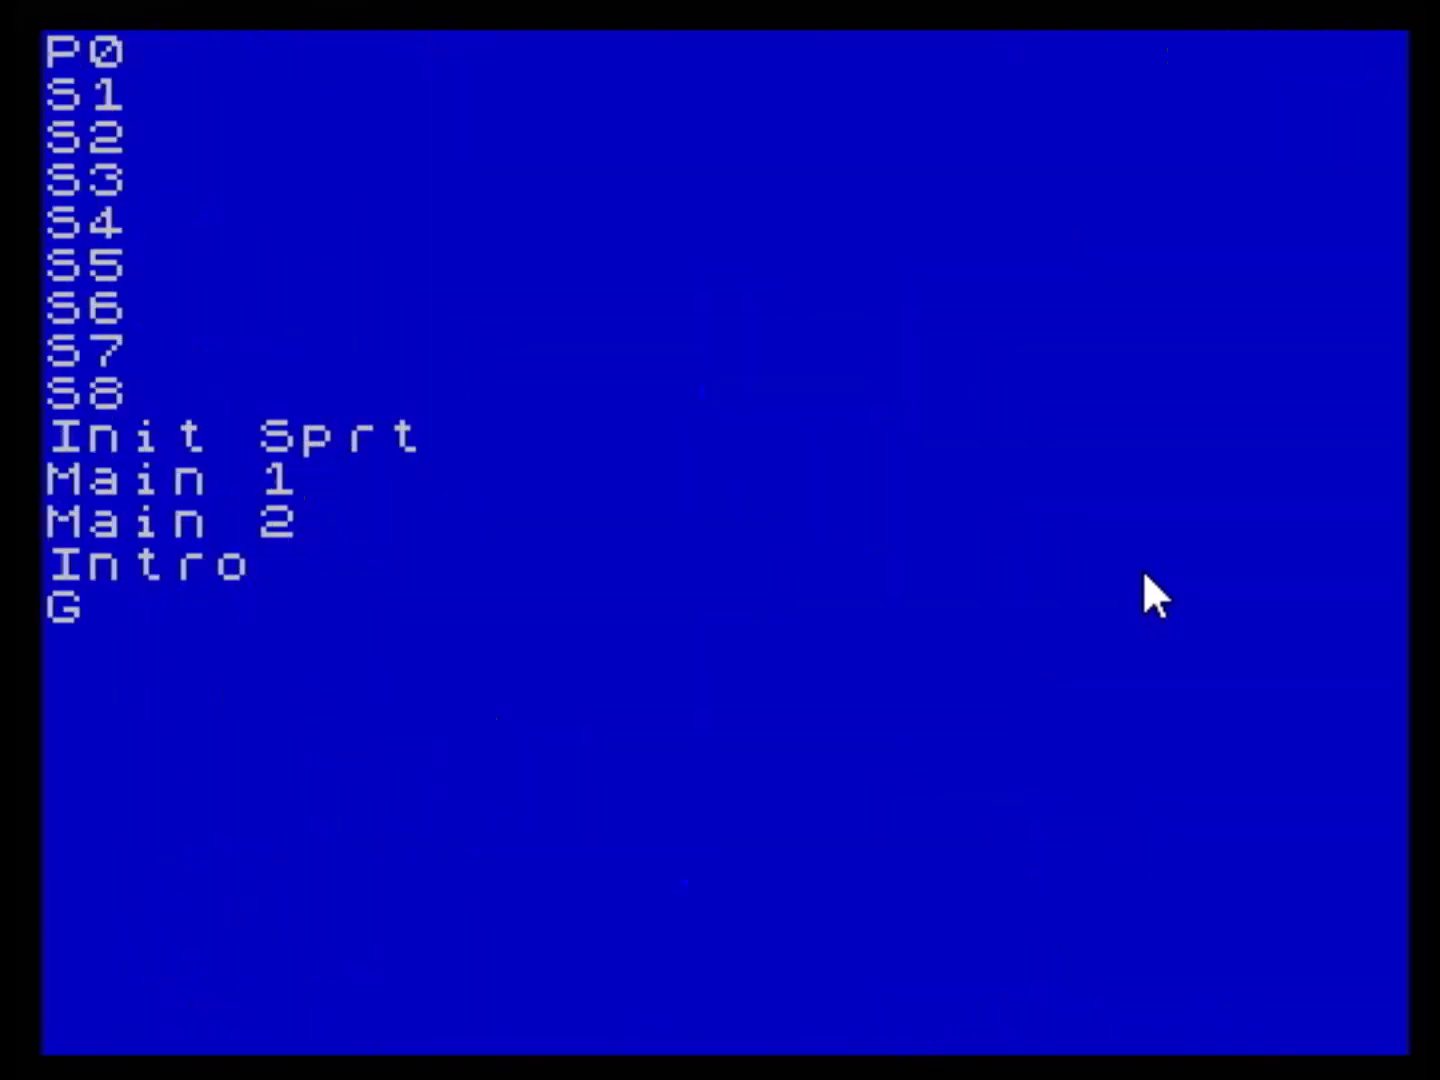
key(Return)
text(so)
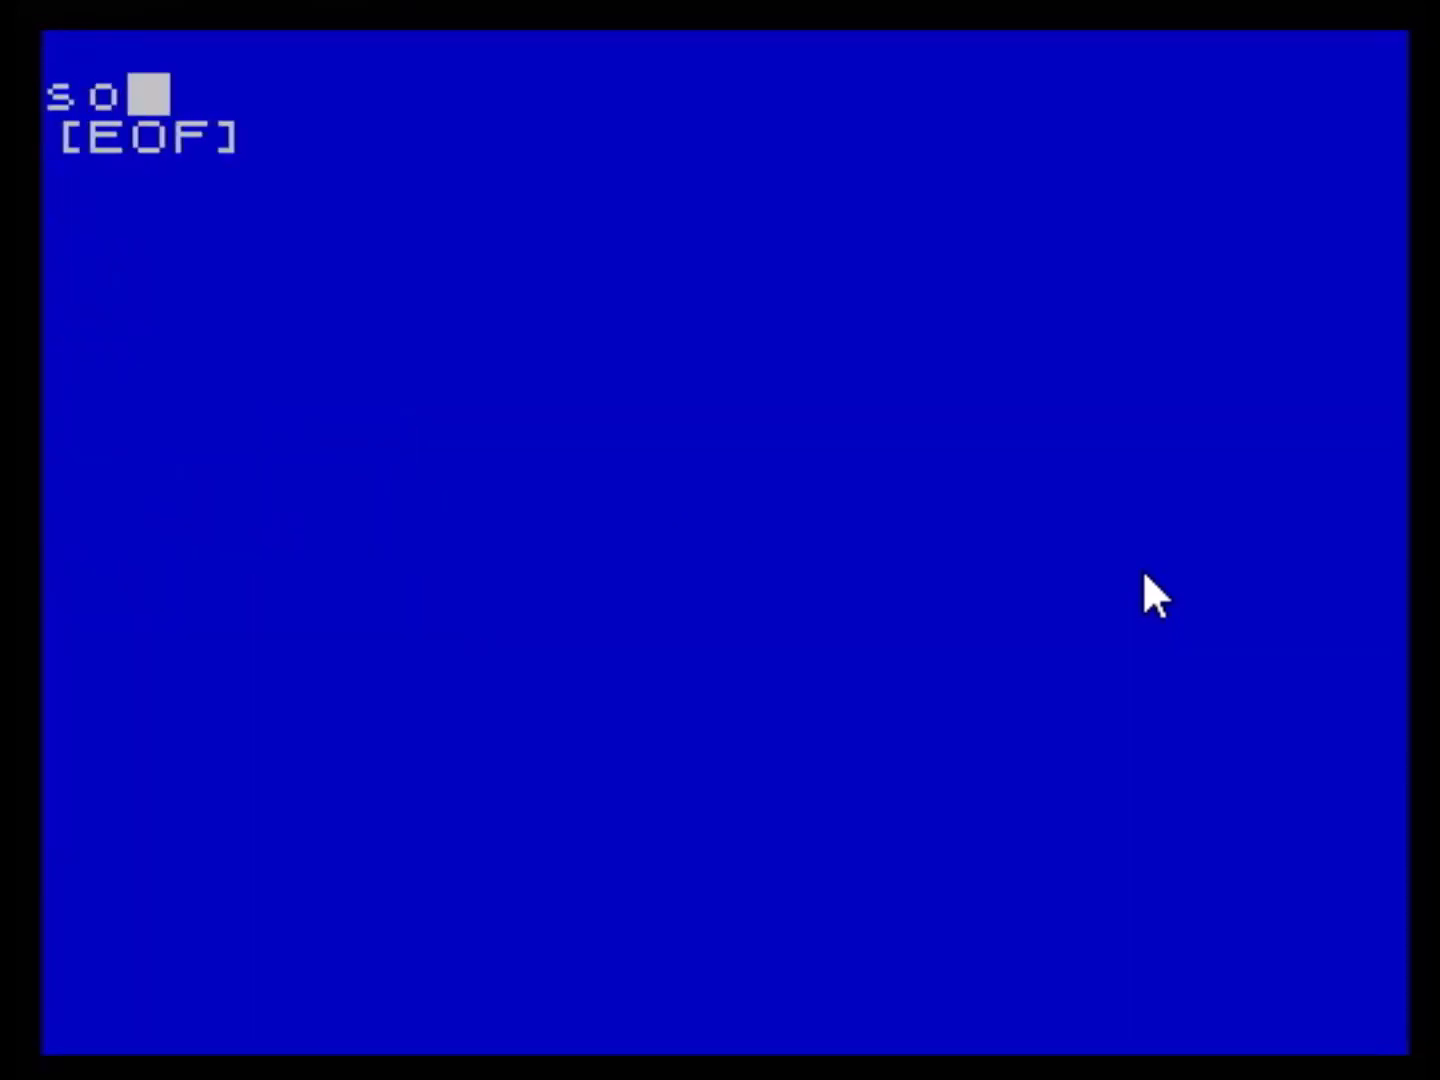
key(BackSpace)
text(prgt)
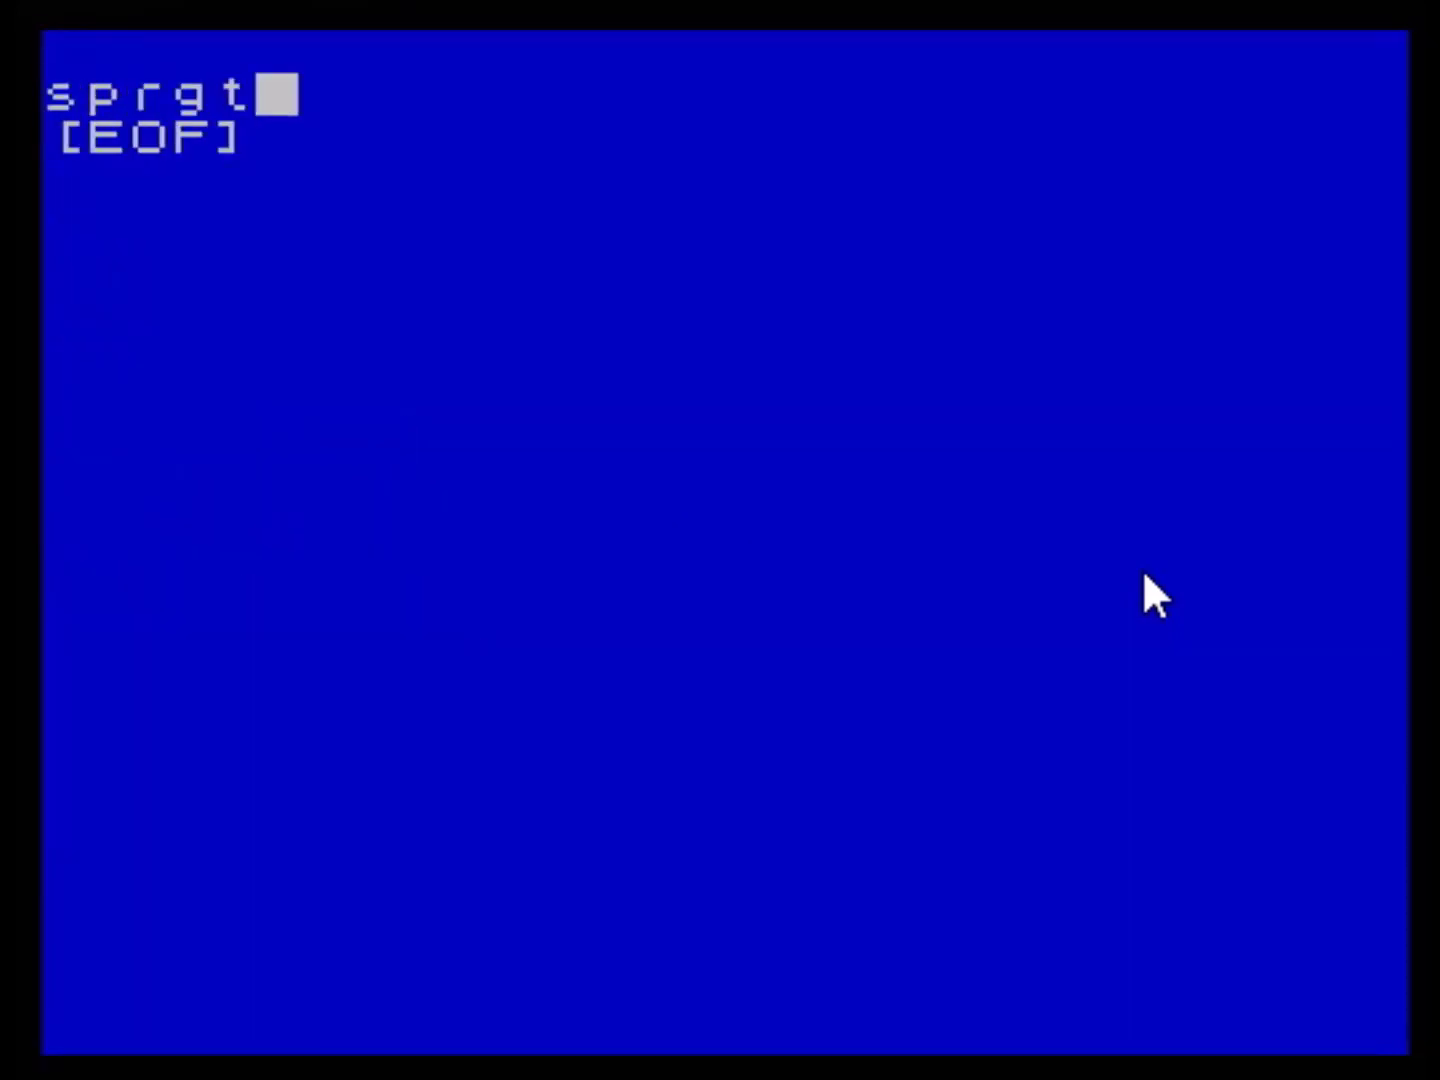
key(BackSpace)
key(BackSpace)
key(BackSpace)
text(lft)
key(Return)
text(anim)
key(Escape)
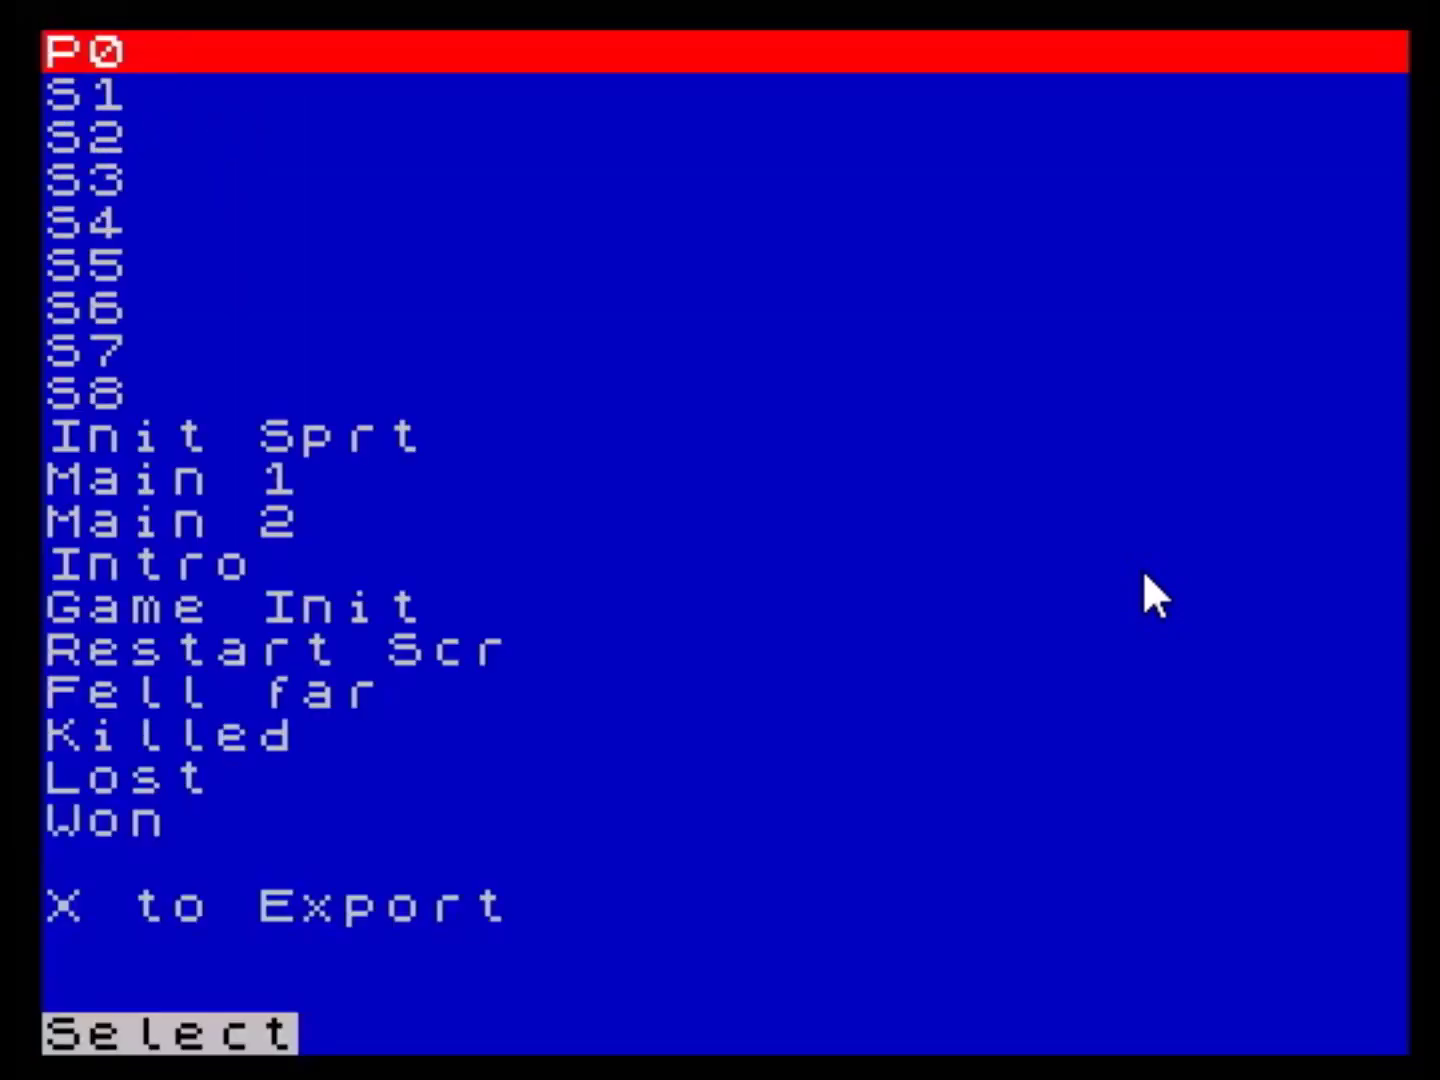
- Program the S5 event with splft and anim, and run the game test before returning to the main menu
key(Down)
key(Down)
key(Down)
key(Down)
key(Return)
text(splft)
key(Return)
text(an)
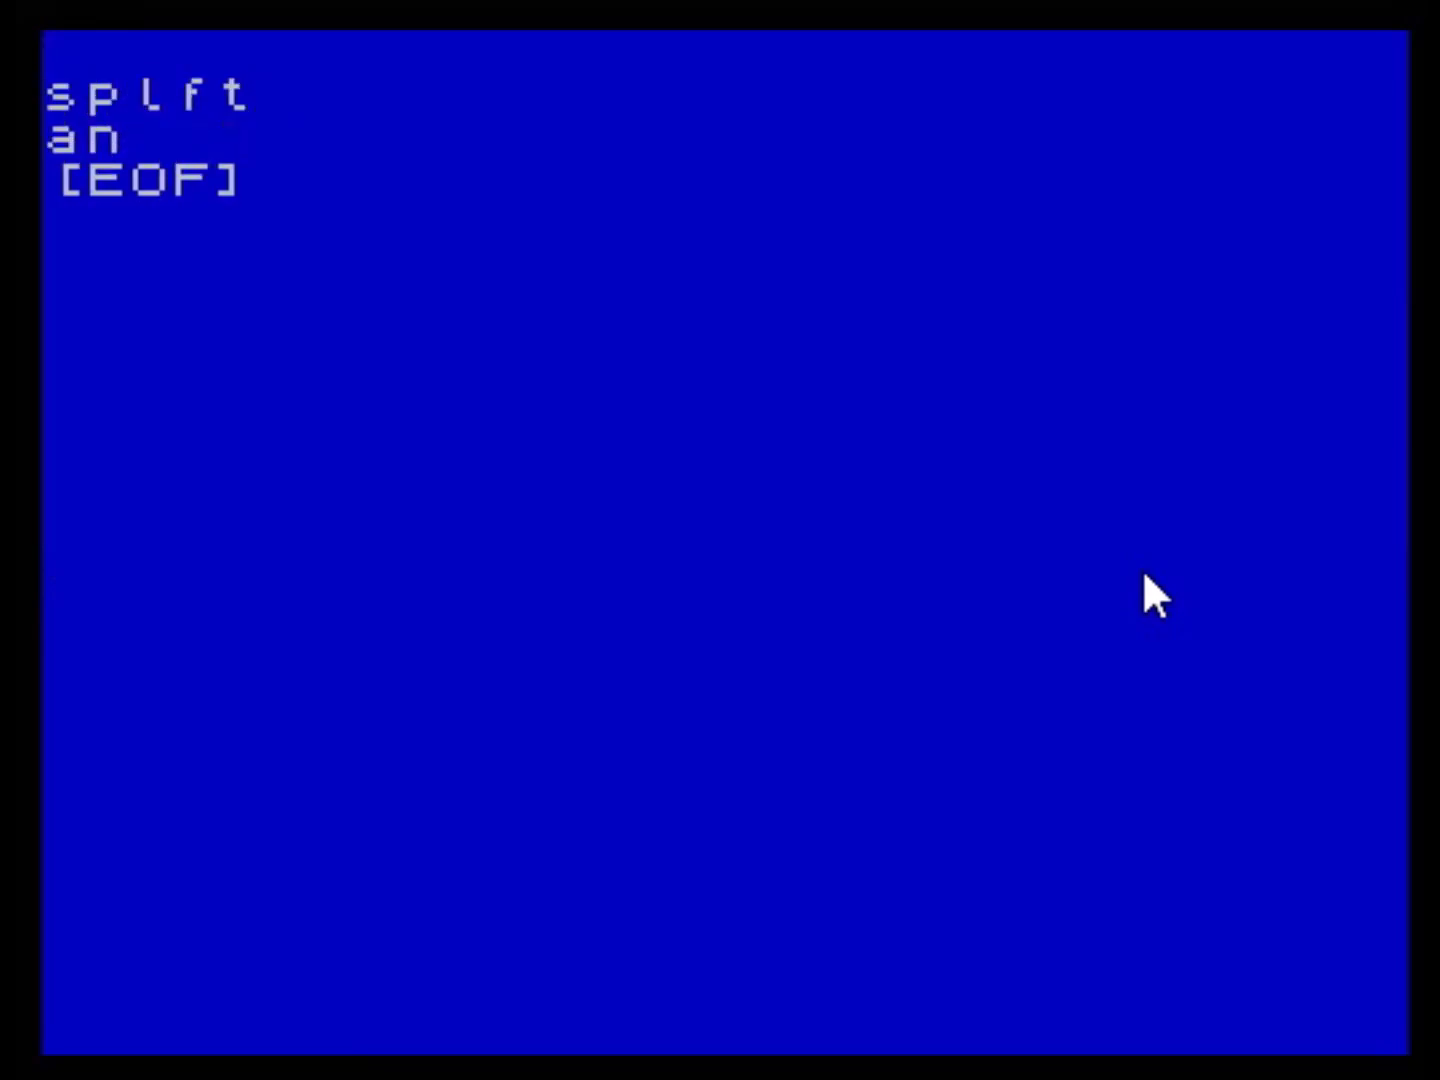
text(im)
key(Return)
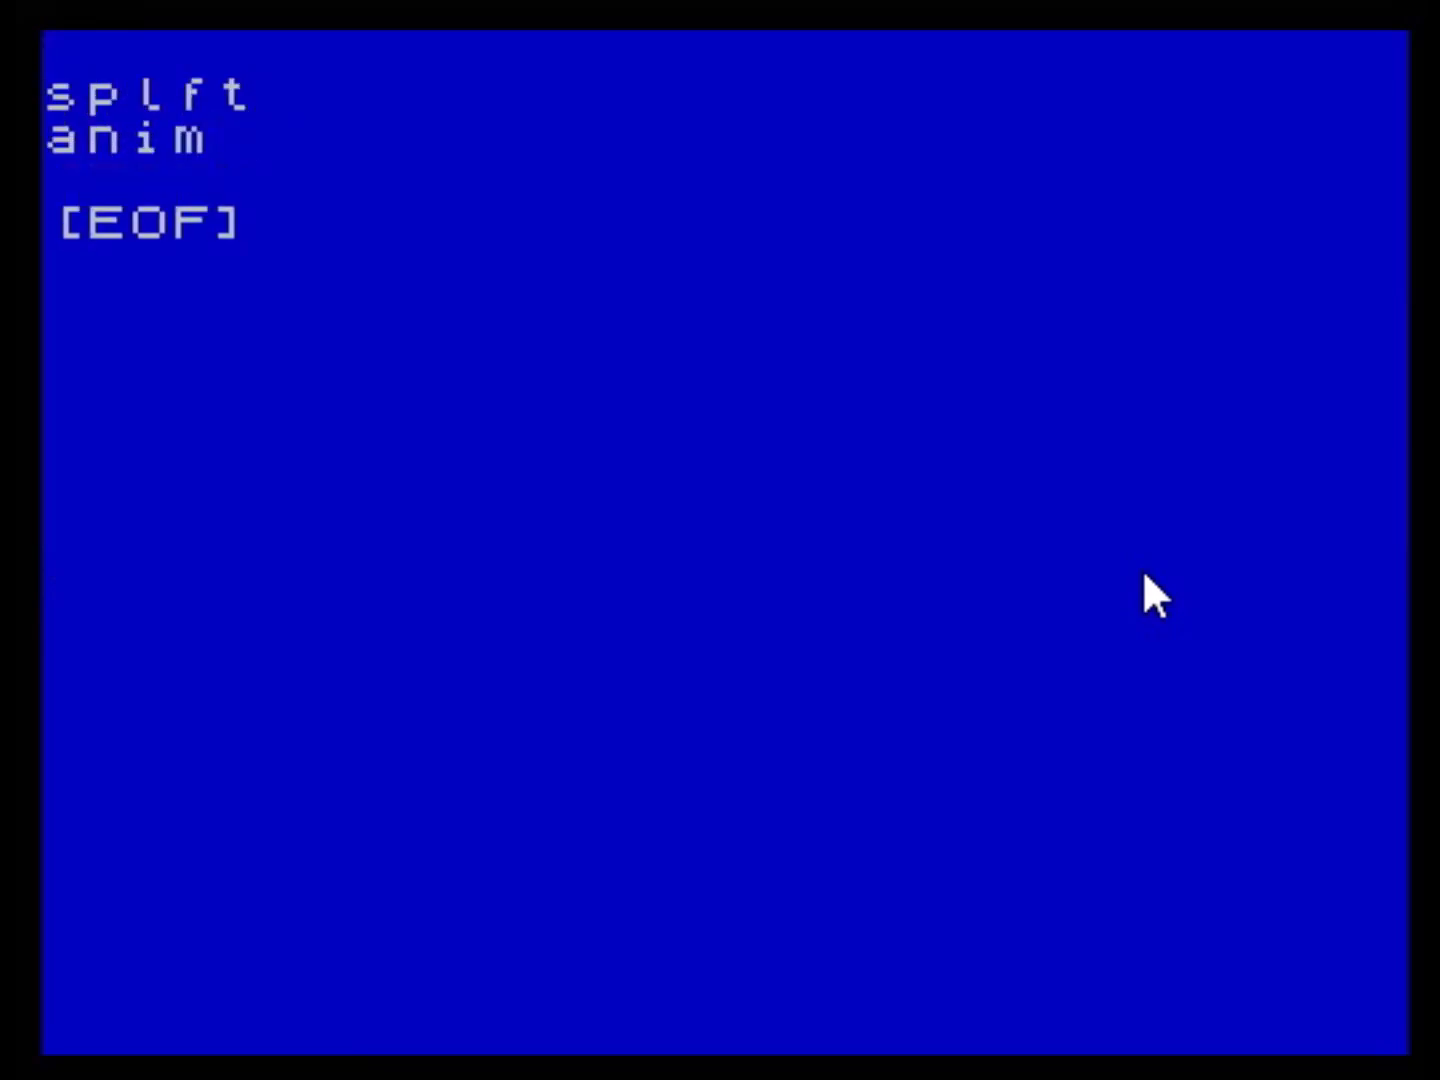
key(Escape)
key(Escape)
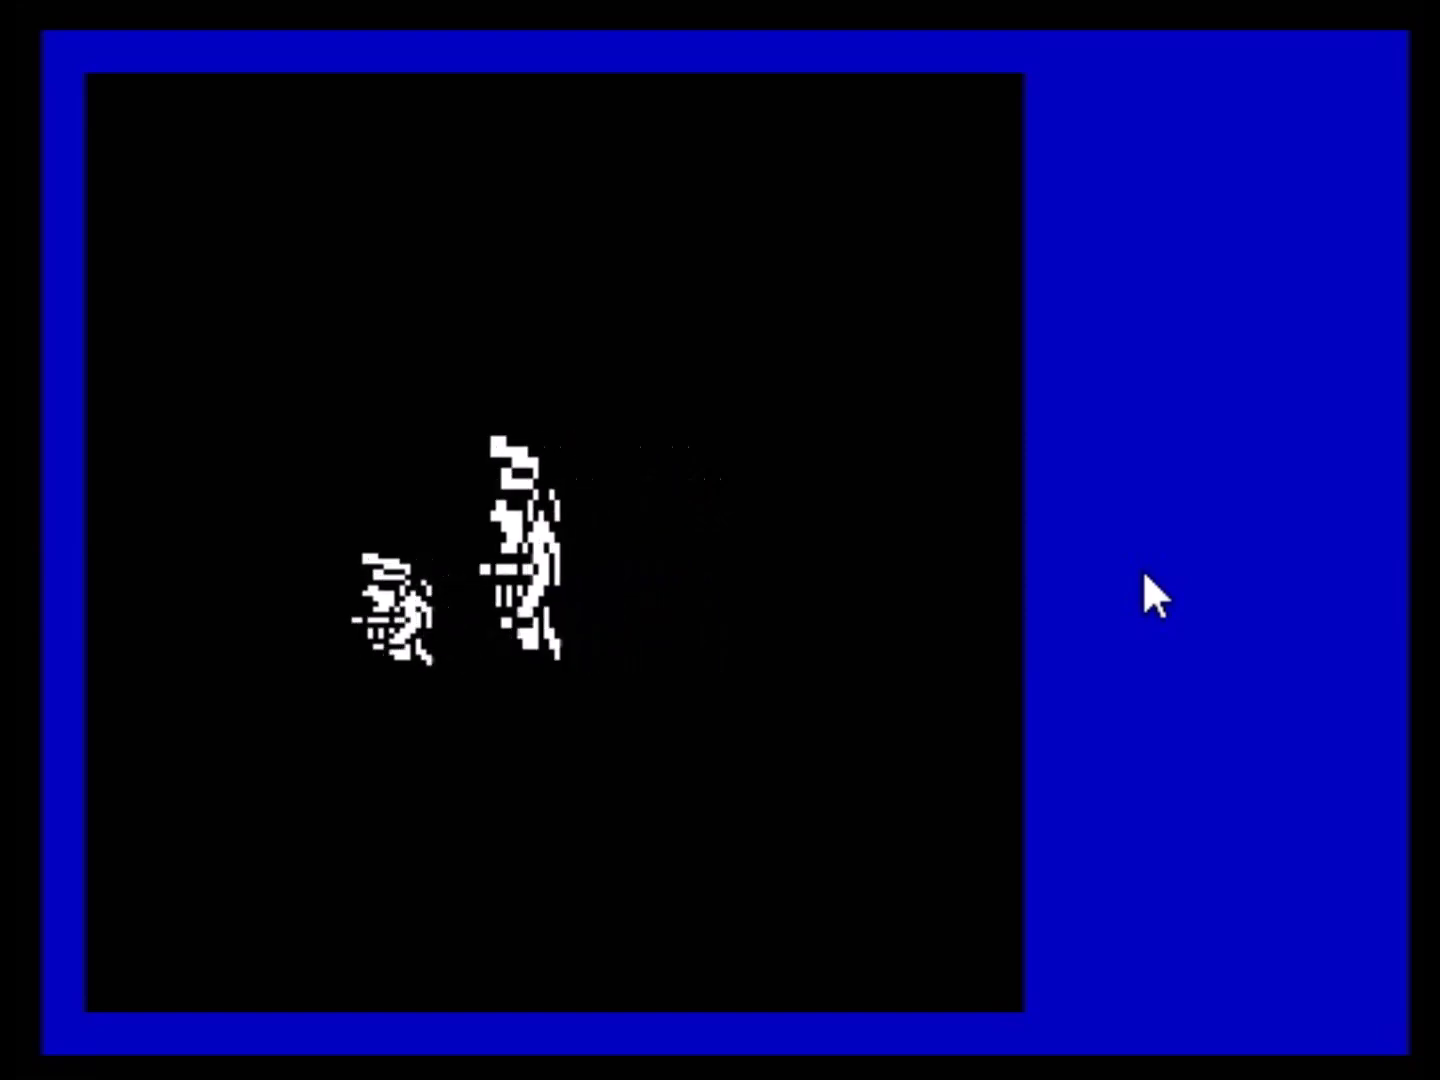
key(Return)
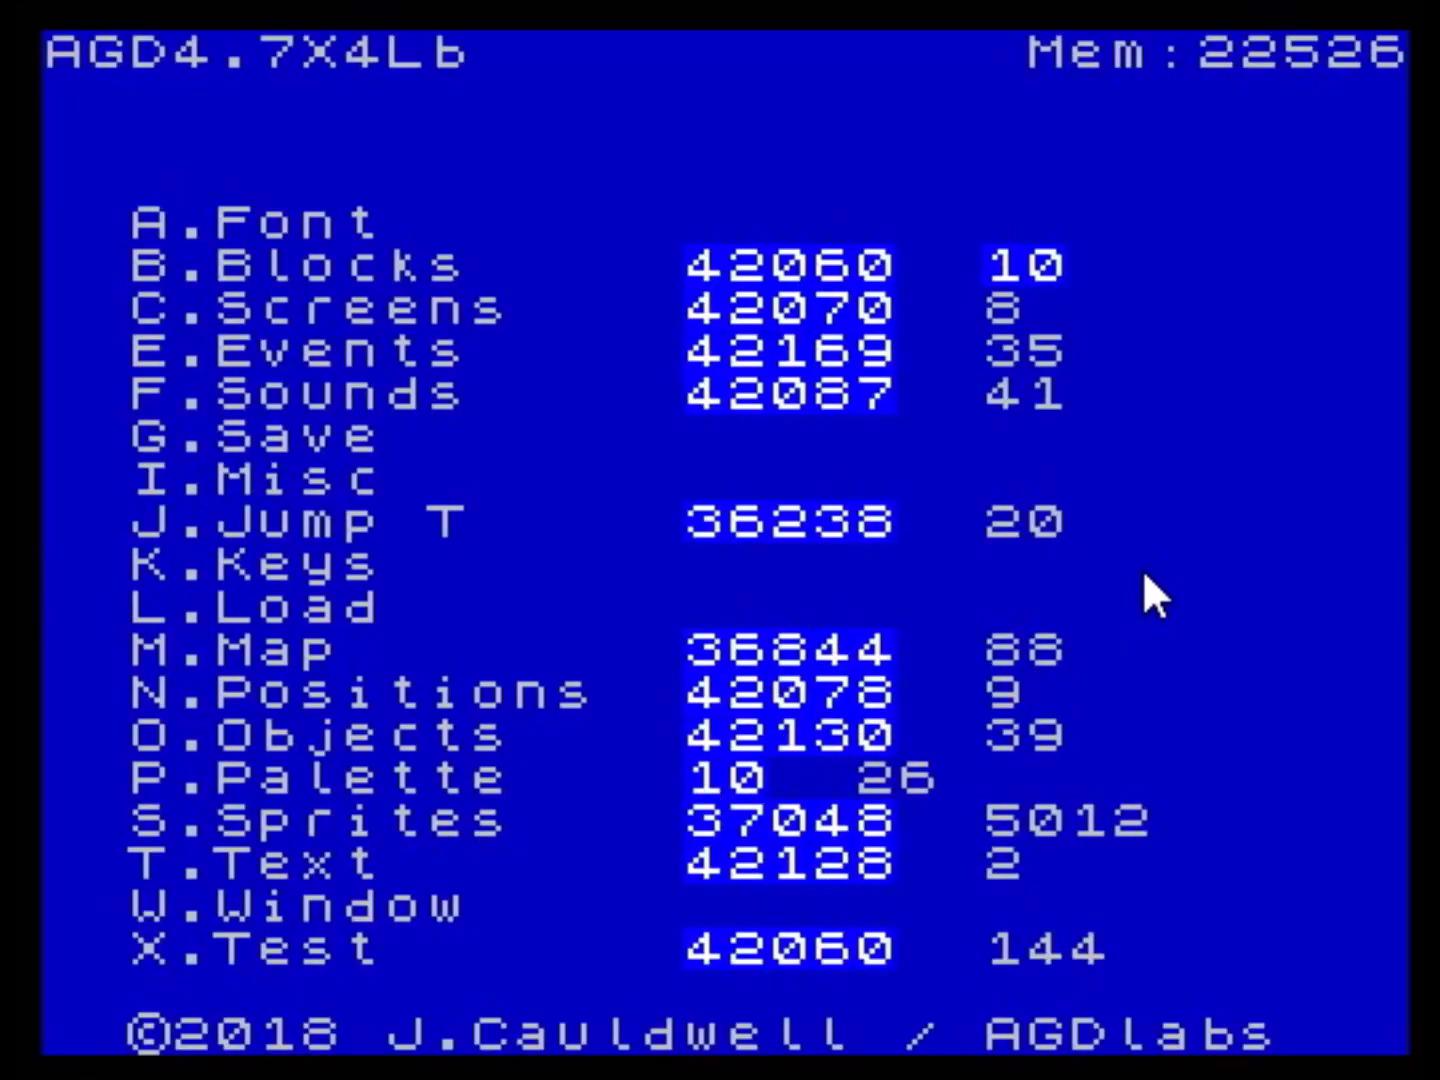